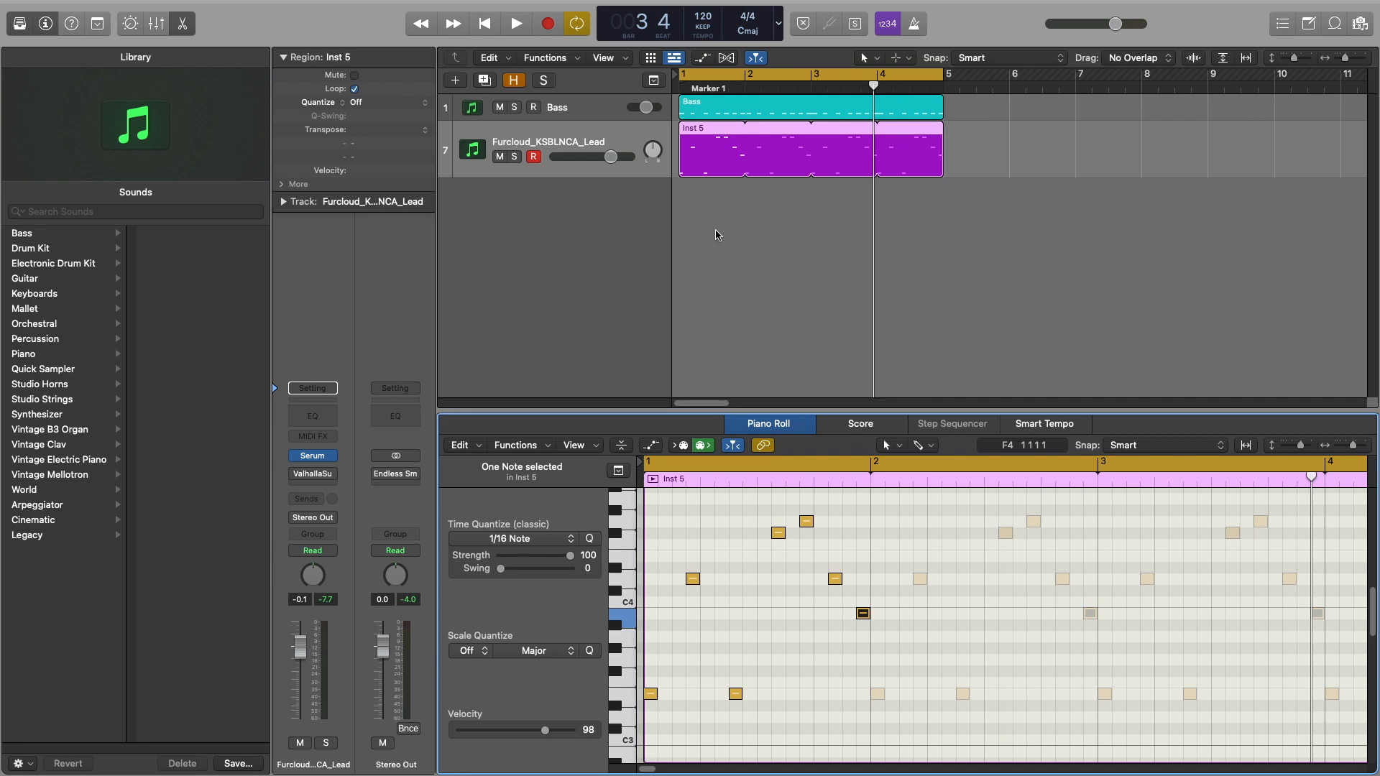
Step: Switch to Spotify, listen to a section of Kasablanca's "Cronus" as the reference, pause it and return to Logic Pro
key(ctrl+Up)
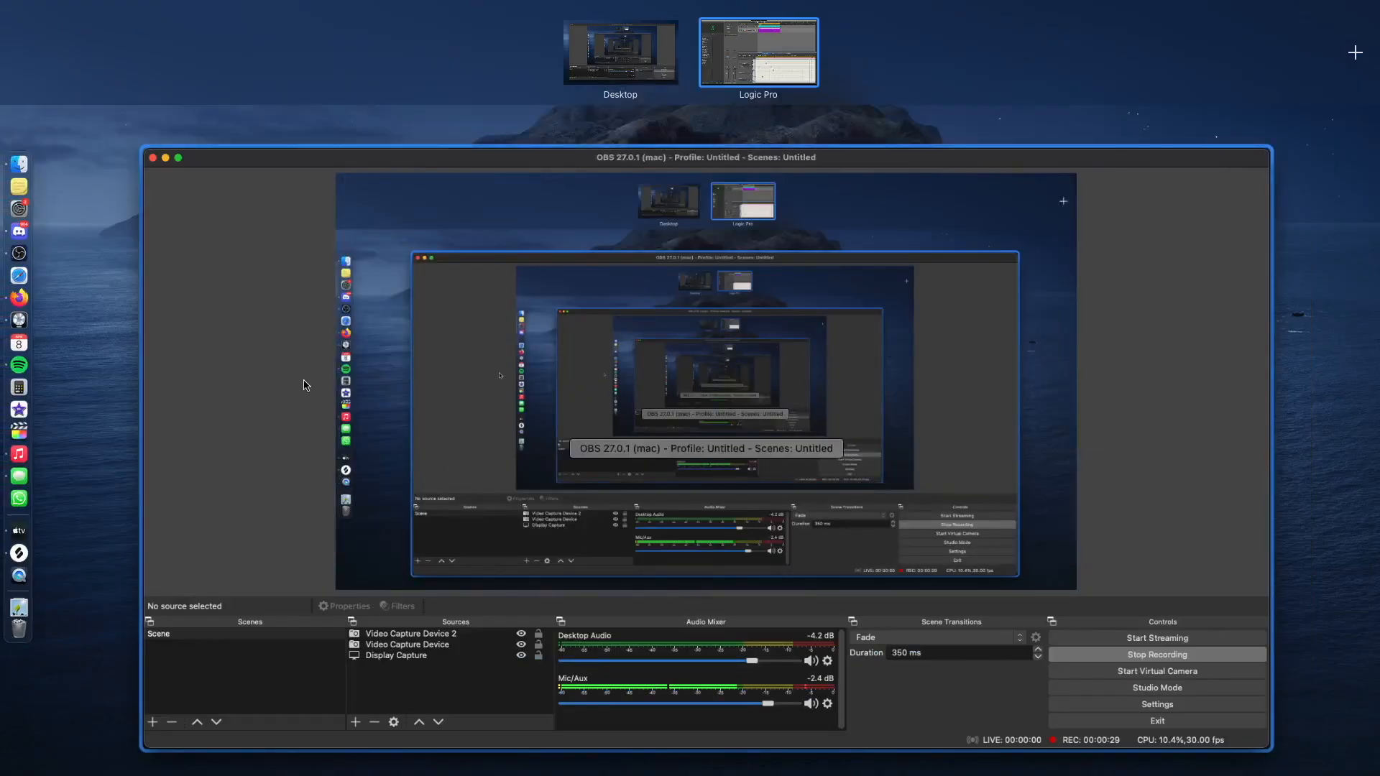
click(19, 365)
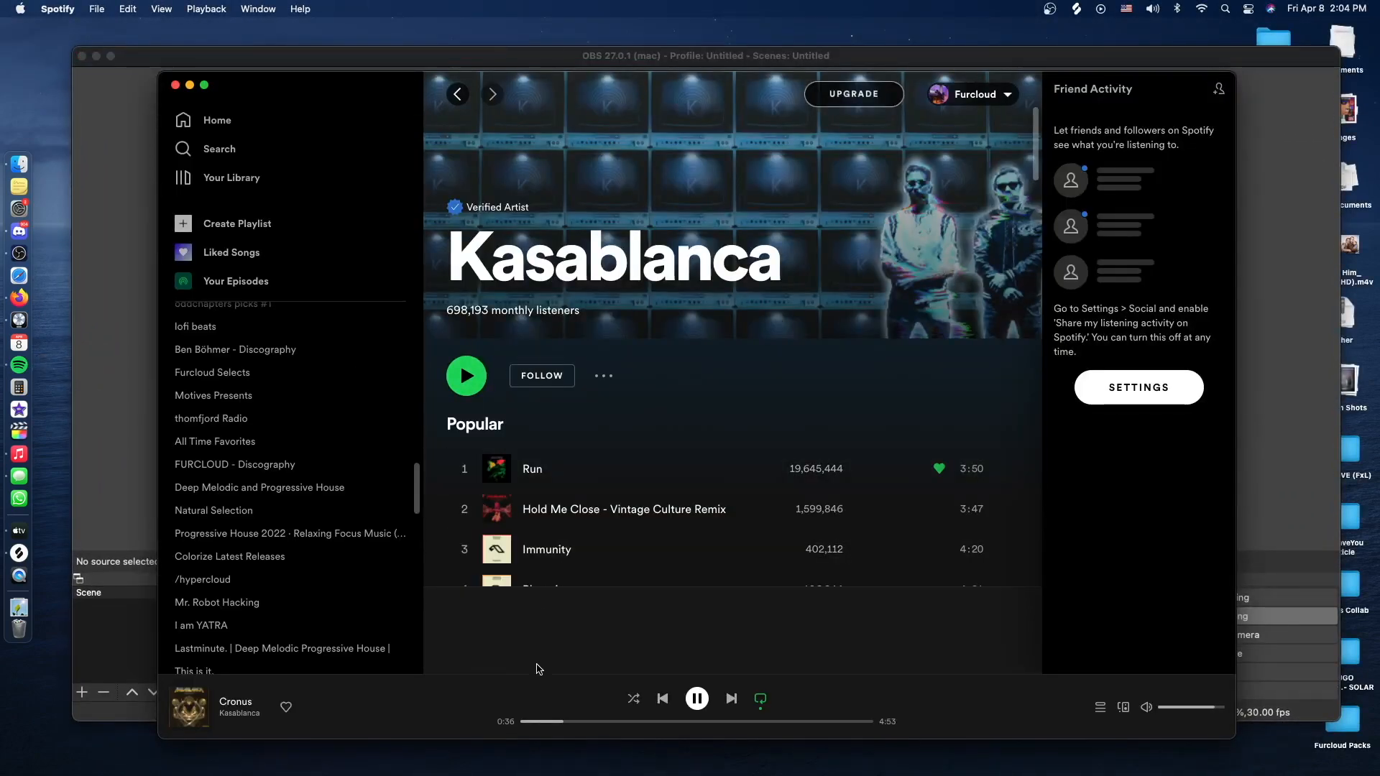
click(609, 722)
key(space)
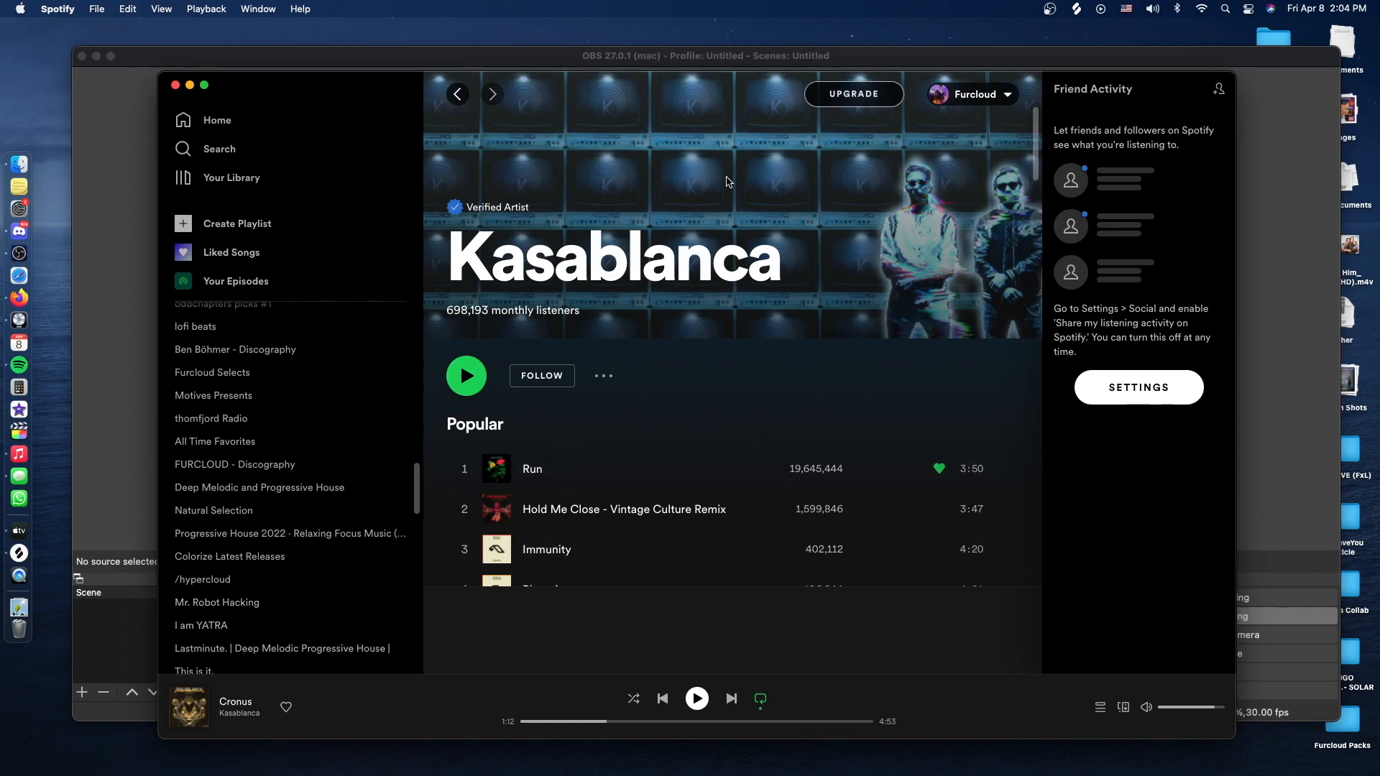
key(ctrl+Up)
click(761, 51)
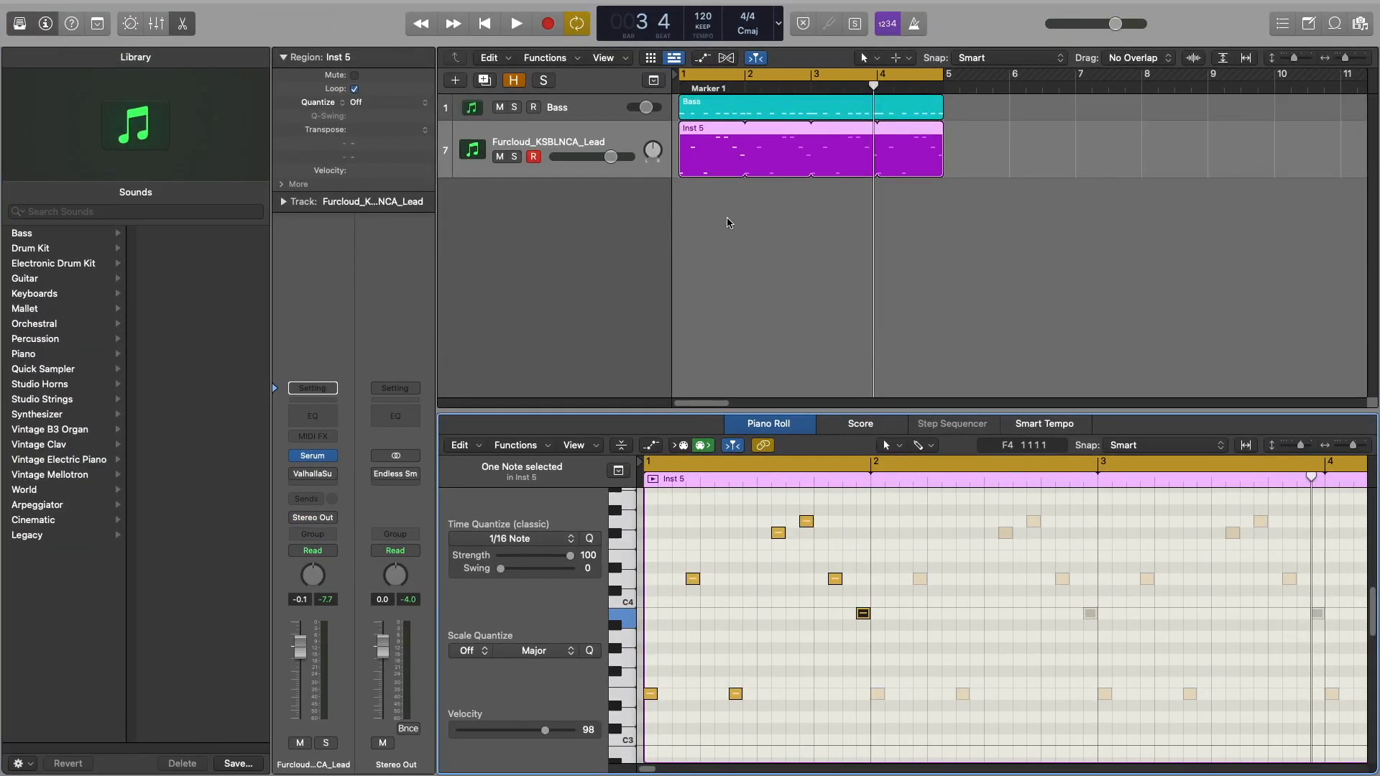
Step: Play the bass and lead loop while sweeping the filter cutoff in the lead's Serum preset, and close the plug-in
key(space)
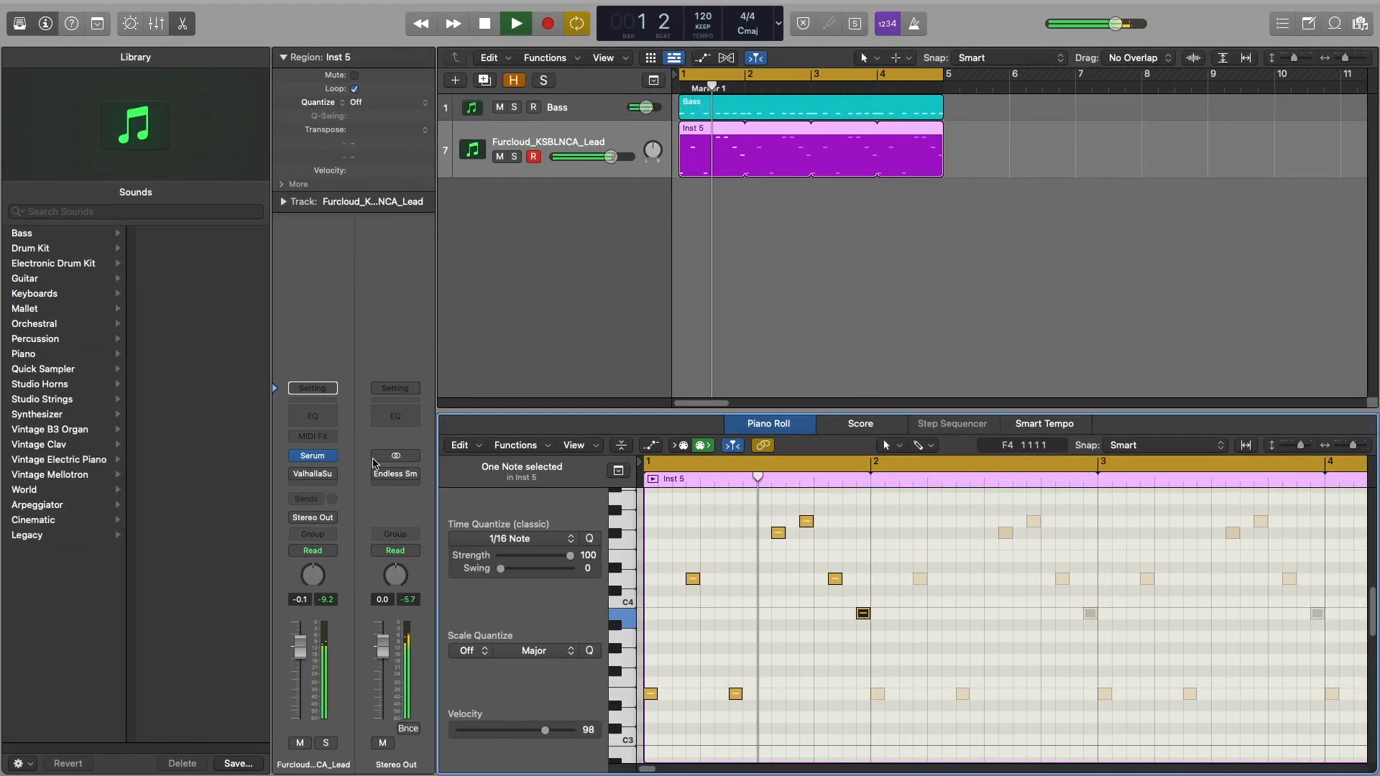
key(v)
mouse_move(873, 307)
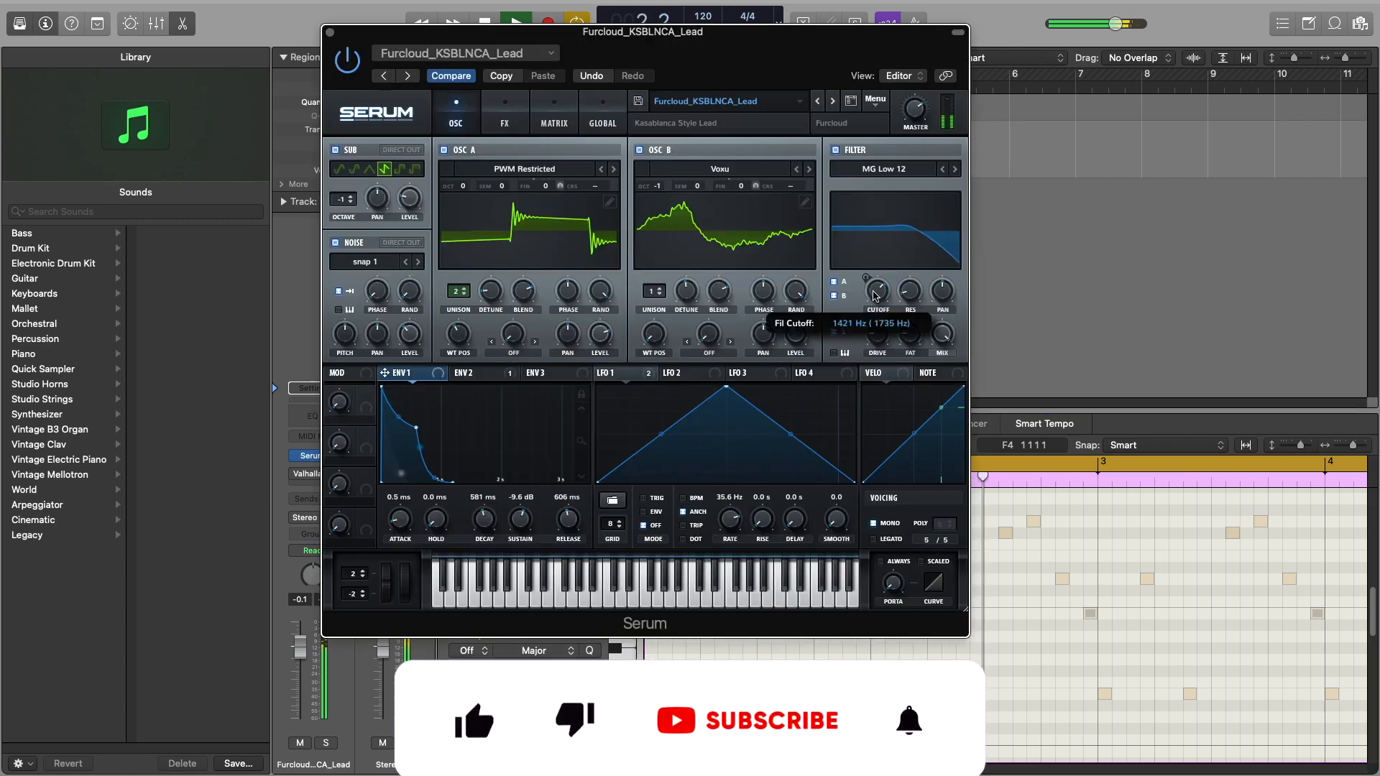
drag(873, 306, 878, 267)
key(space)
click(331, 33)
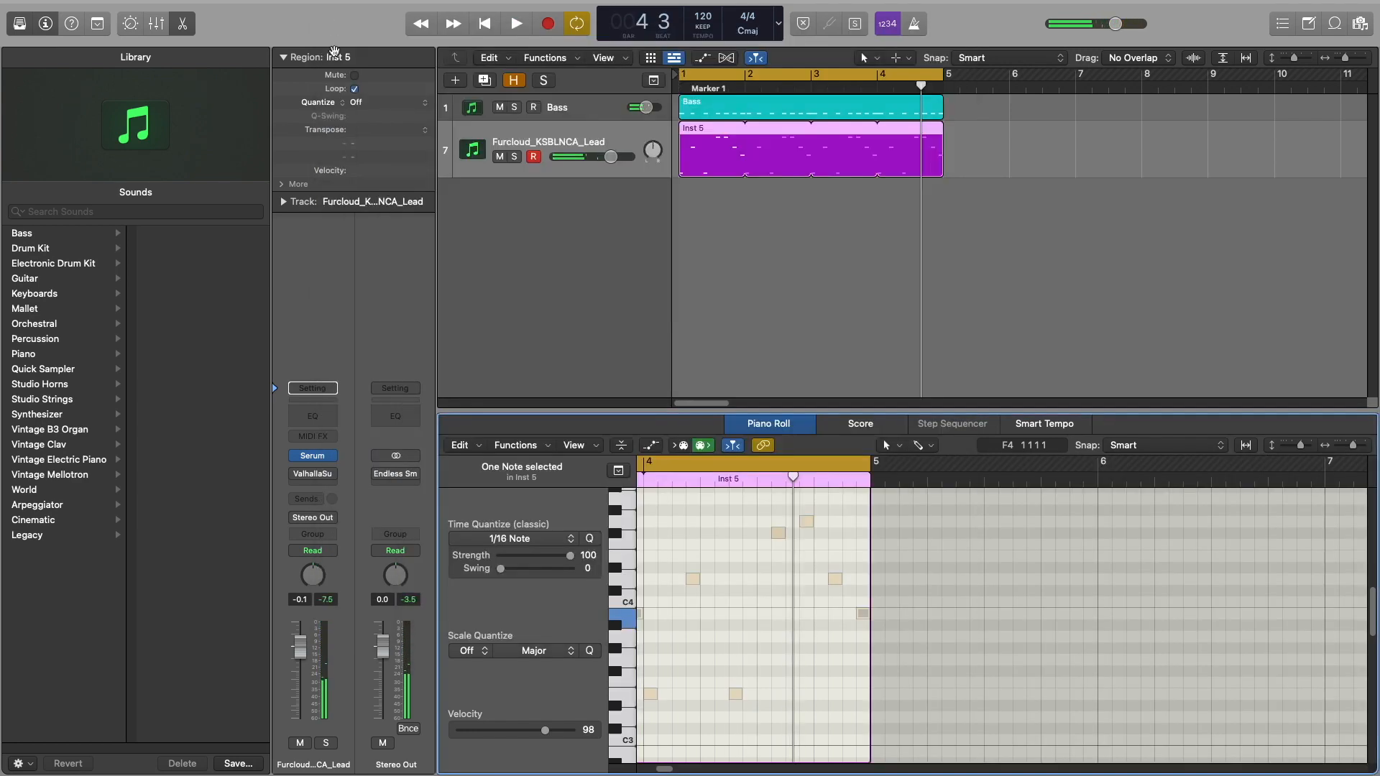
Step: Return the playhead to the start, select the Inst 5 region and step through its melody notes in the Piano Roll
click(695, 284)
key(Return)
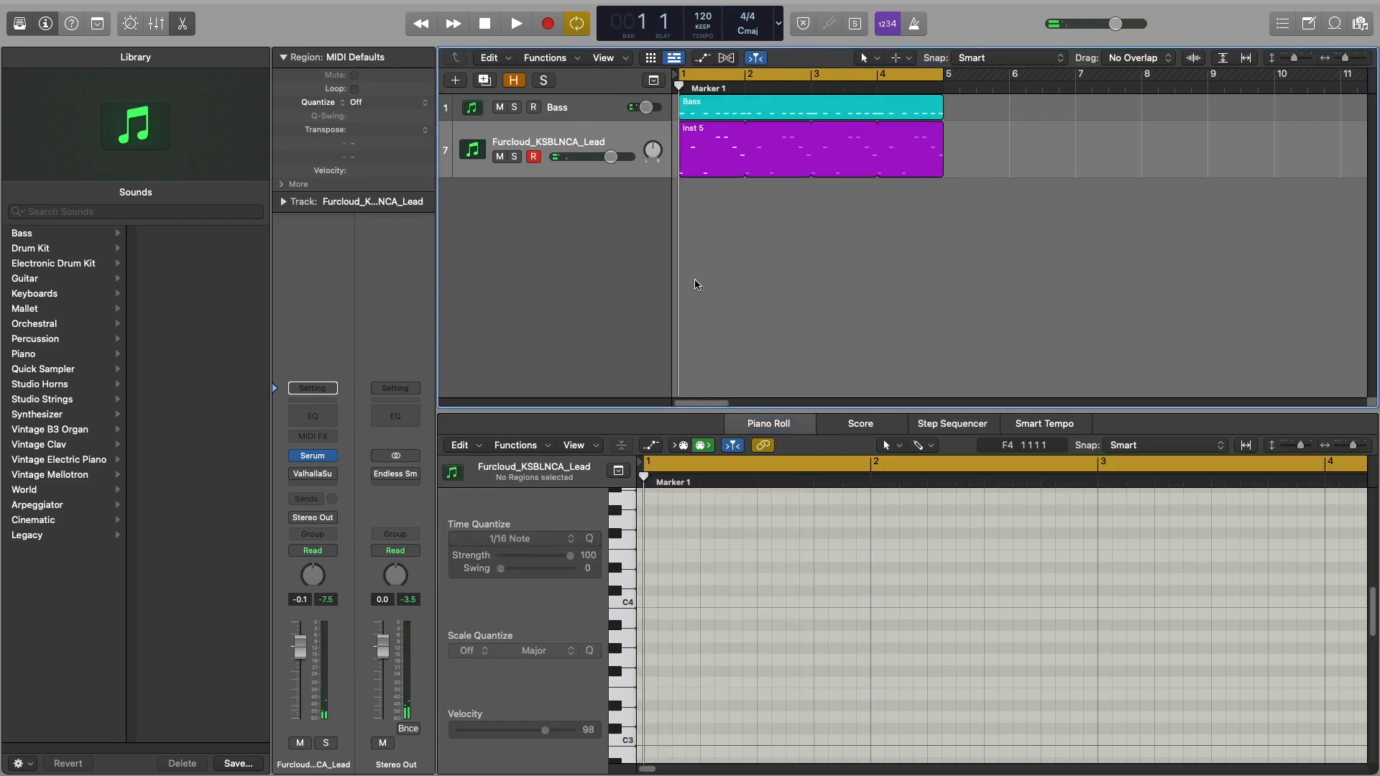
click(708, 171)
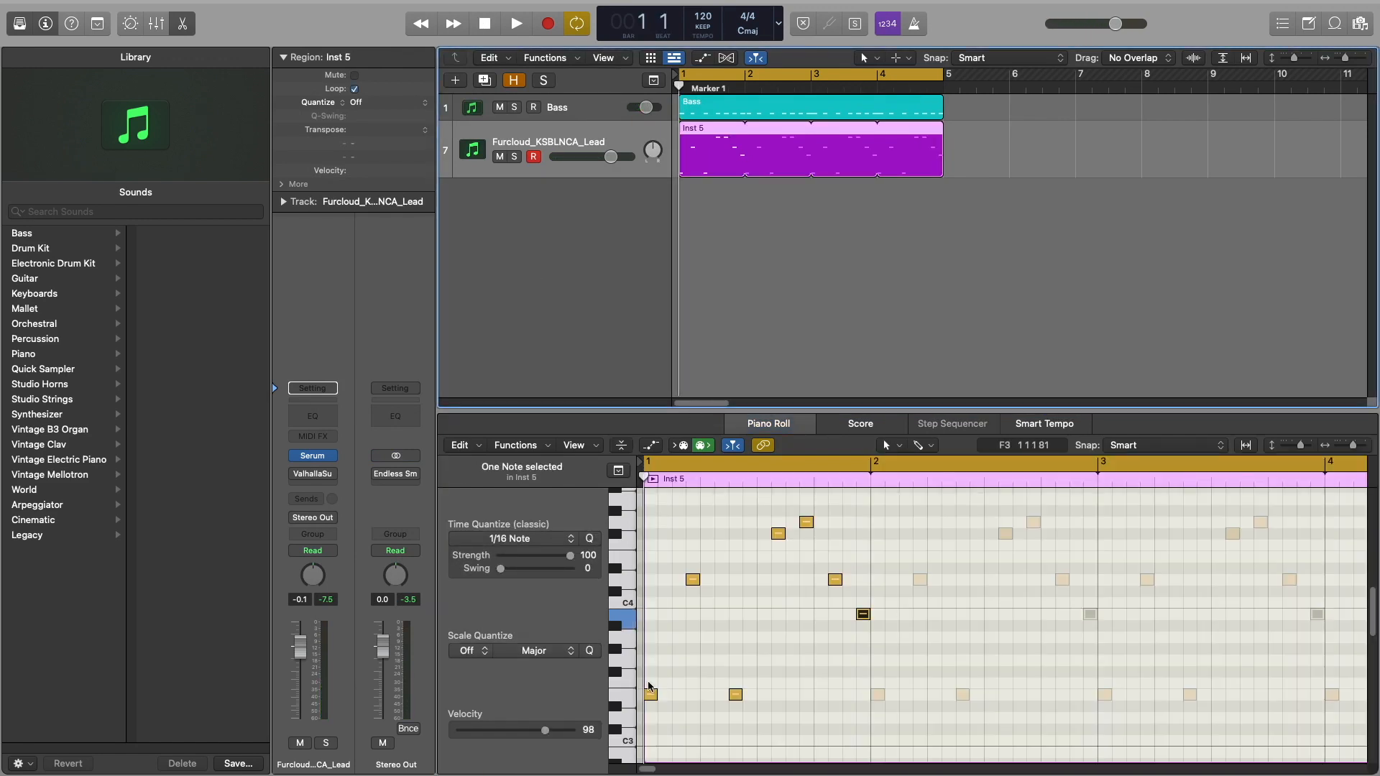
click(651, 696)
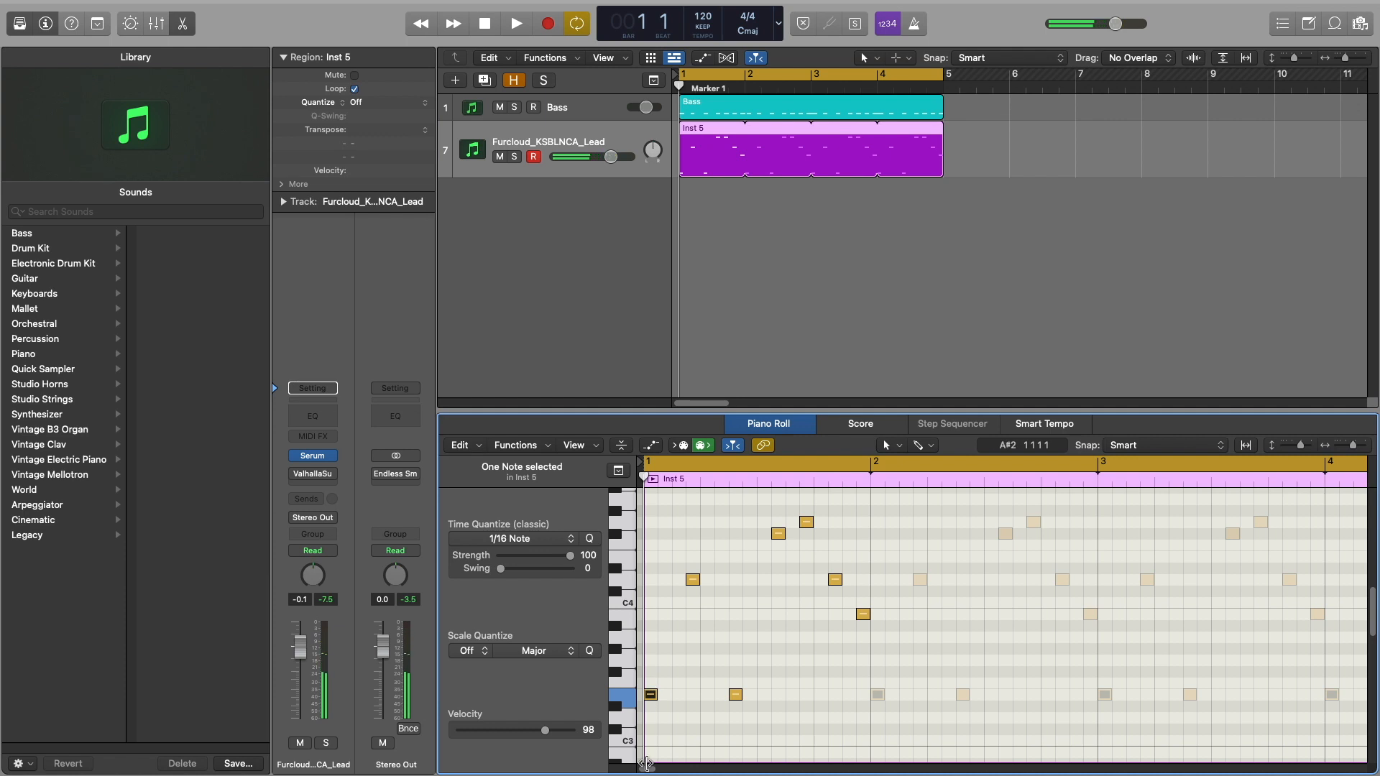
key(Right)
key(Right)
key(Right)
key(Right)
key(Right)
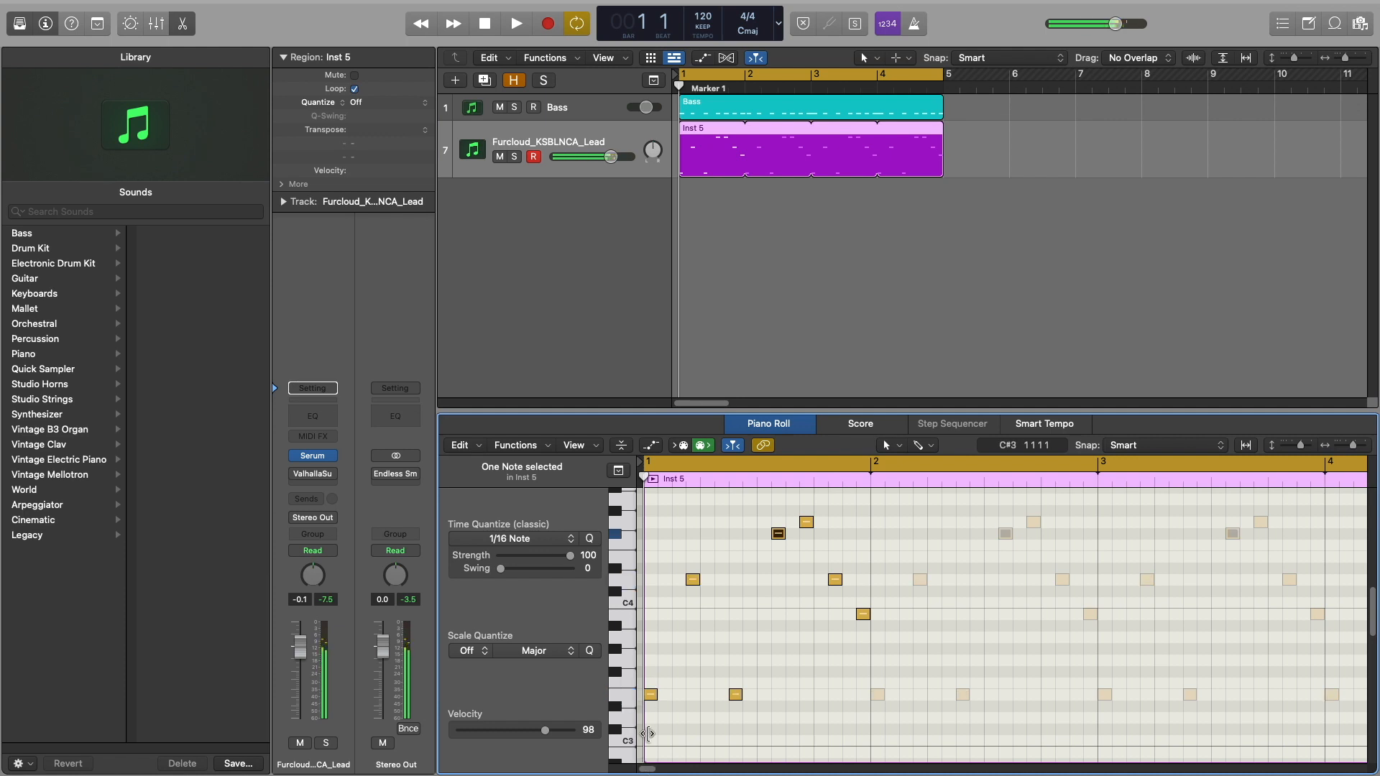
key(Right)
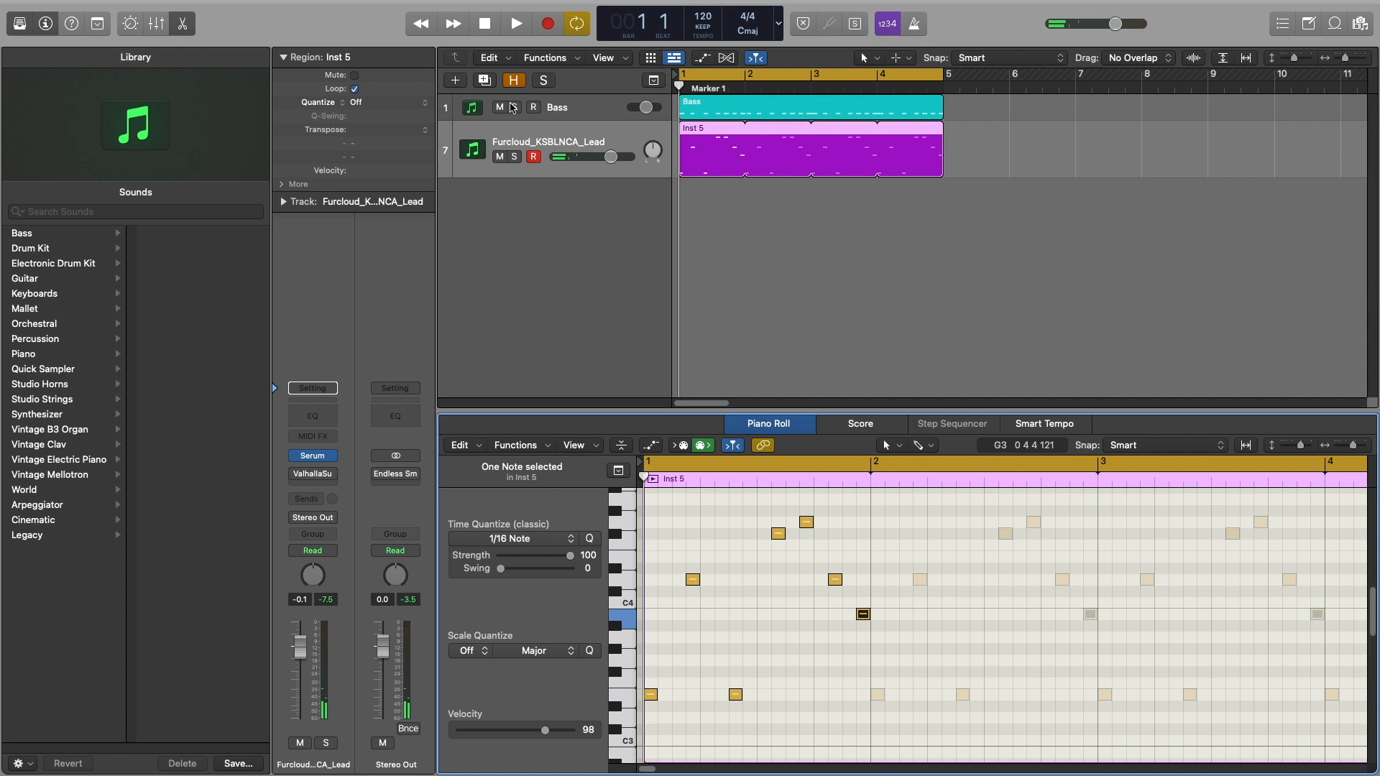
Step: Mute the Bass track and add a new software instrument track below the lead
click(501, 108)
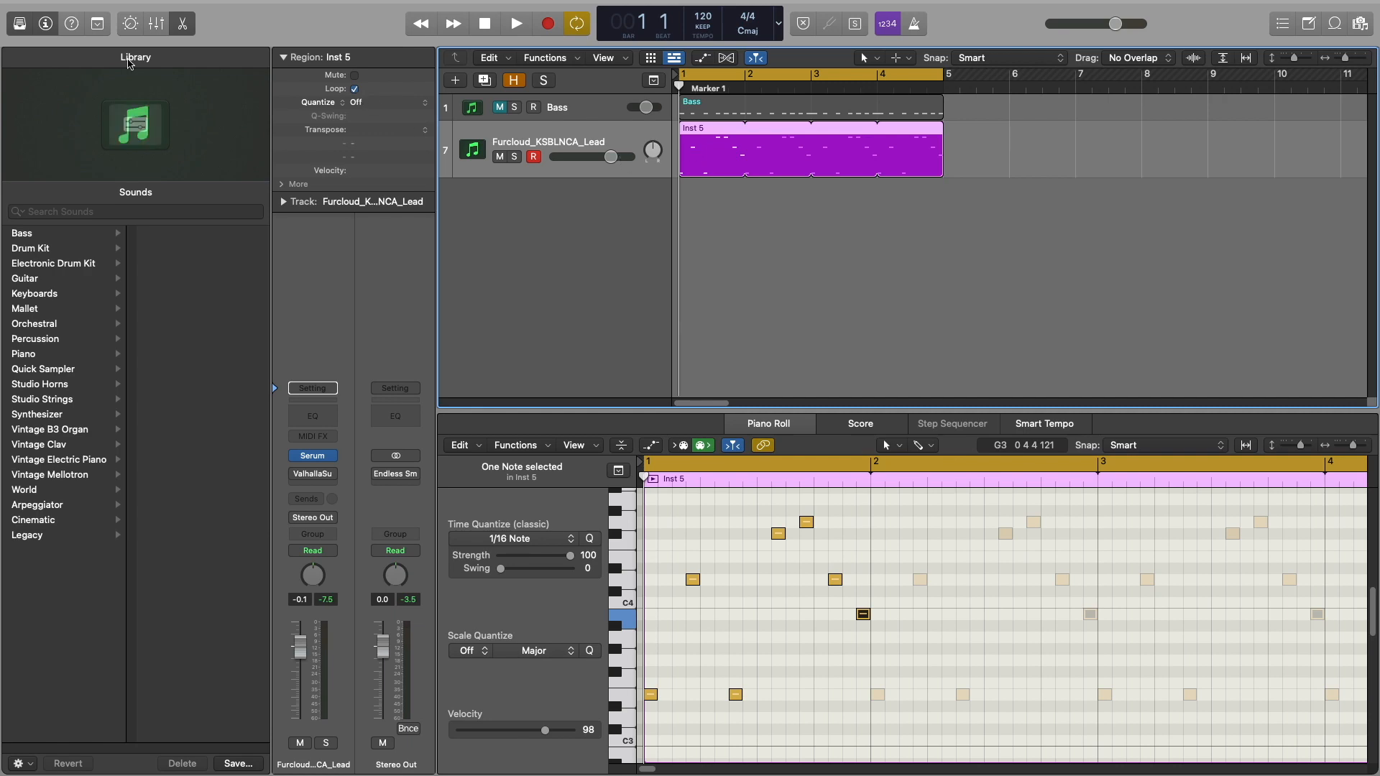
click(183, 23)
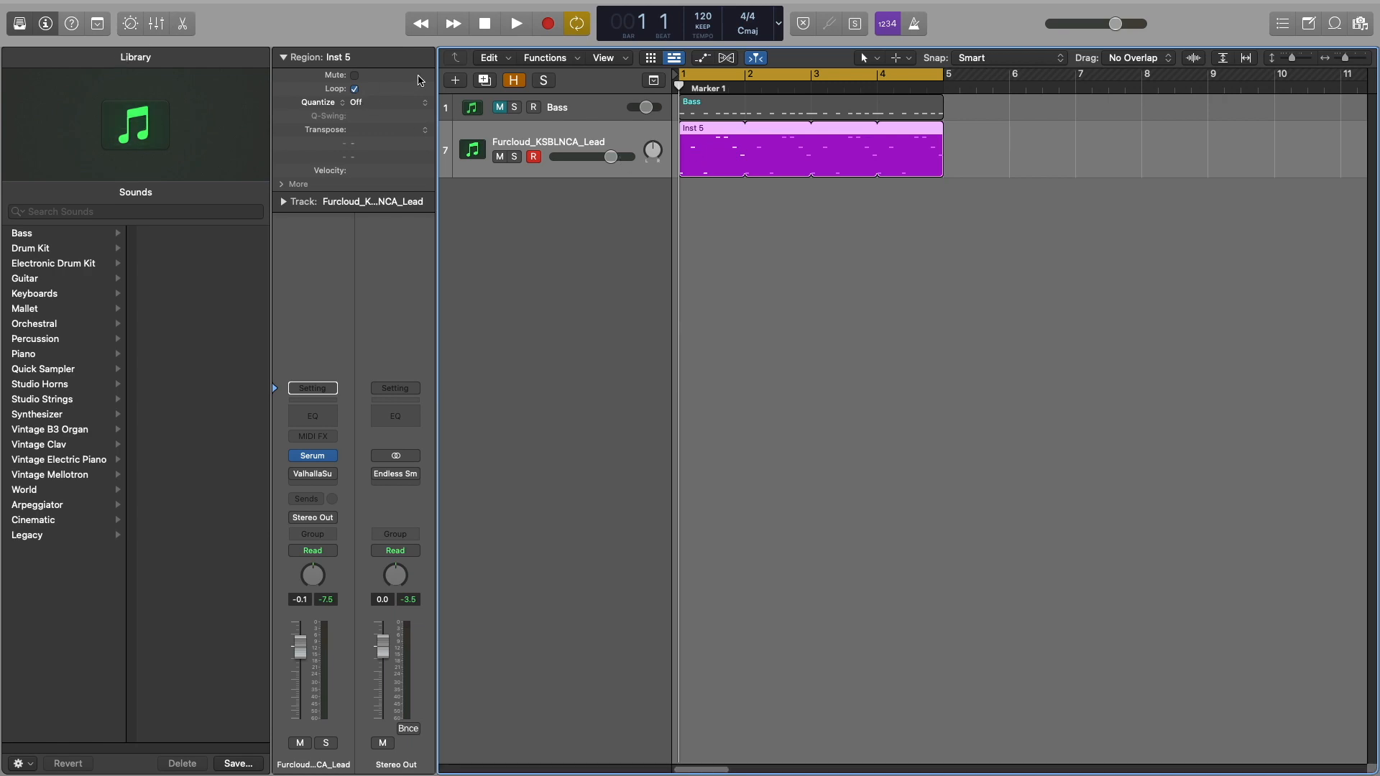
click(455, 83)
key(Return)
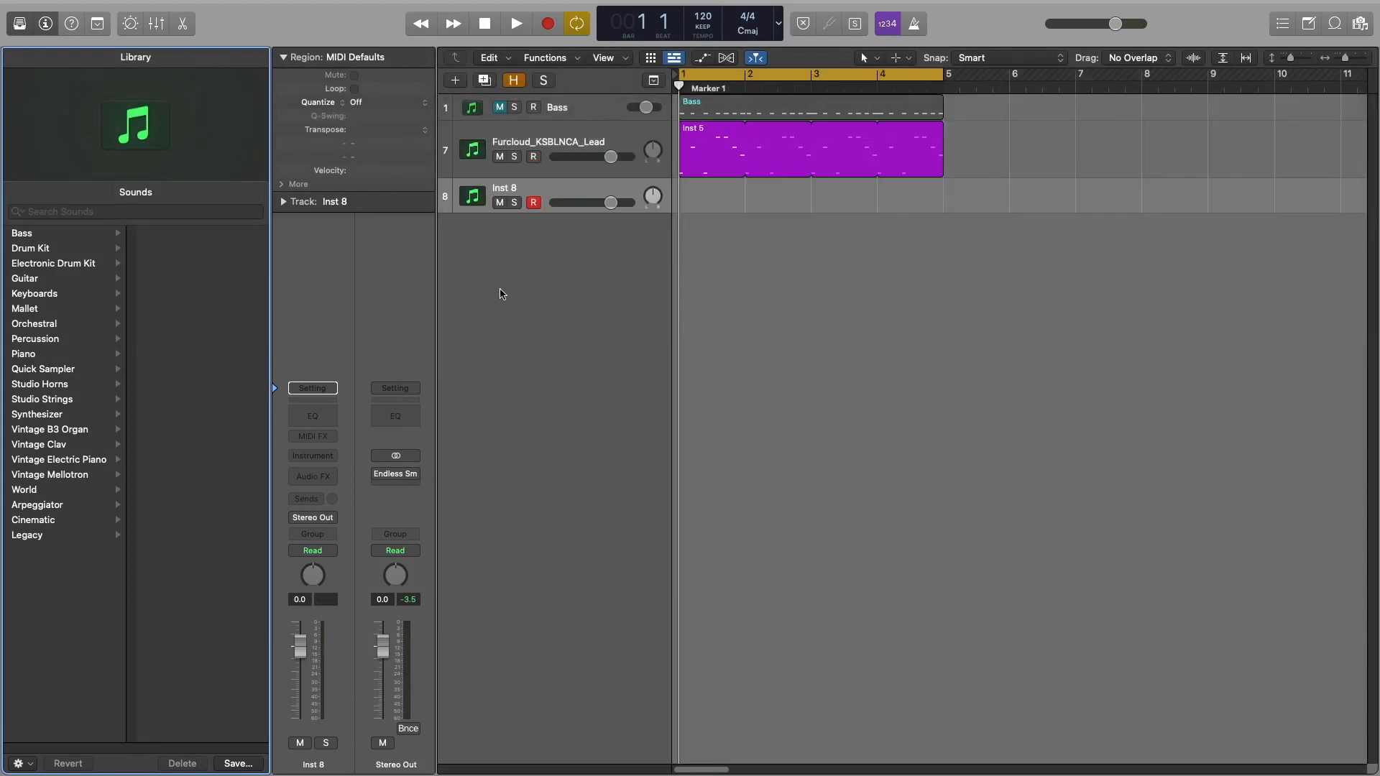
Step: Load Serum on the new instrument track and collapse, enlarge and reposition its window
click(313, 456)
click(474, 410)
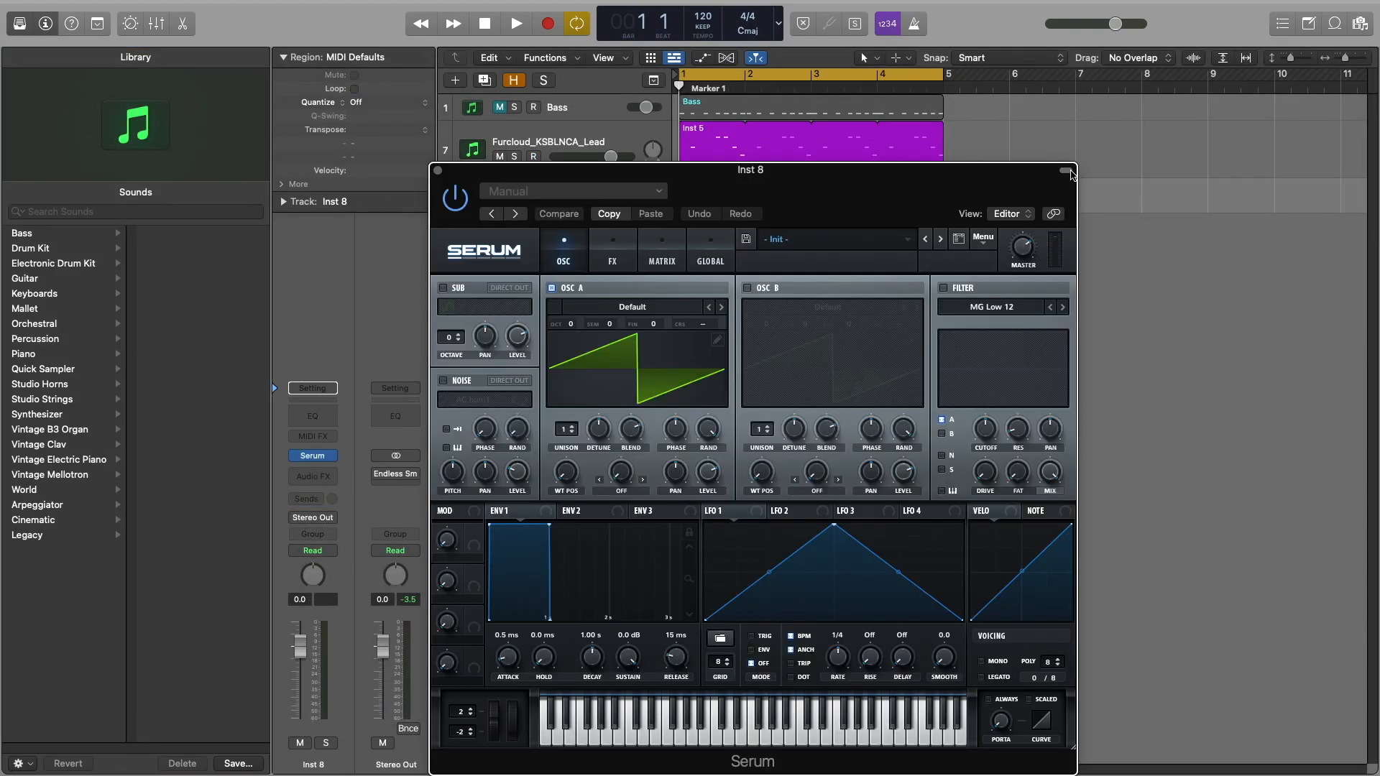
click(1066, 171)
drag(955, 627, 1034, 709)
drag(791, 91, 1138, 144)
Step: Mute the lead track, open its Serum preset beside the new instance for reference, and reselect the Inst 8 track
click(618, 144)
click(499, 157)
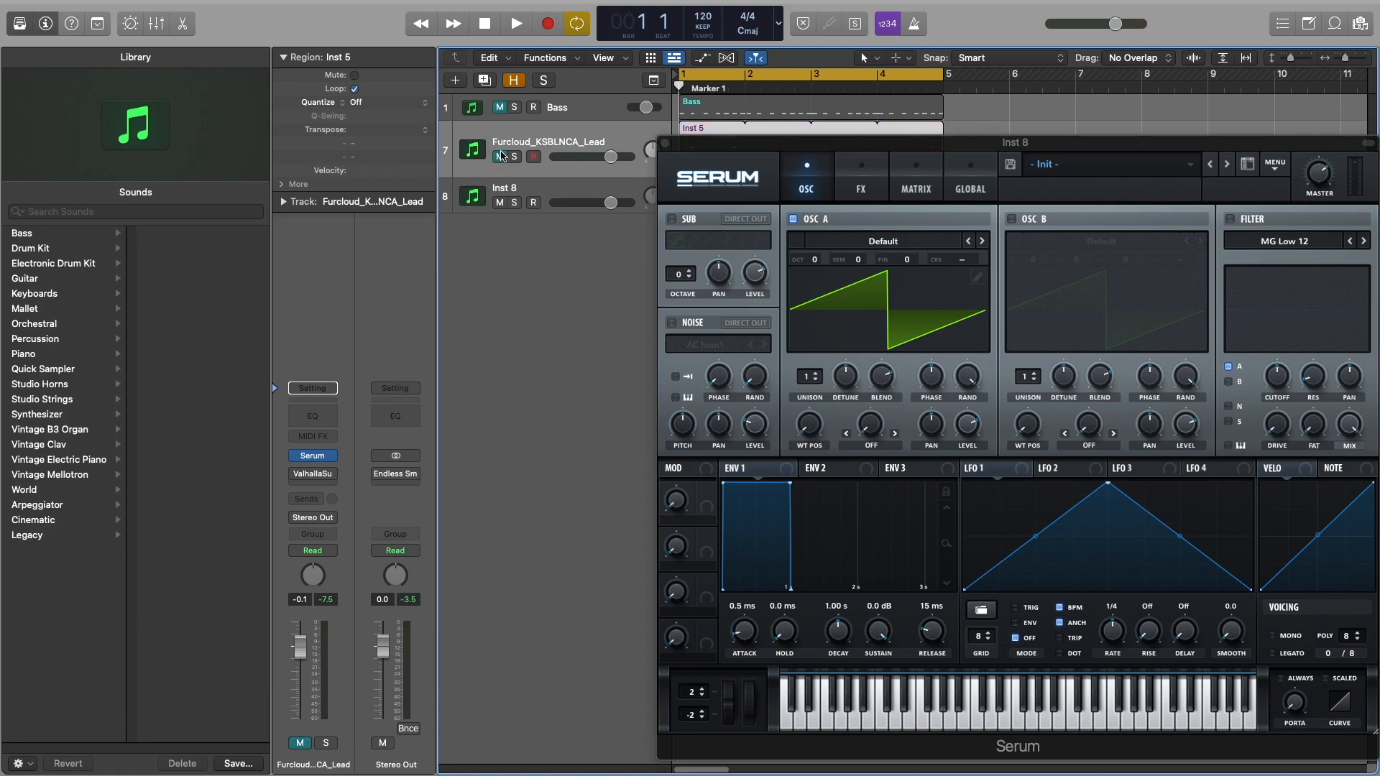
click(314, 455)
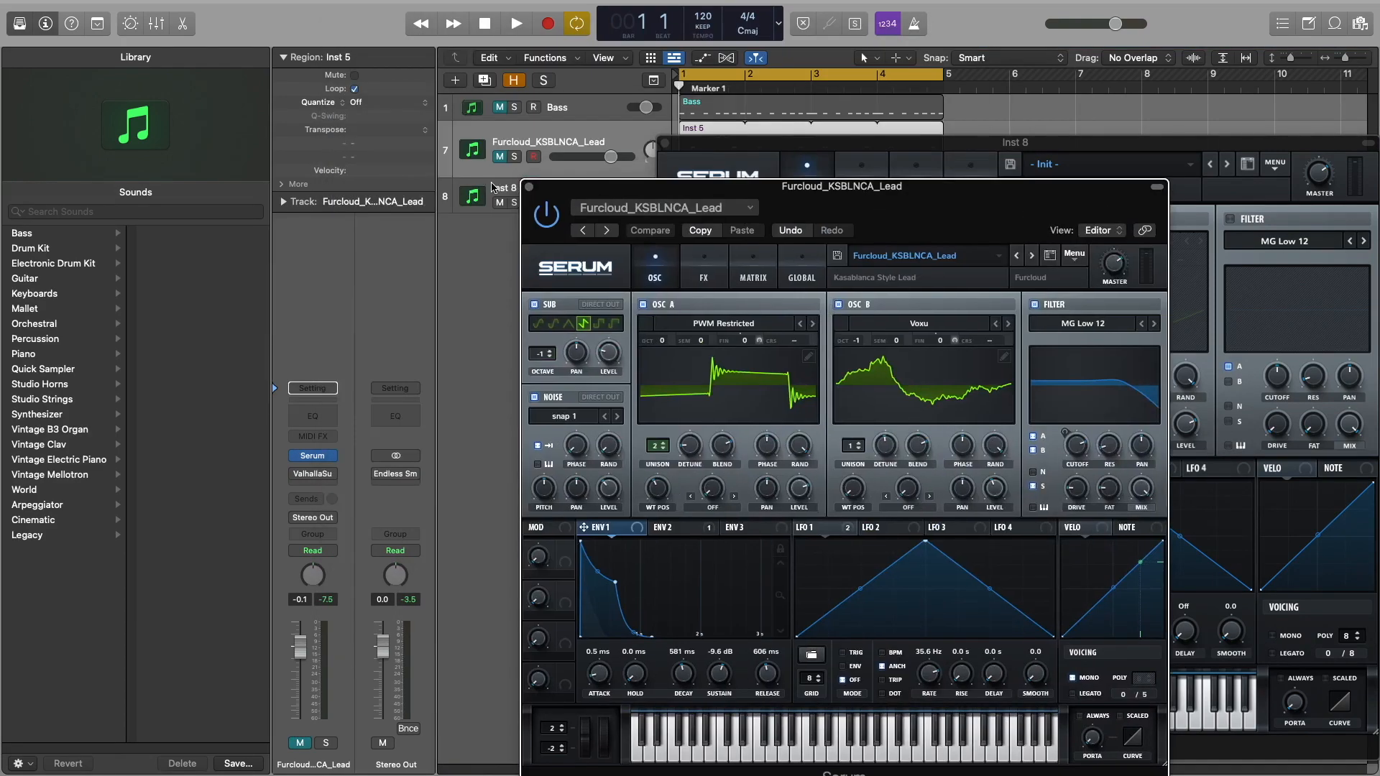
click(495, 189)
drag(1094, 142, 1084, 106)
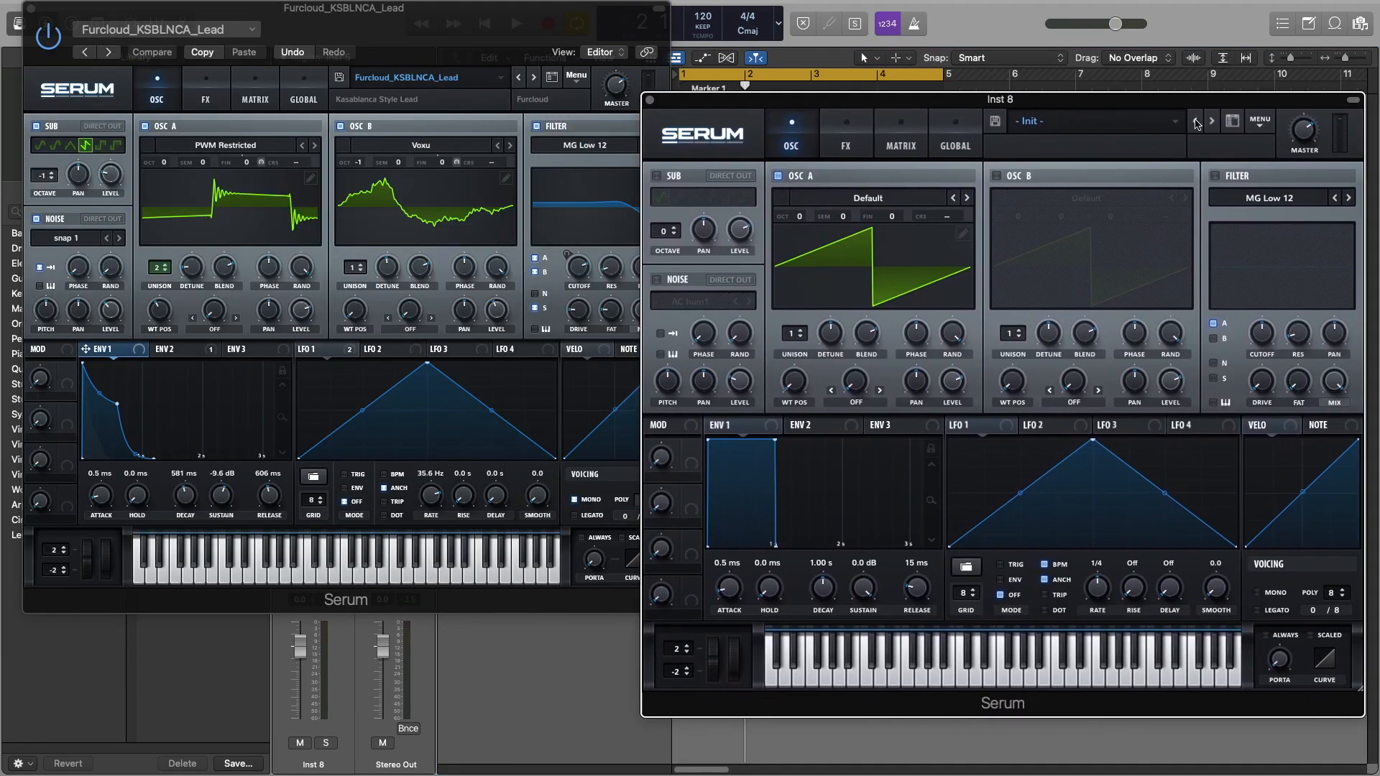
Step: Enable the MG Low 12 filter on OSC A, OSC B and Sub, and raise its cutoff and drive while auditioning
click(1215, 177)
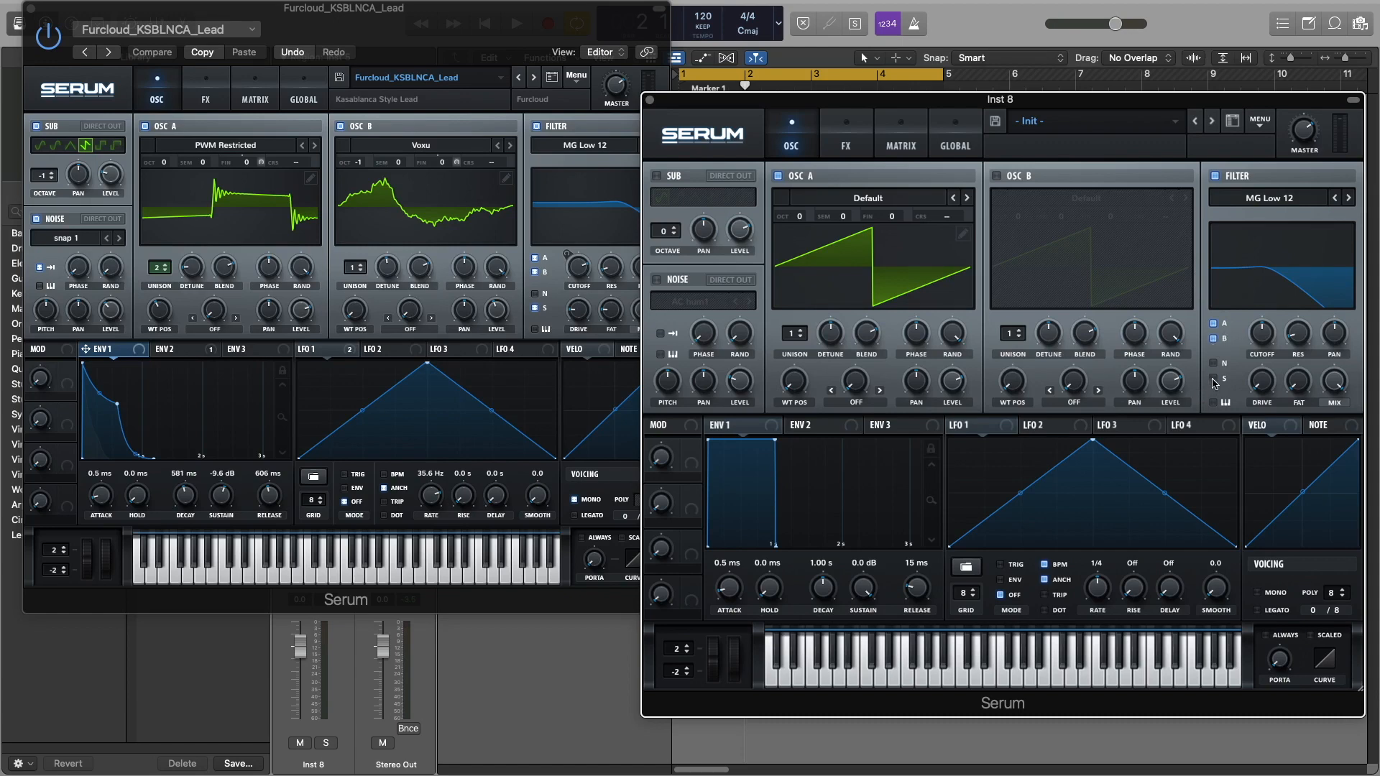
mouse_move(1254, 334)
mouse_down()
mouse_move(1256, 346)
mouse_move(1272, 340)
mouse_up()
key(space)
key(space)
key(space)
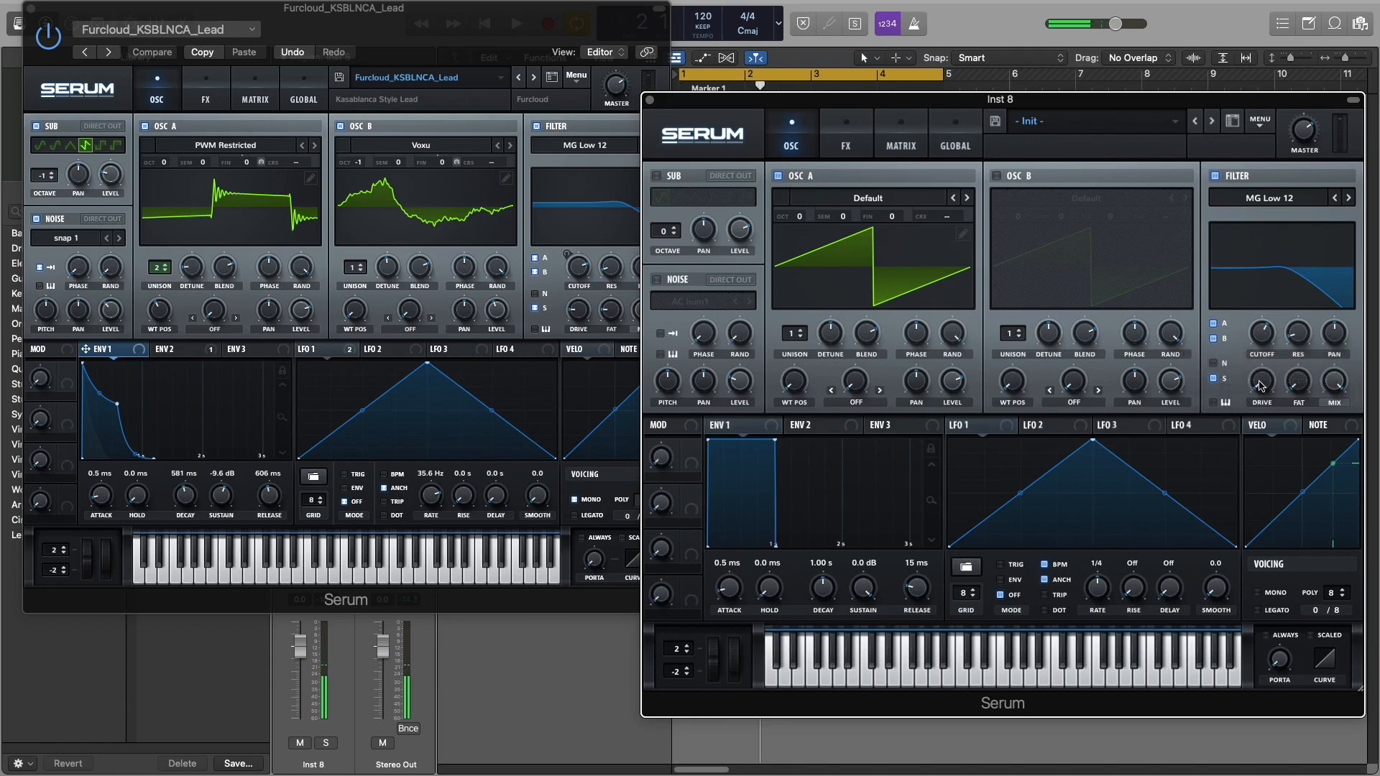
drag(1262, 387, 1263, 360)
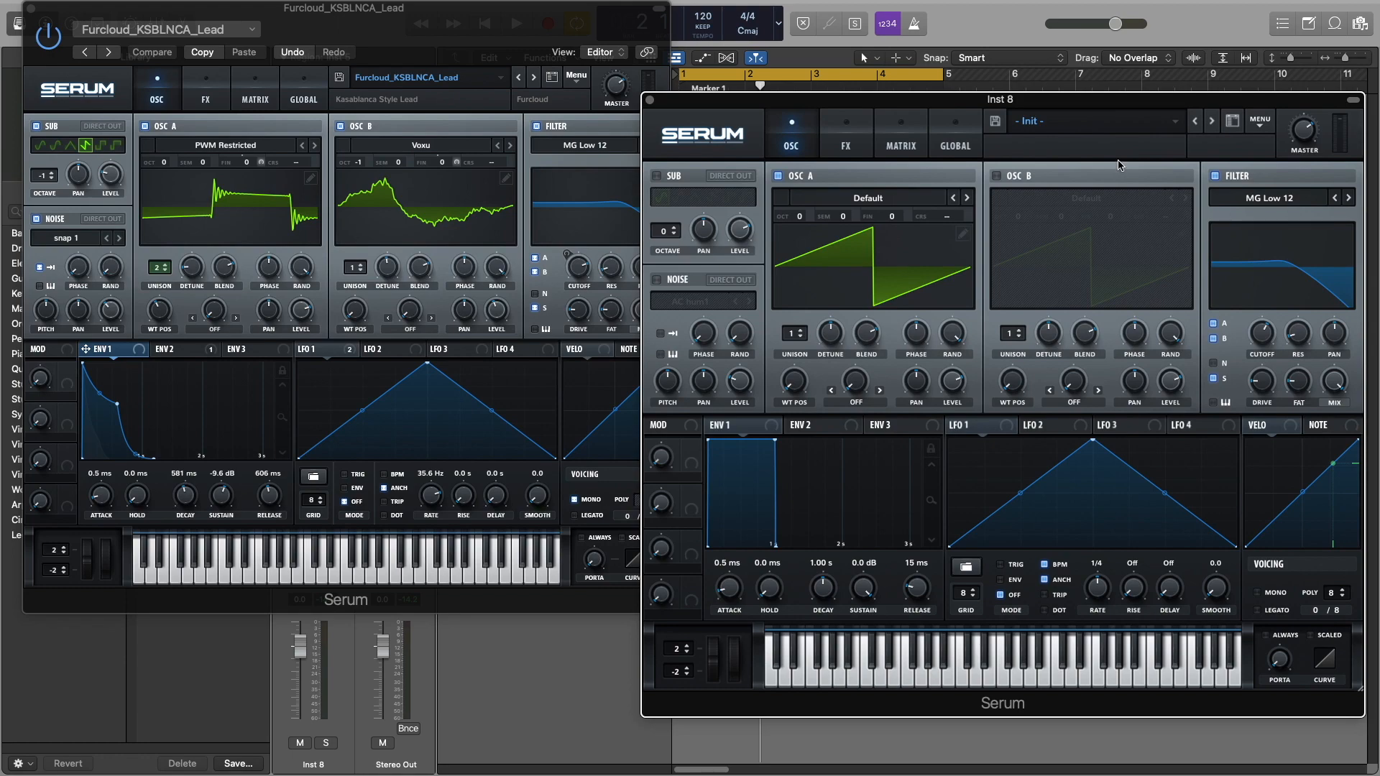
Step: Set OSC A to the Analog wavetable PWM Restricted with 2 unison voices and wavetable position 43, and audition it
mouse_move(1102, 103)
mouse_down()
mouse_move(1191, 317)
mouse_move(1136, 21)
mouse_move(925, 21)
mouse_move(1068, 94)
mouse_move(1127, 97)
mouse_move(1089, 94)
mouse_up()
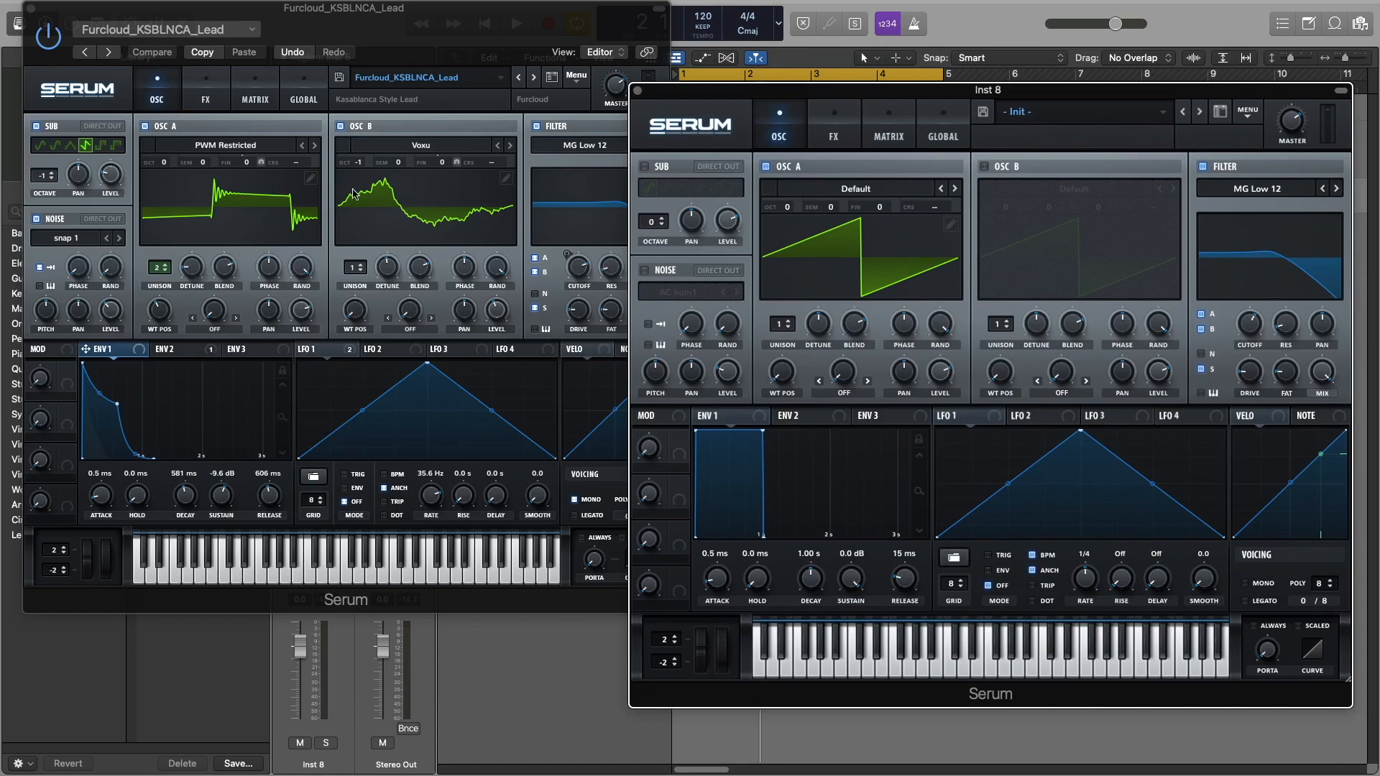
click(830, 192)
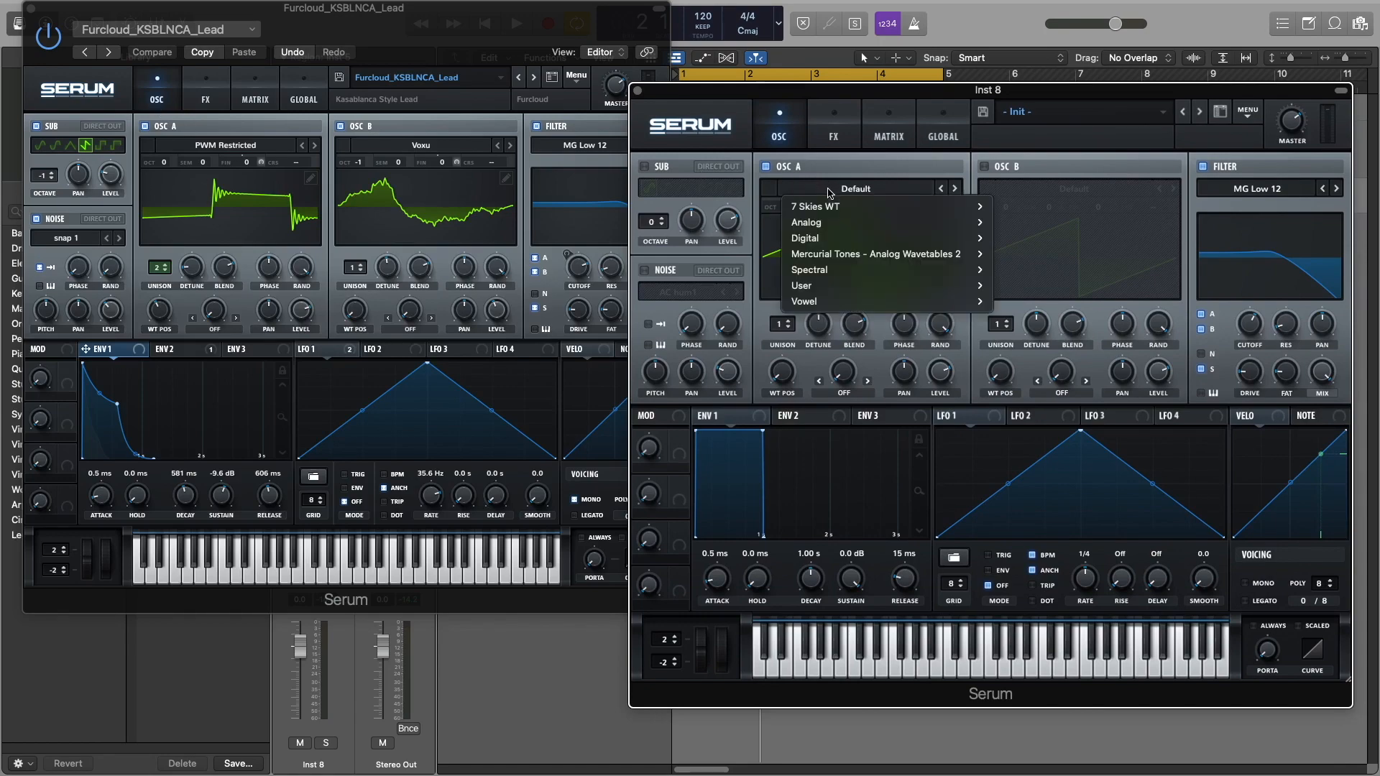
mouse_move(838, 224)
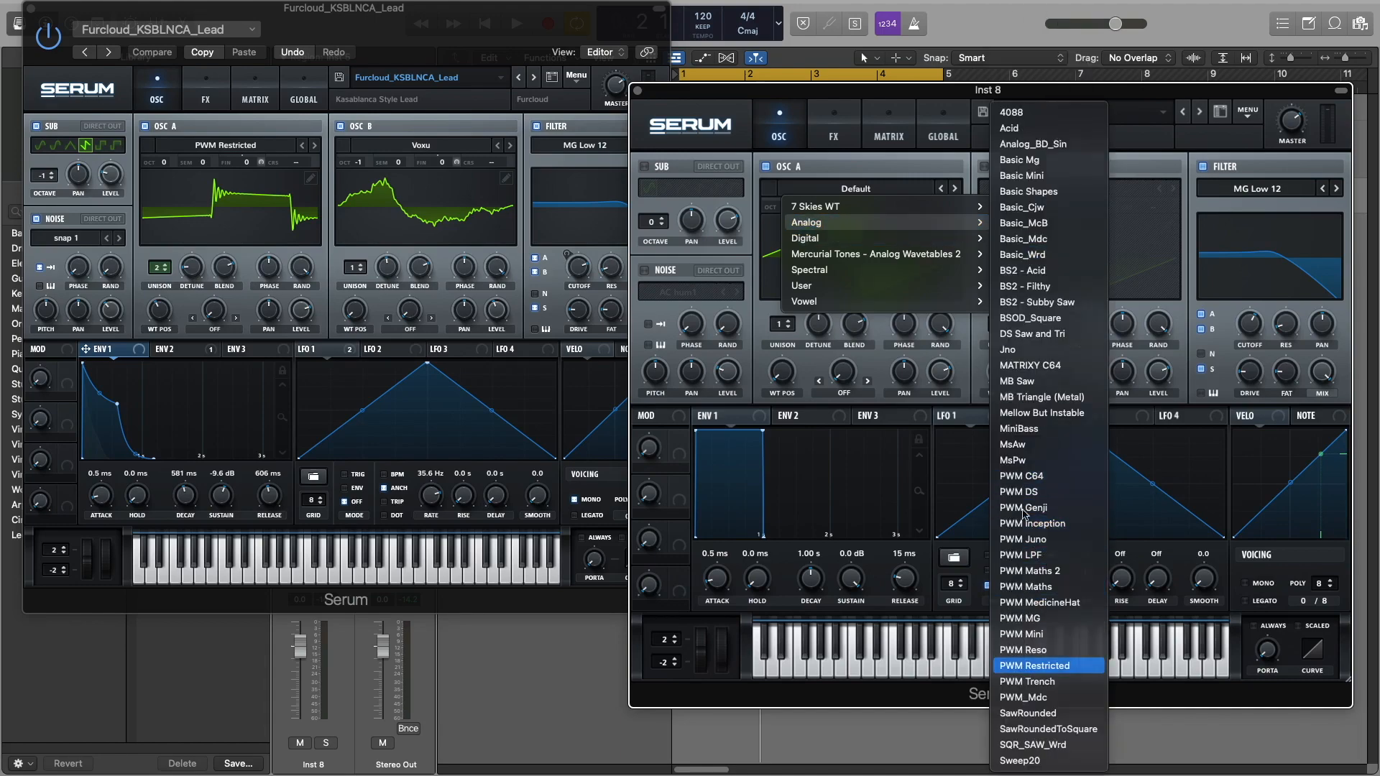
click(785, 327)
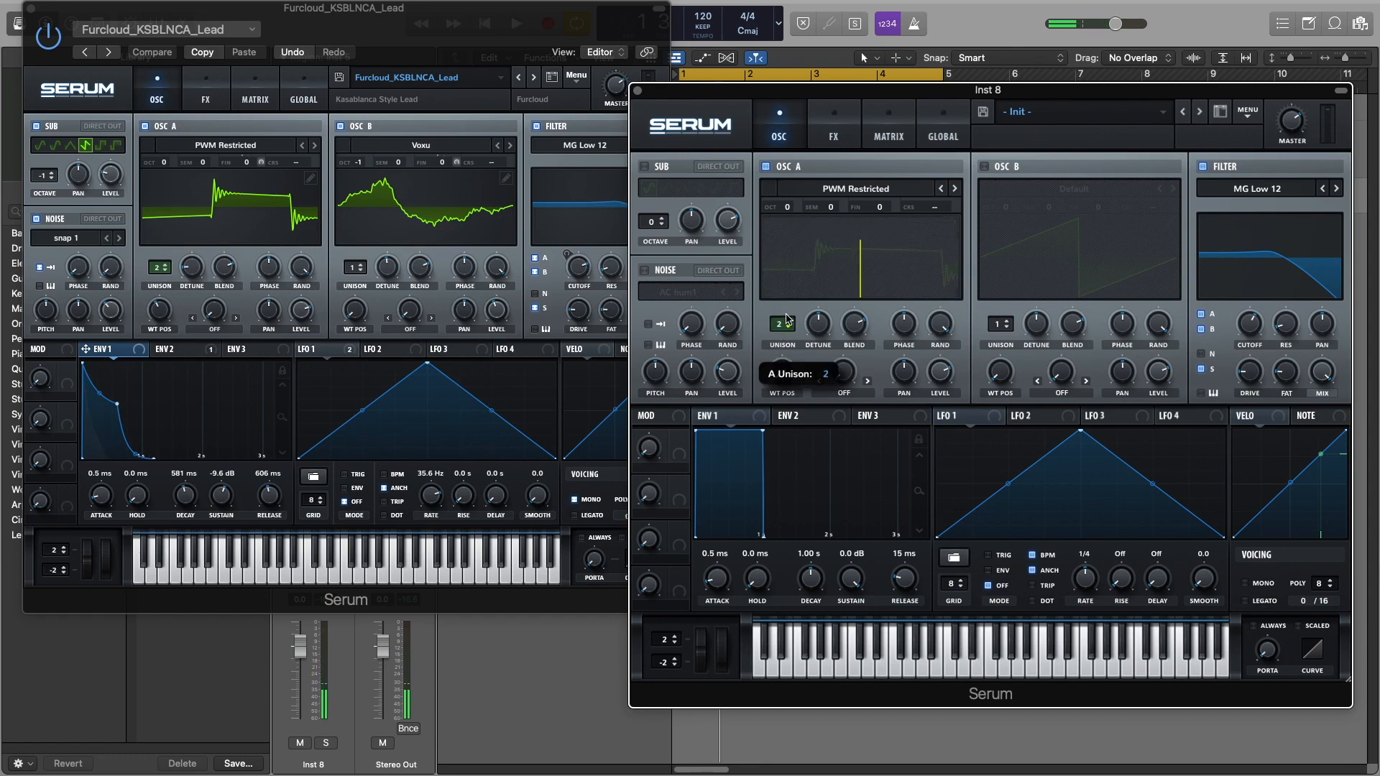
drag(801, 362, 801, 362)
key(space)
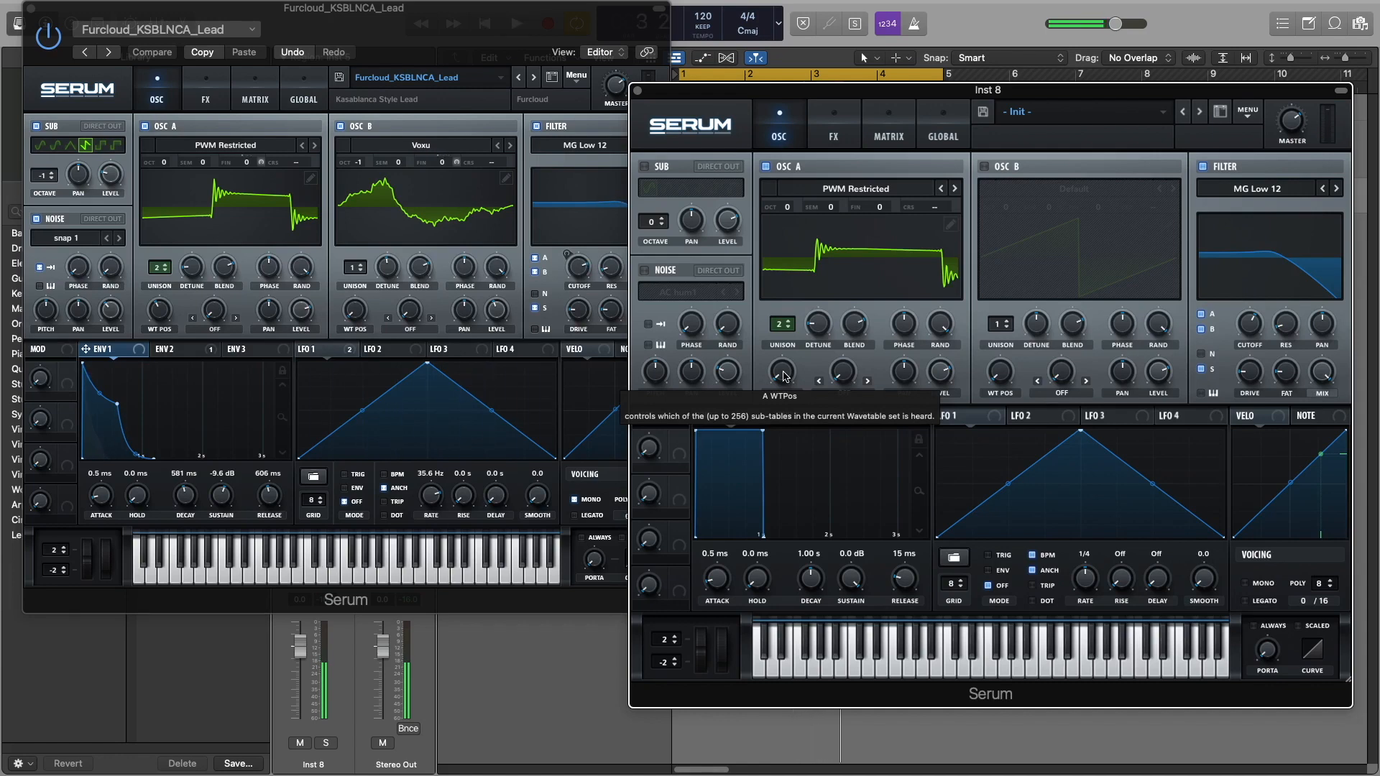
drag(784, 377, 787, 322)
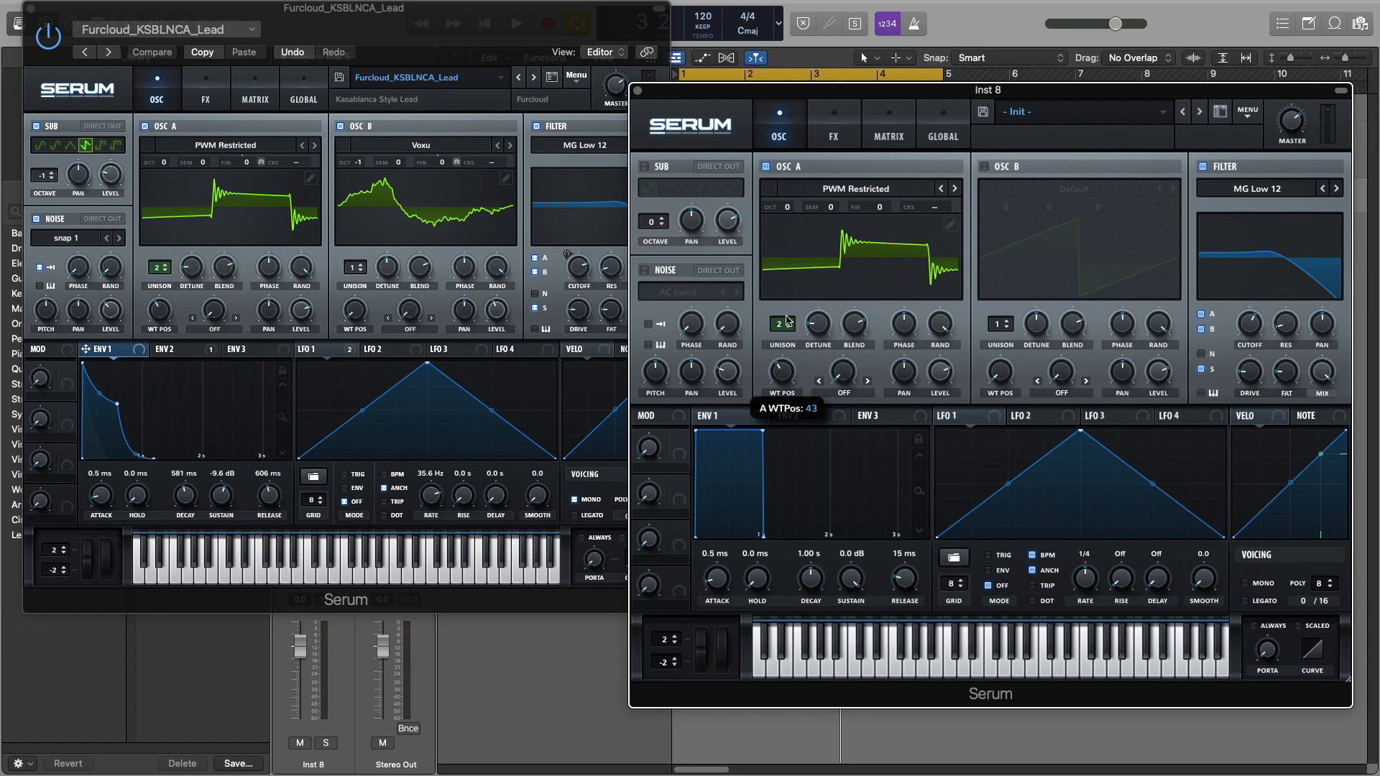
key(space)
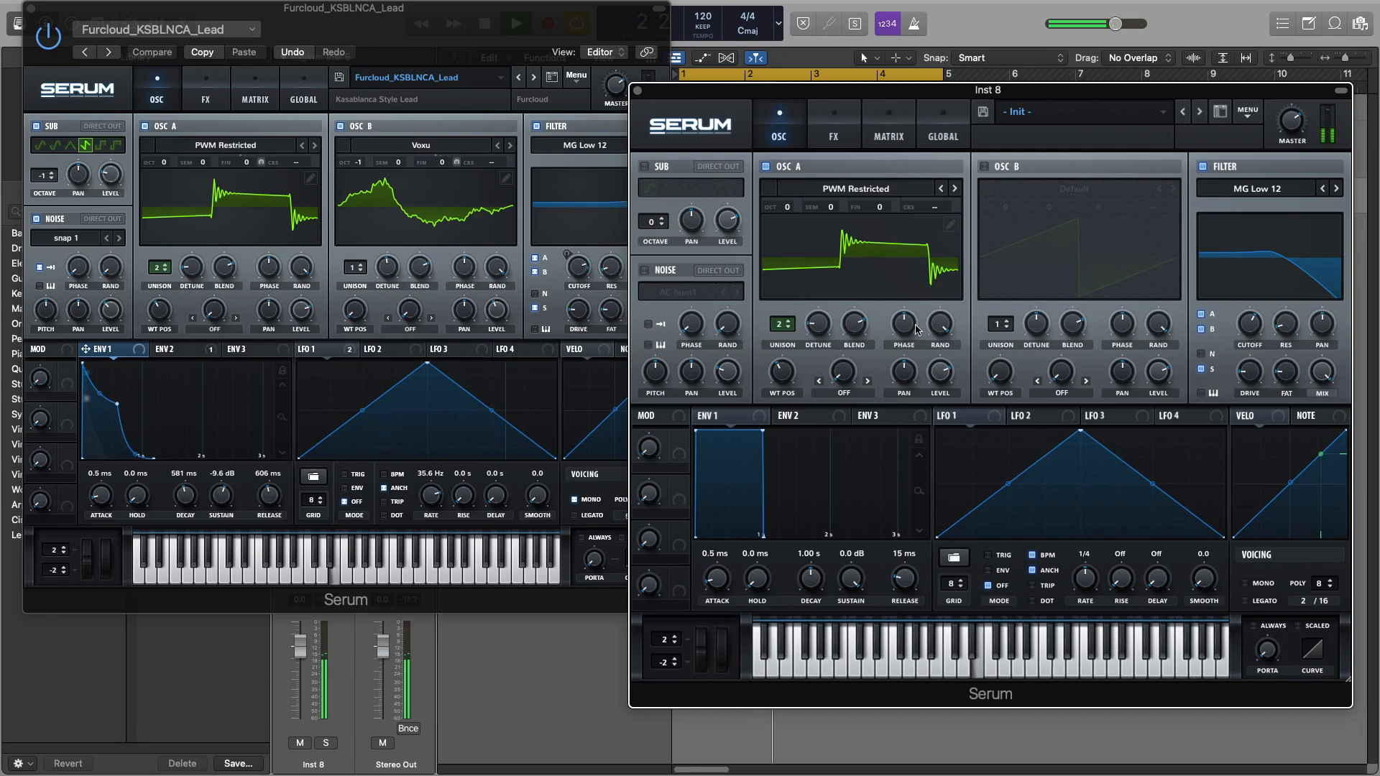
Step: Enable OSC B with octave -1 and the Digital wavetable Voxu, and set its level to 44%
click(985, 167)
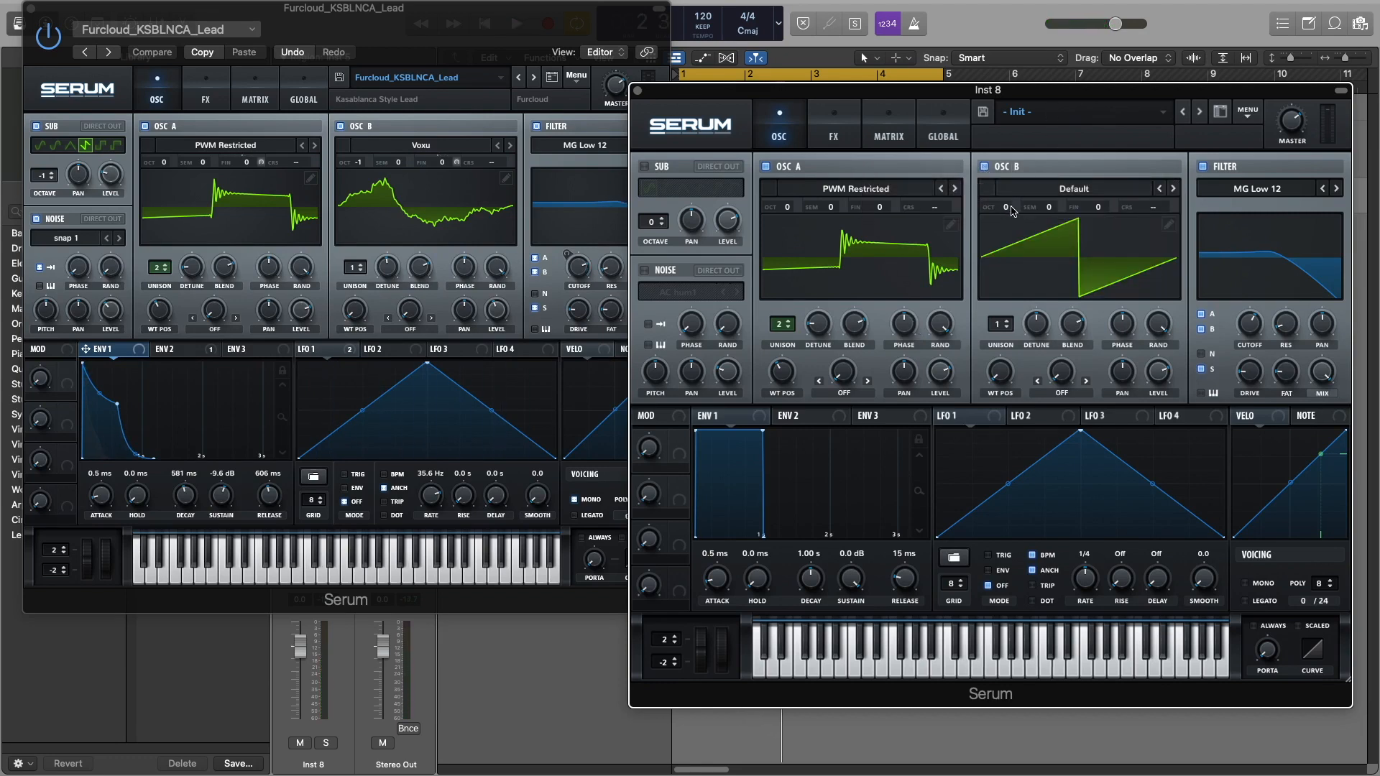
drag(1010, 206, 1010, 220)
click(1041, 189)
mouse_move(1038, 241)
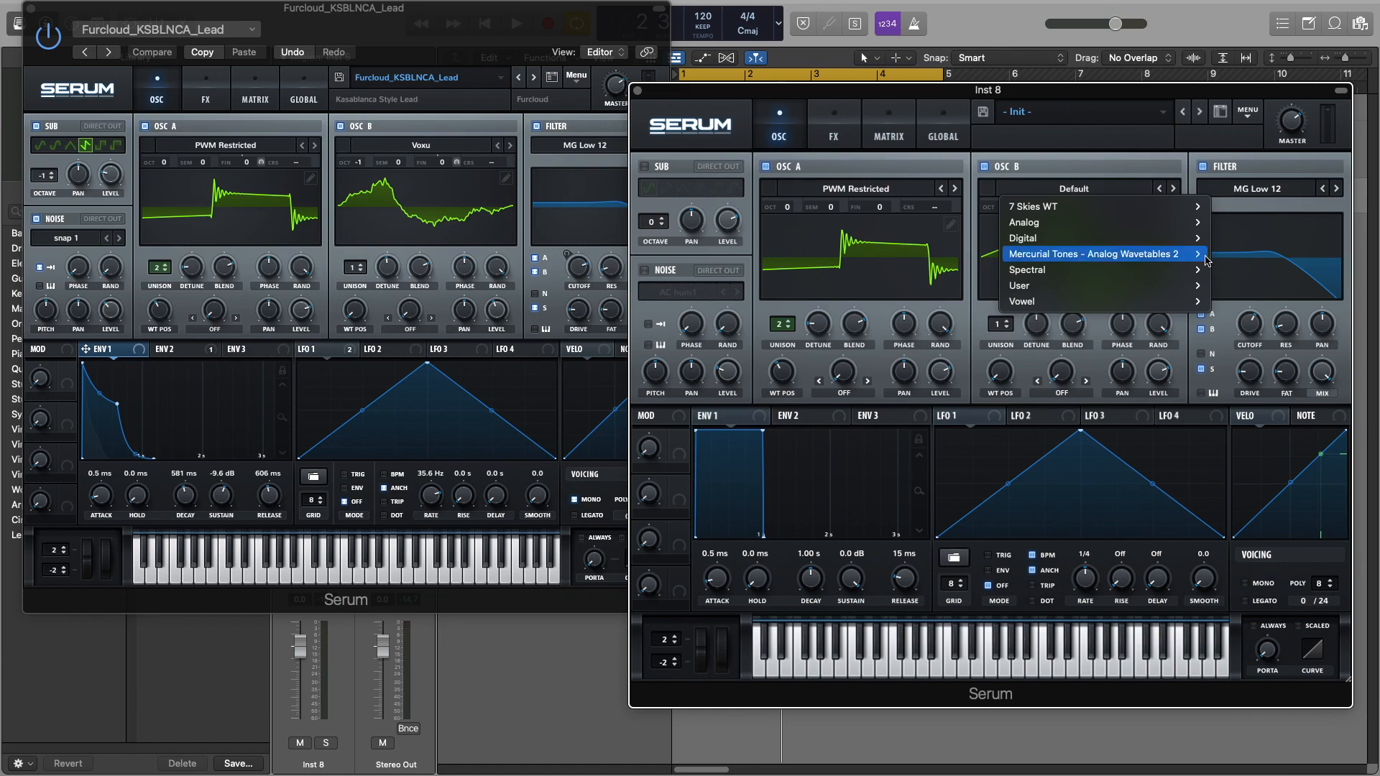
mouse_move(1180, 227)
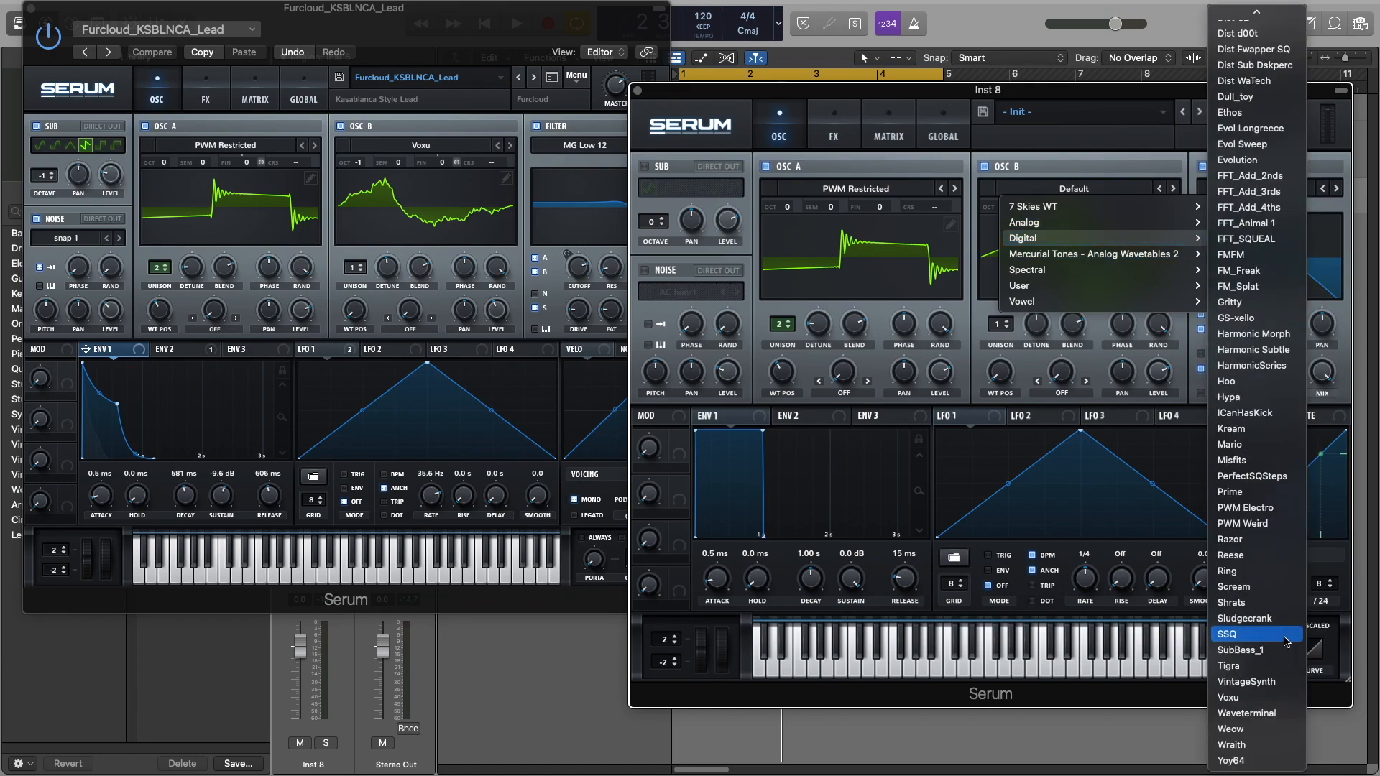
click(1263, 698)
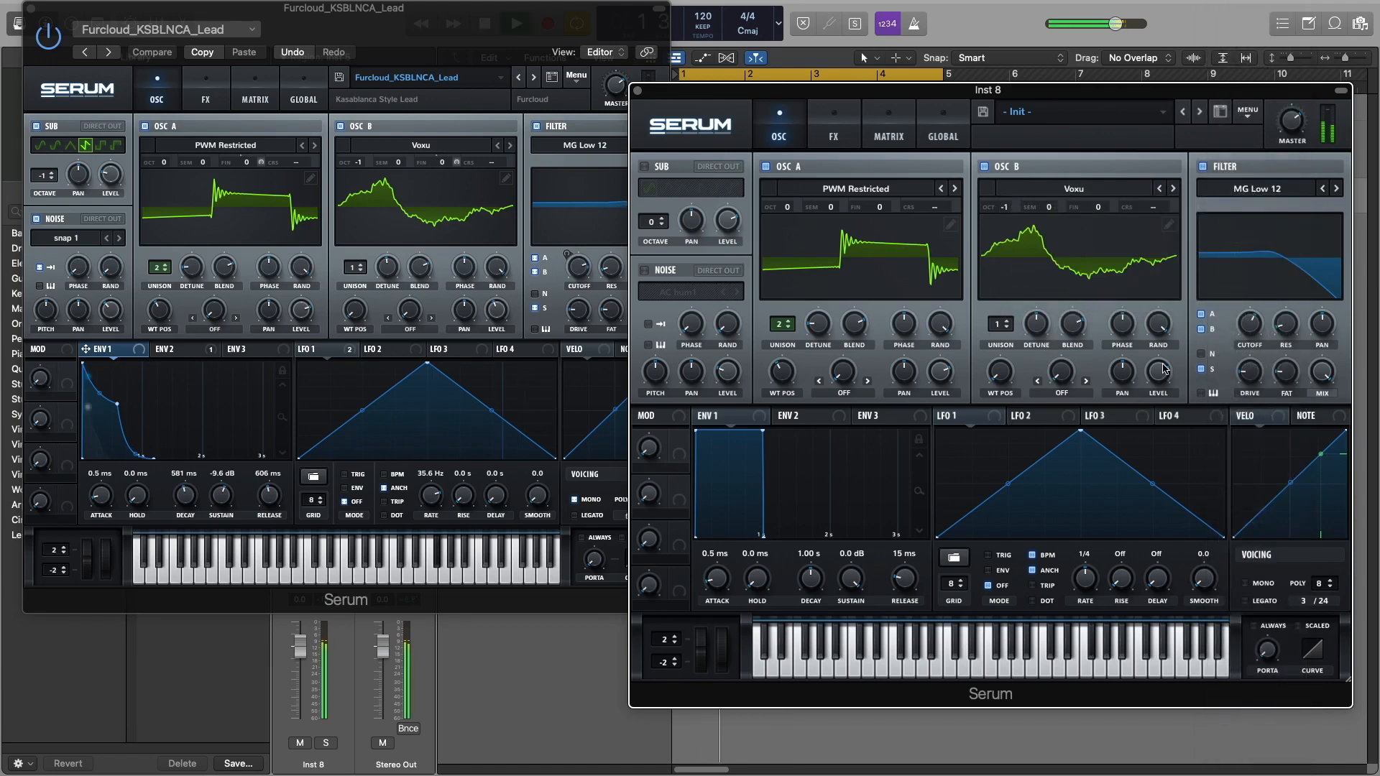
drag(1159, 370, 1155, 399)
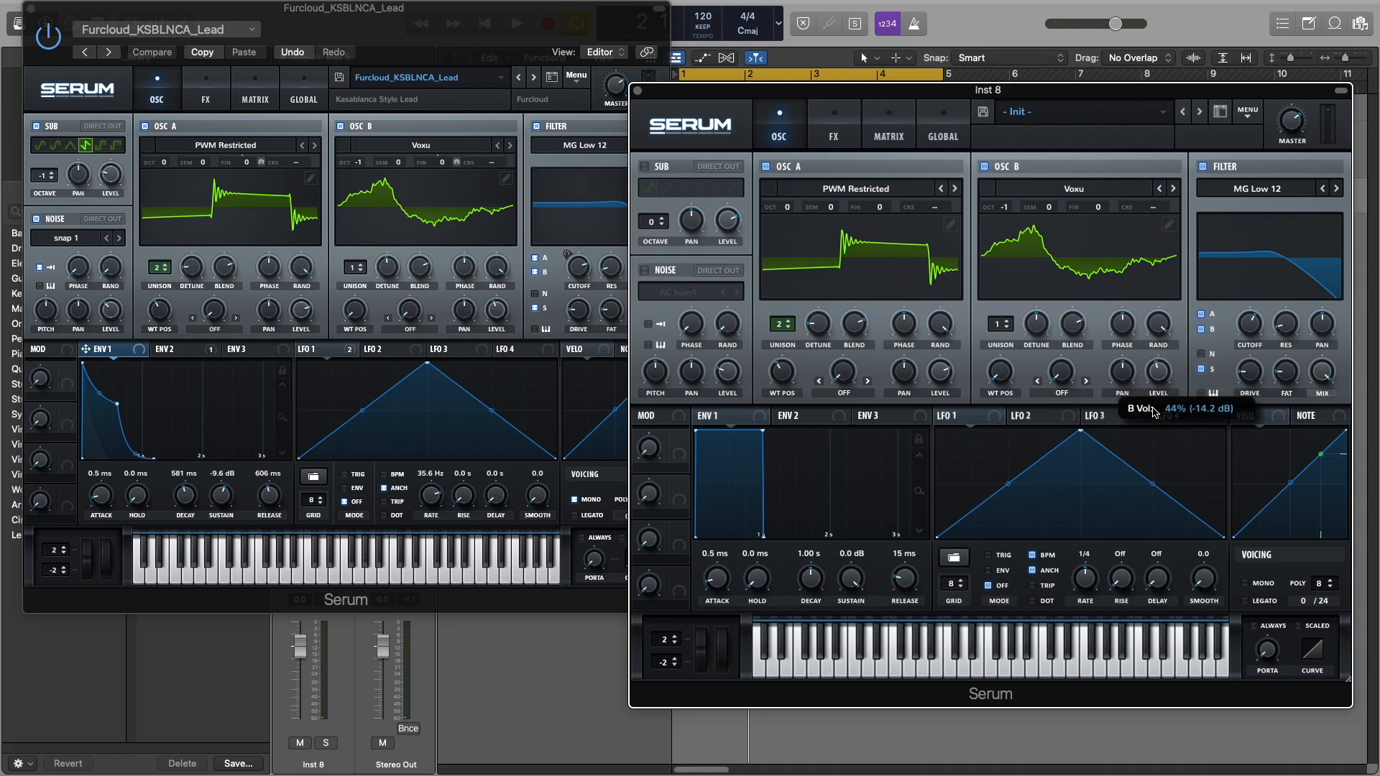
key(space)
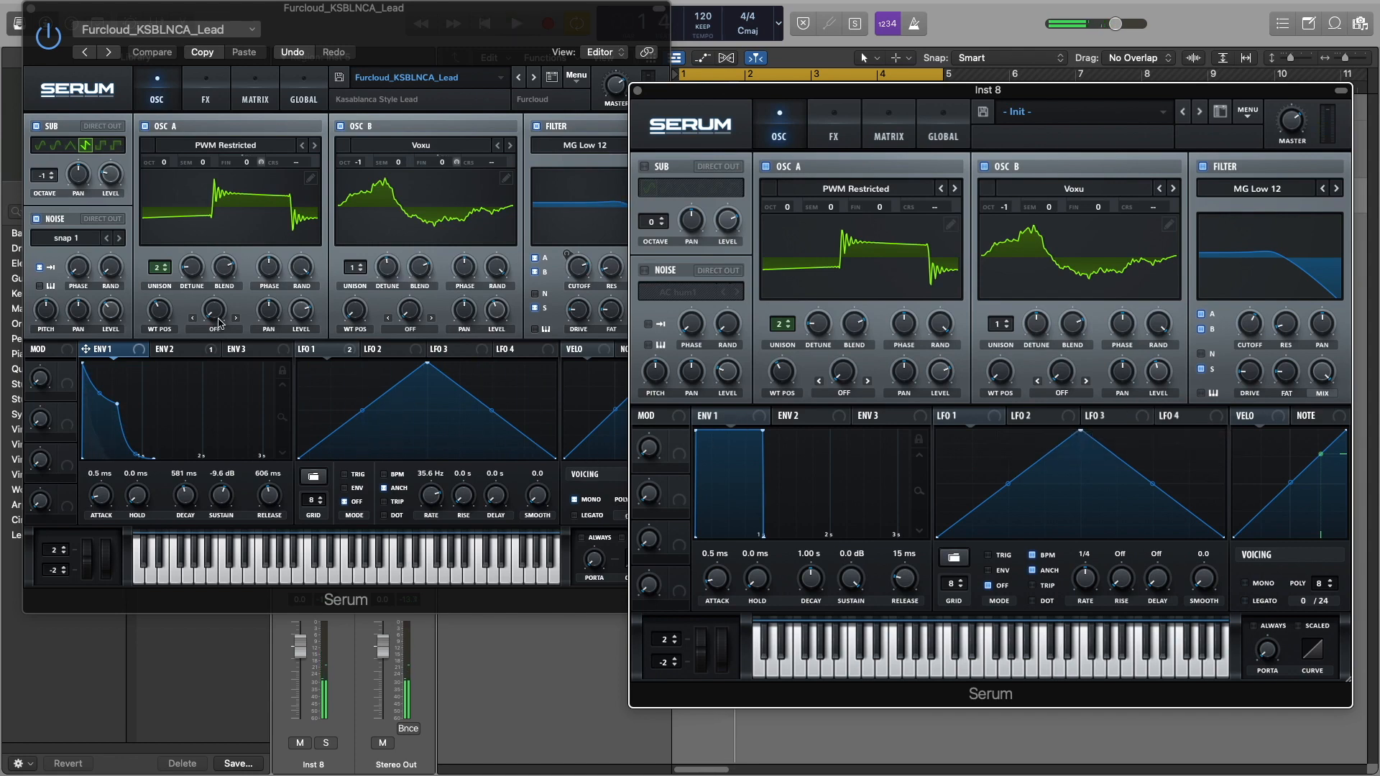
Step: Enable the Sub oscillator with a saw waveform, octave -1 and level 24%, and audition it
click(645, 167)
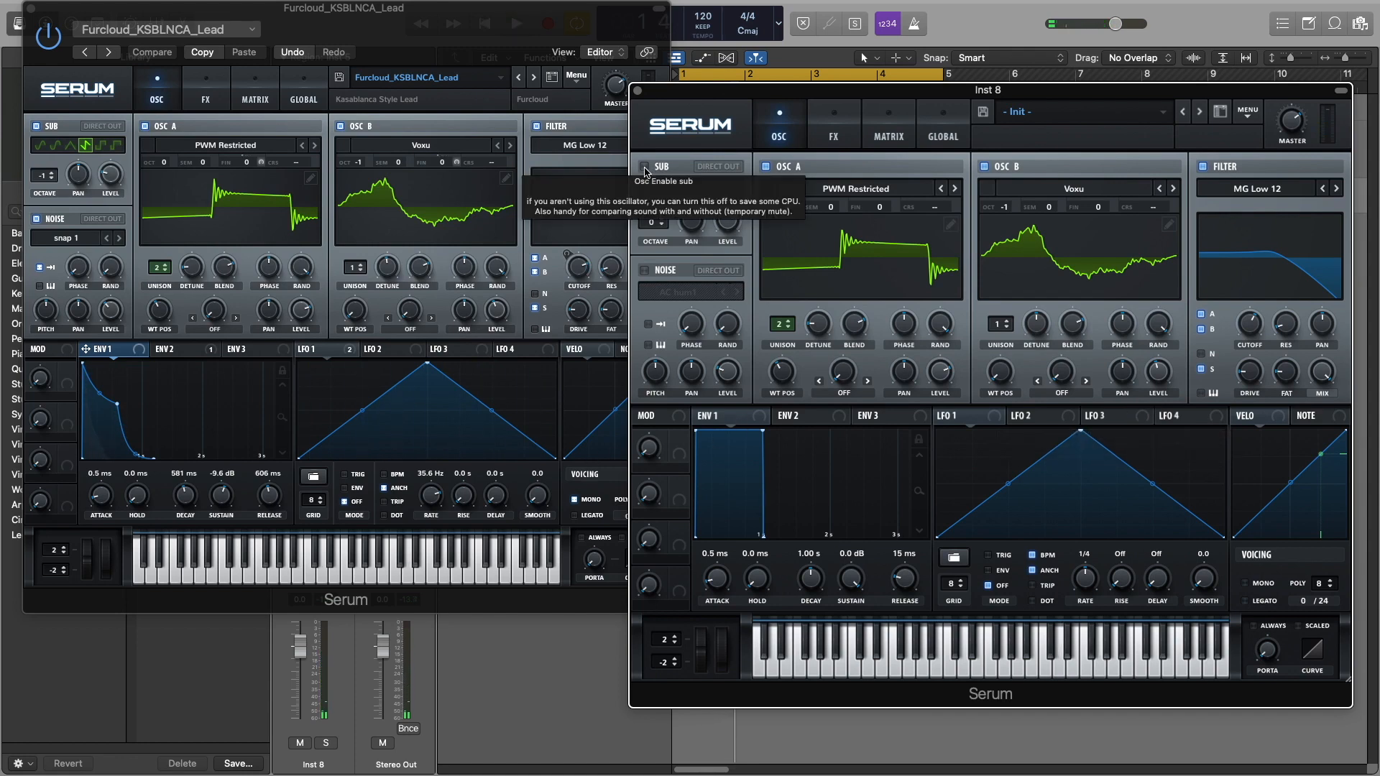
click(701, 190)
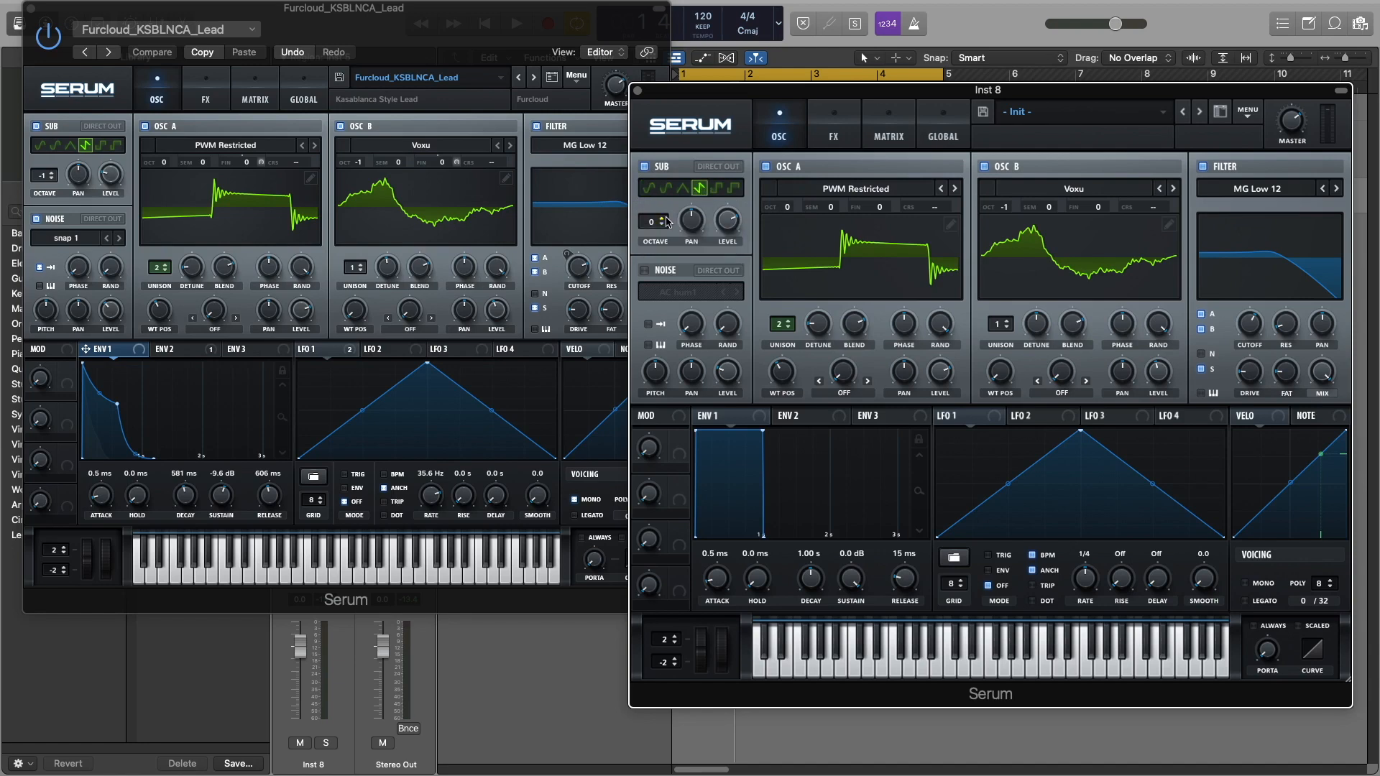
click(654, 227)
mouse_move(733, 219)
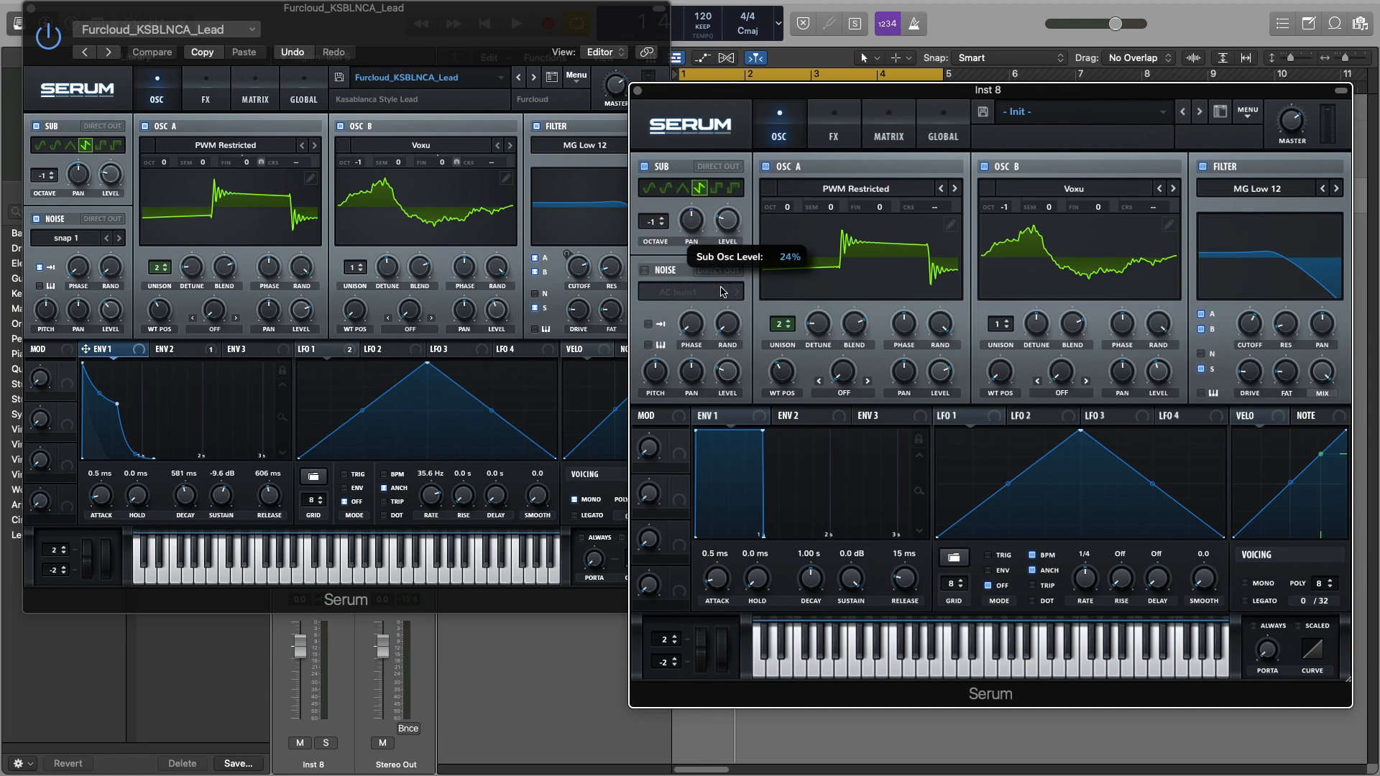
key(space)
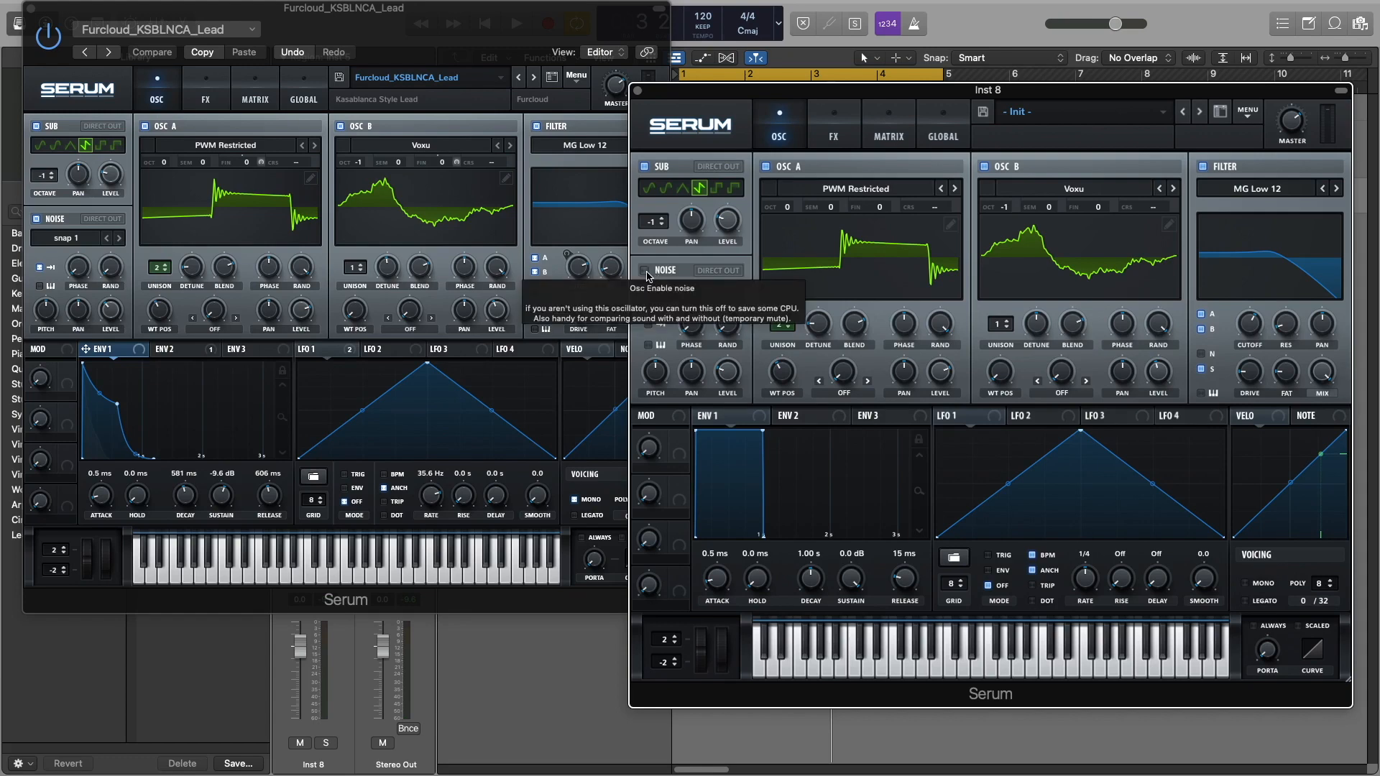
Step: Enable the Noise oscillator with the Attacks_Misc sample snap 1 and set its level to 38%
click(644, 272)
click(669, 294)
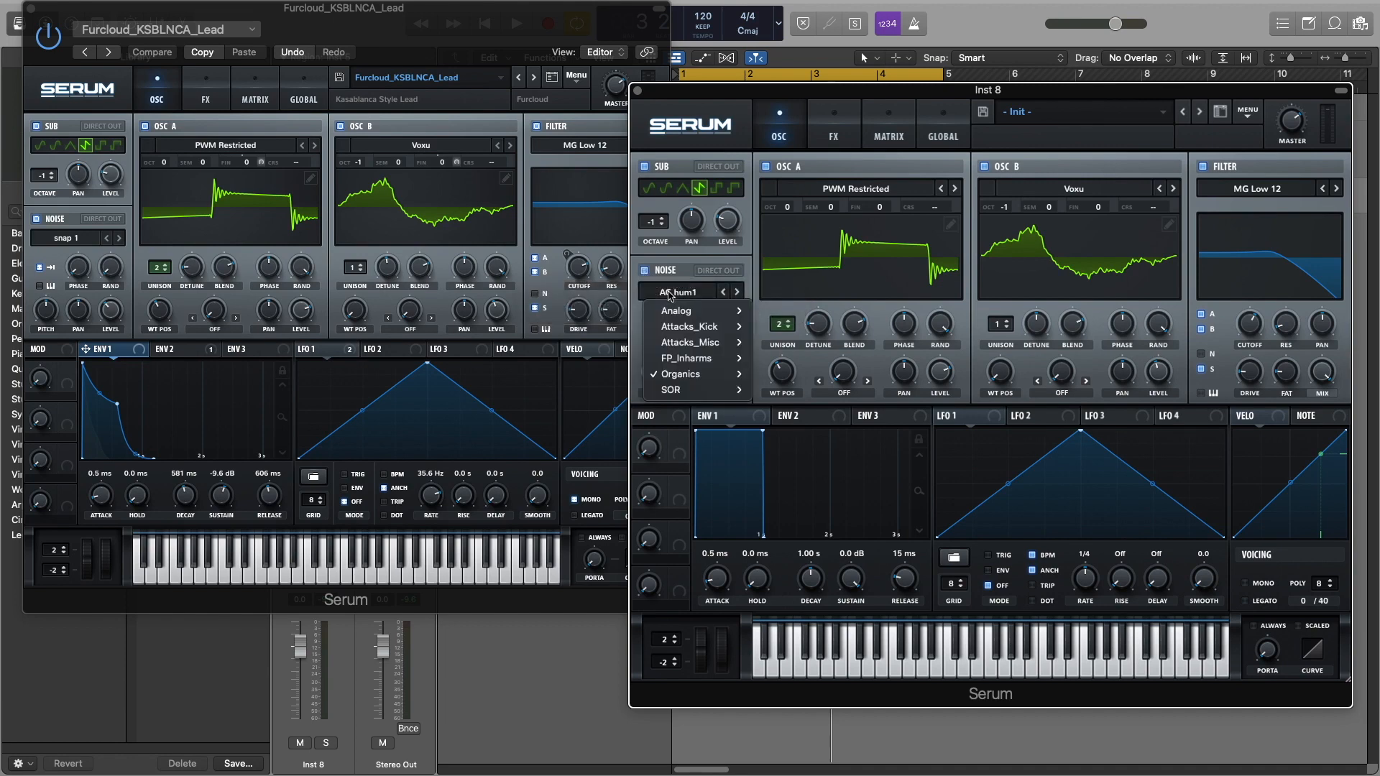
mouse_move(681, 343)
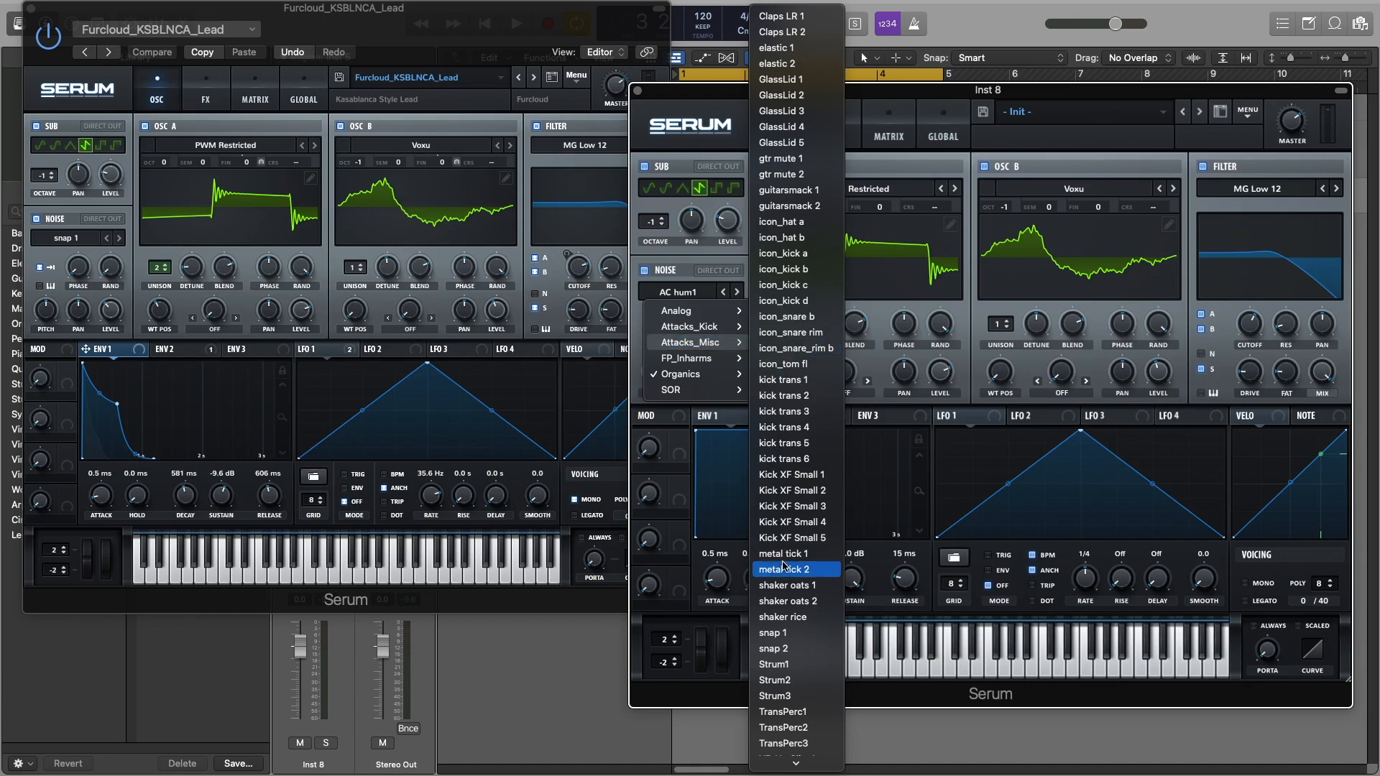
click(785, 632)
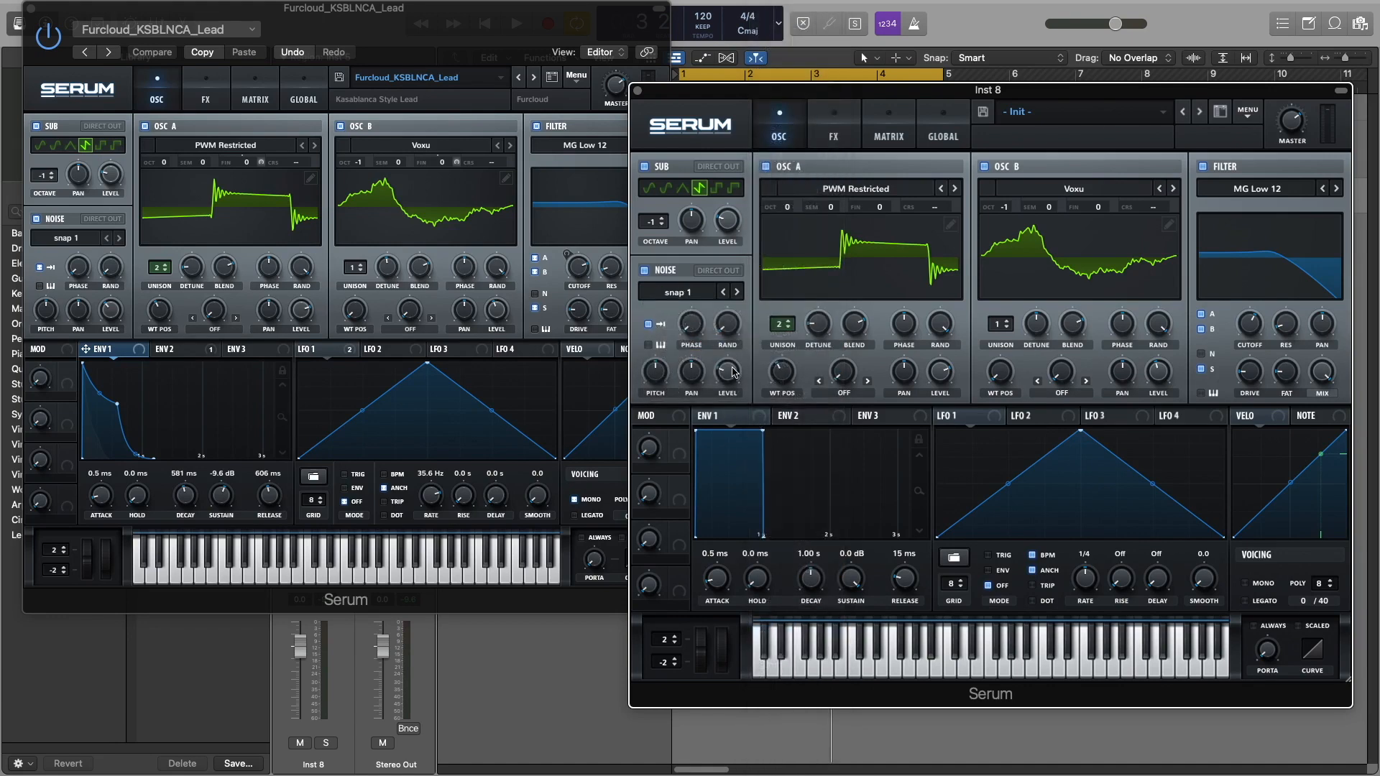
mouse_move(735, 374)
drag(734, 370, 737, 354)
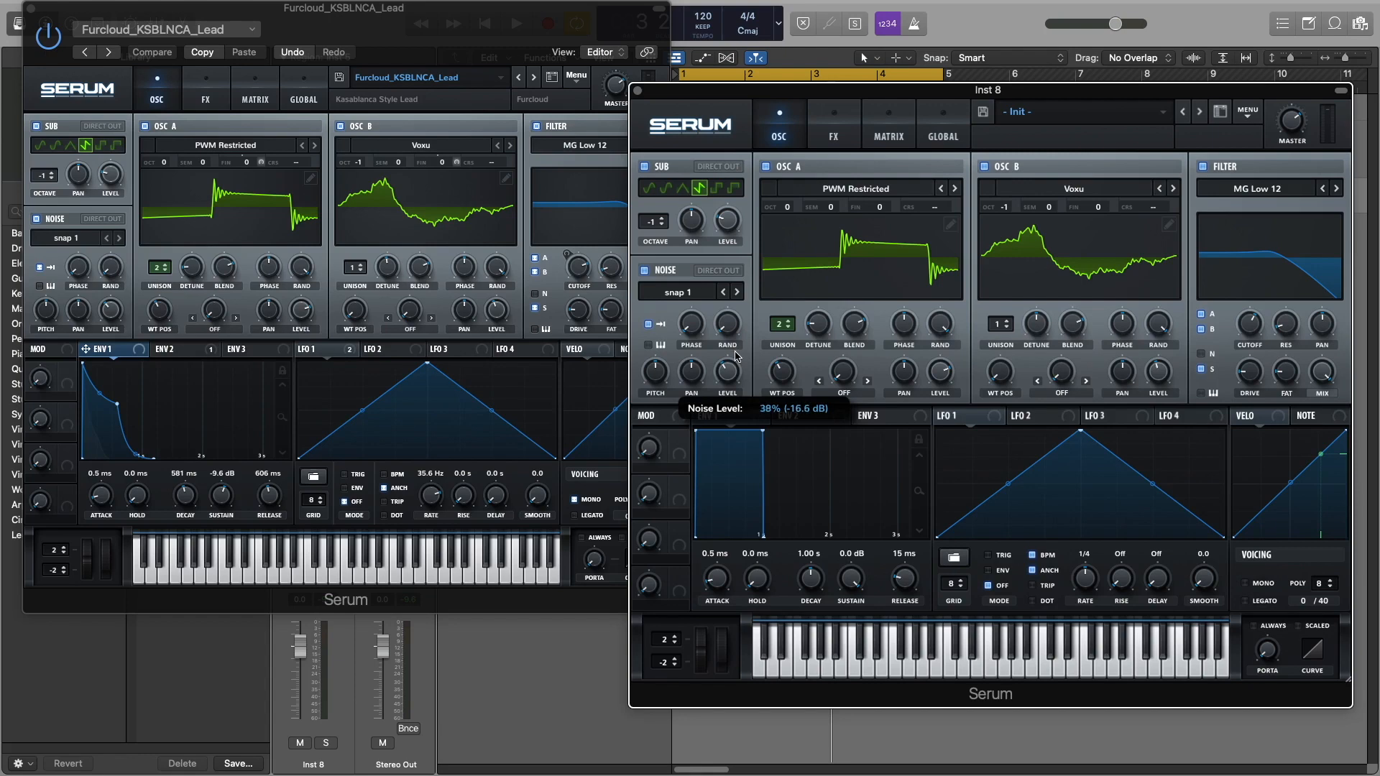
Step: Audition the MG Low 12 filter at different cutoffs and set the cutoff to about 1092 Hz
drag(1247, 325, 1248, 296)
key(space)
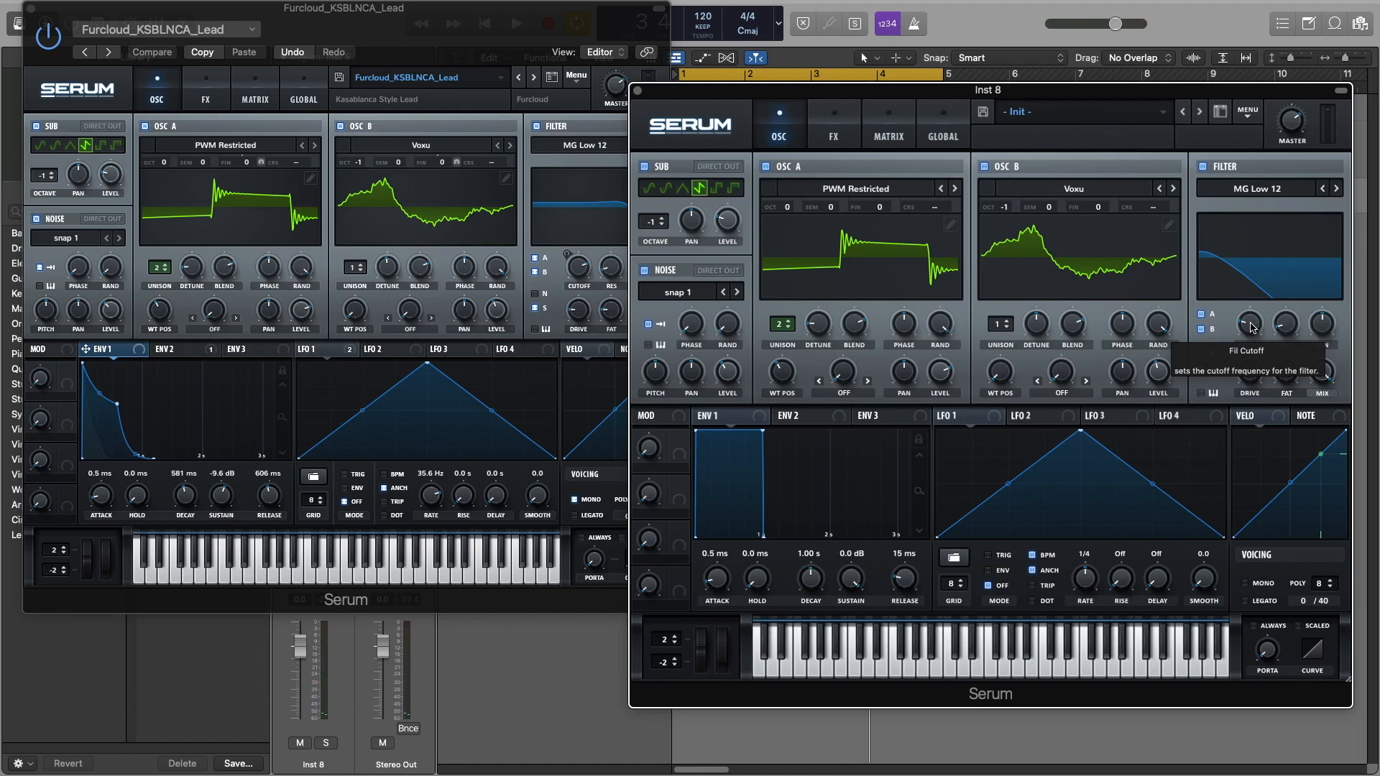
drag(1252, 326, 1263, 271)
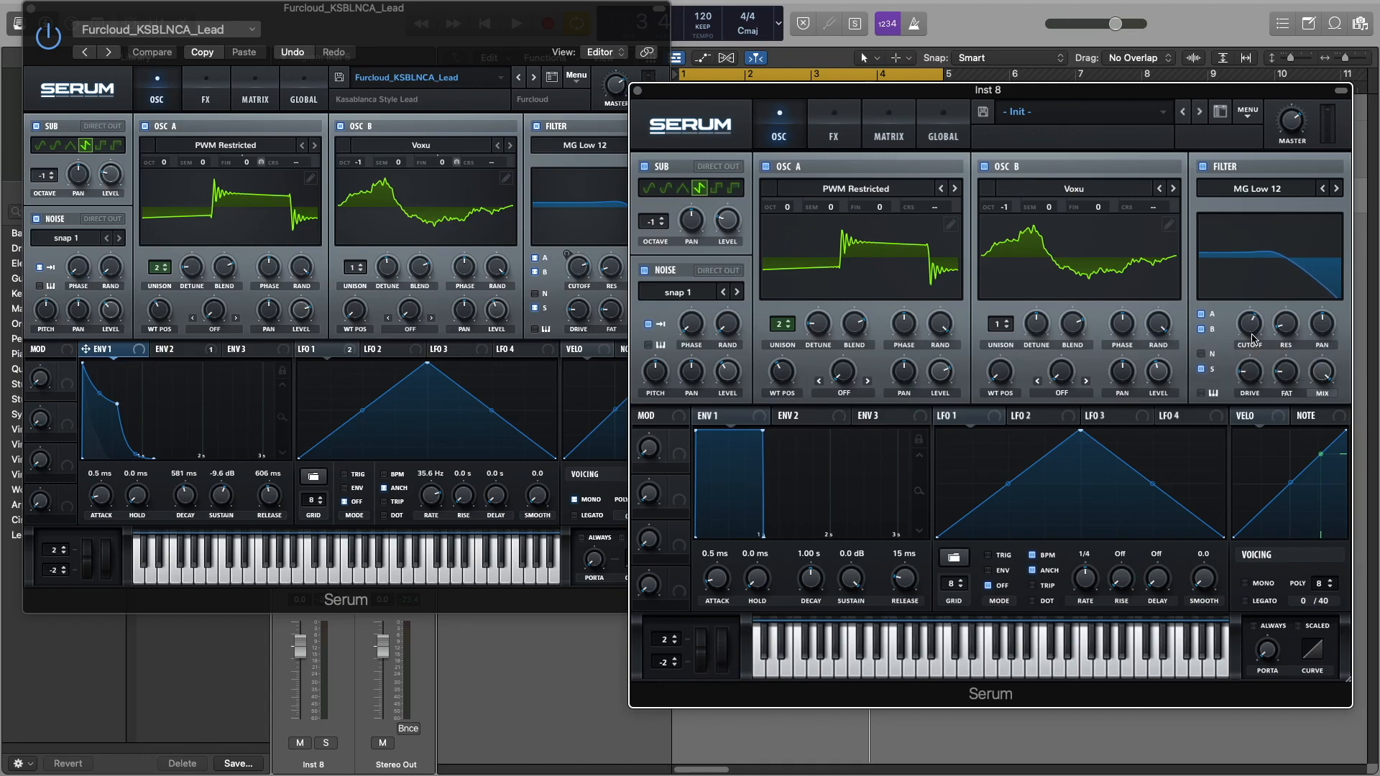
key(space)
mouse_move(1251, 336)
drag(1252, 336, 1255, 335)
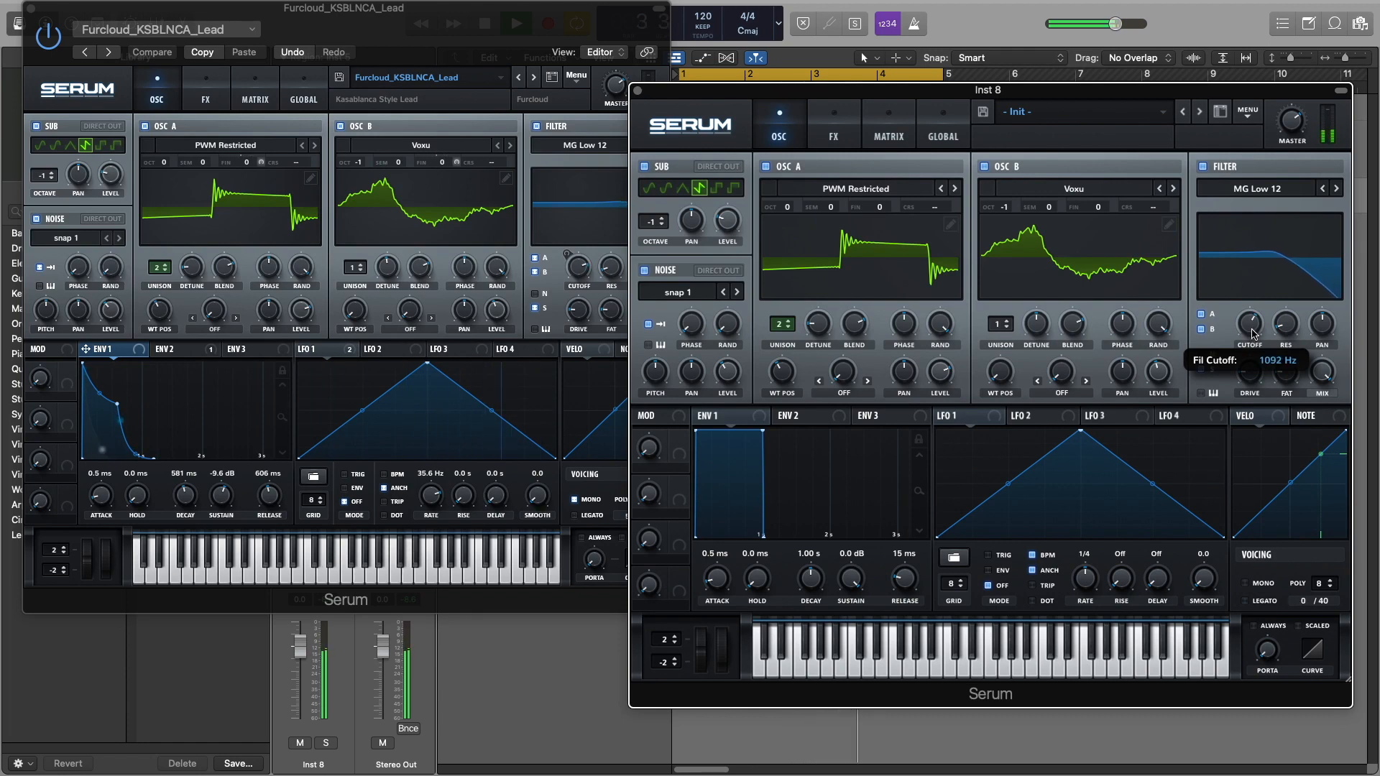
key(space)
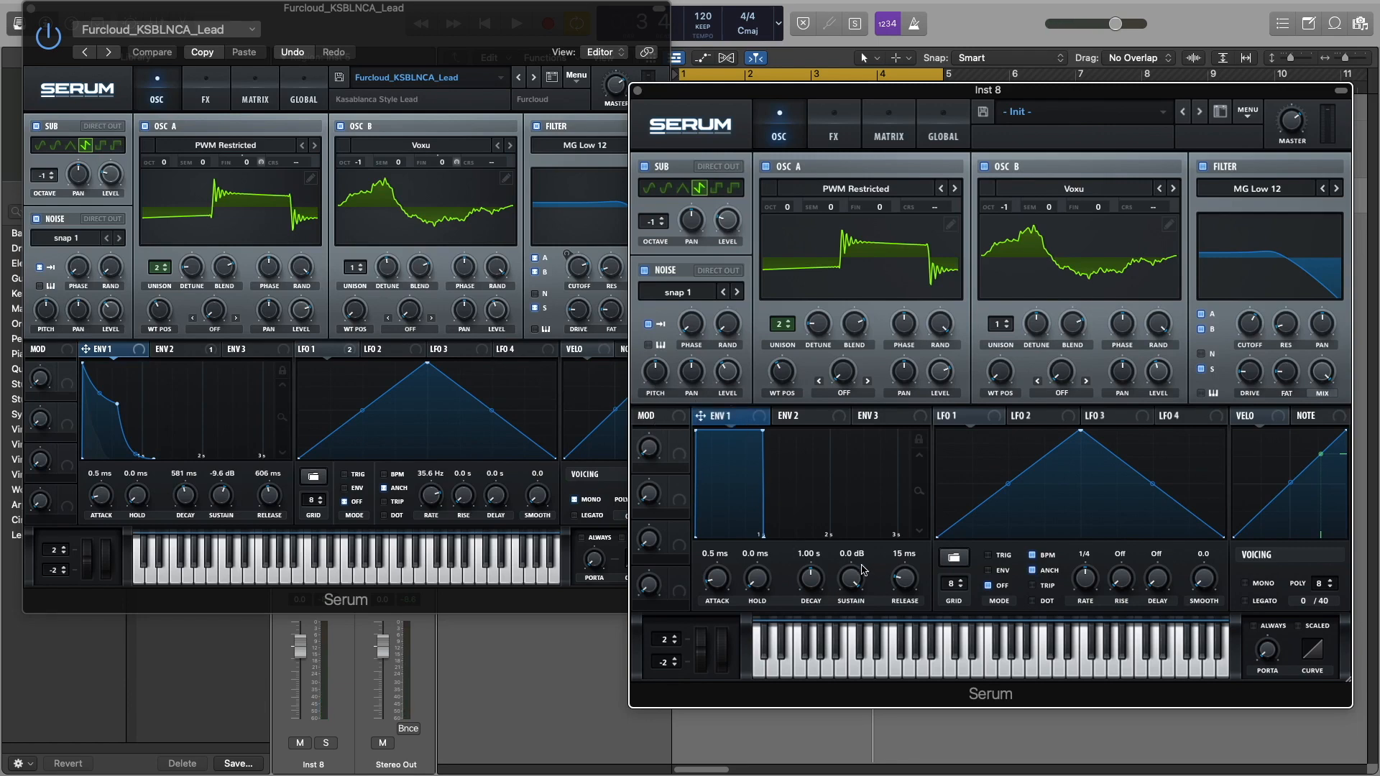
Step: Set ENV 1 to decay 576 ms, sustain -9.5 dB and release 610 ms while auditioning
drag(825, 585, 815, 592)
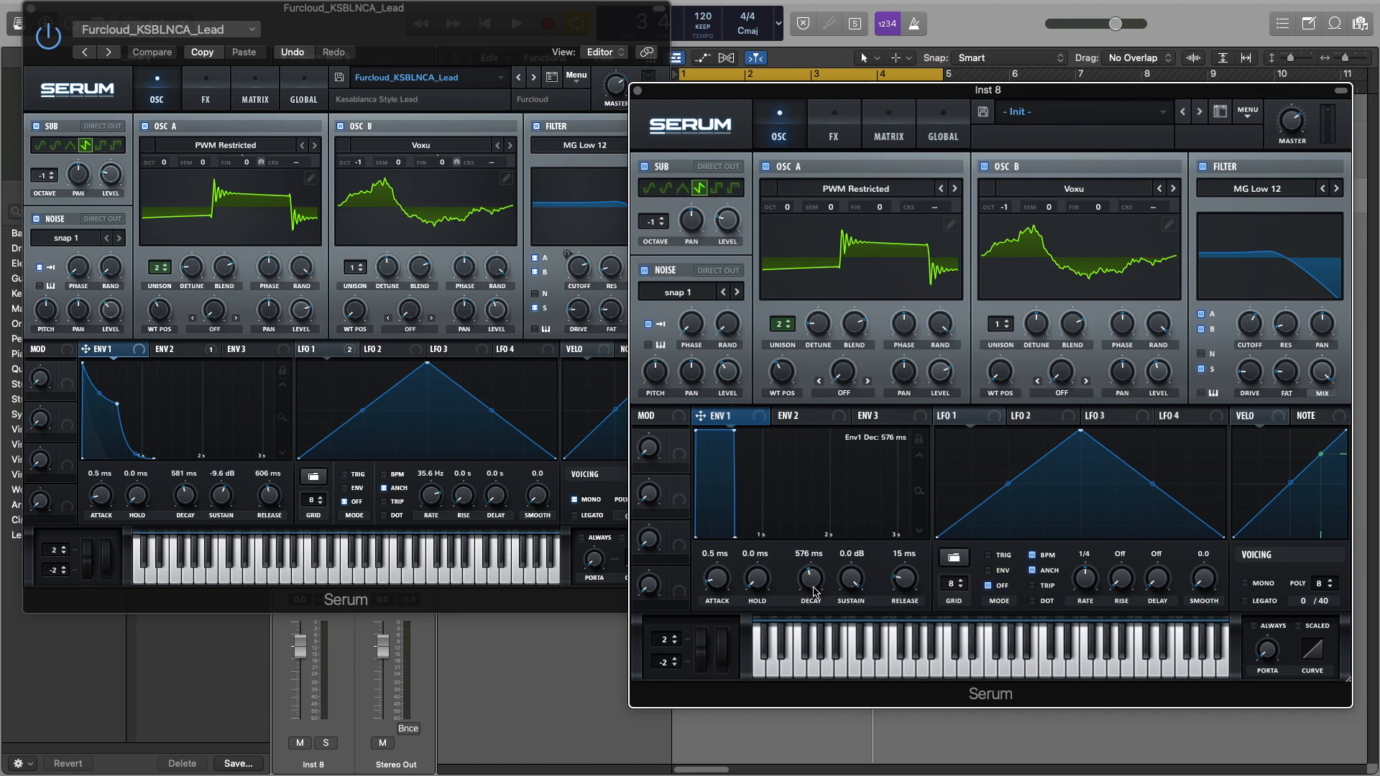
key(space)
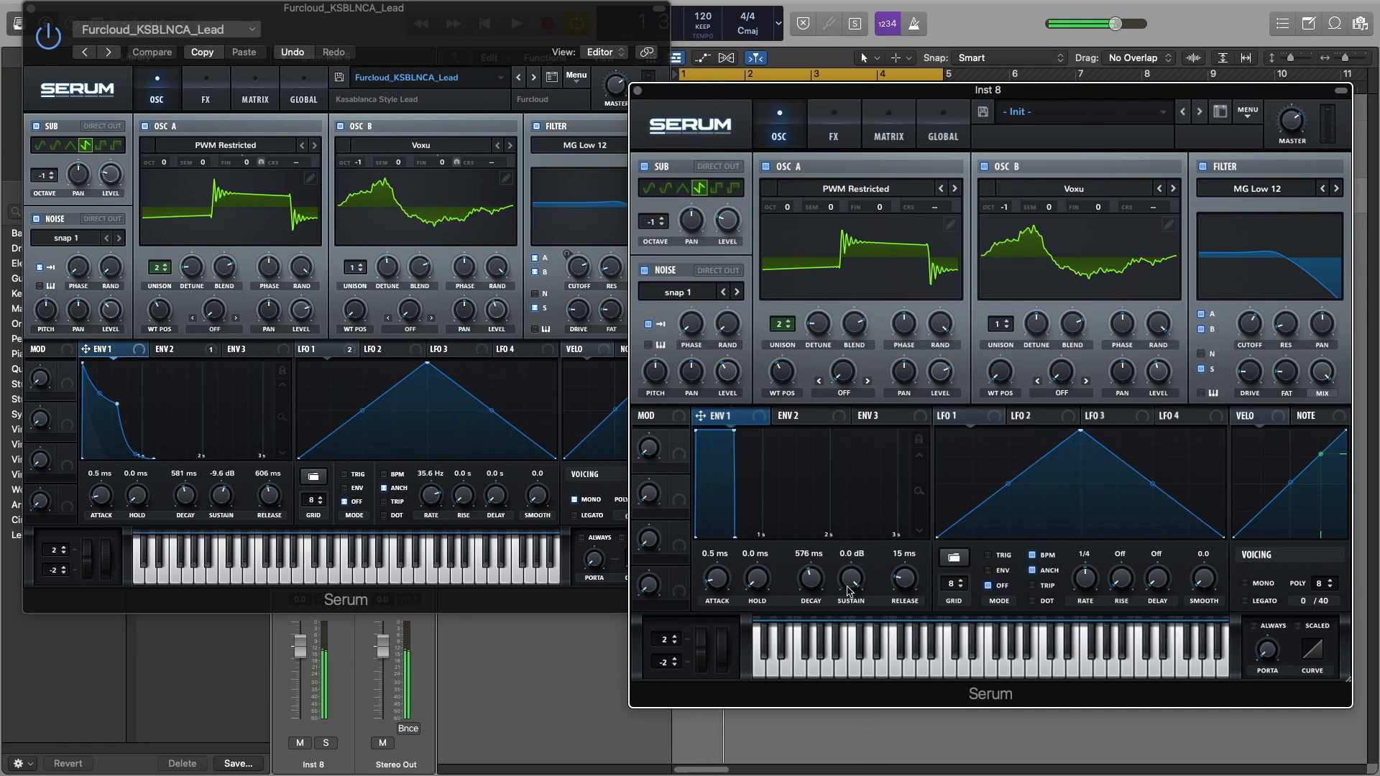
drag(856, 581, 847, 634)
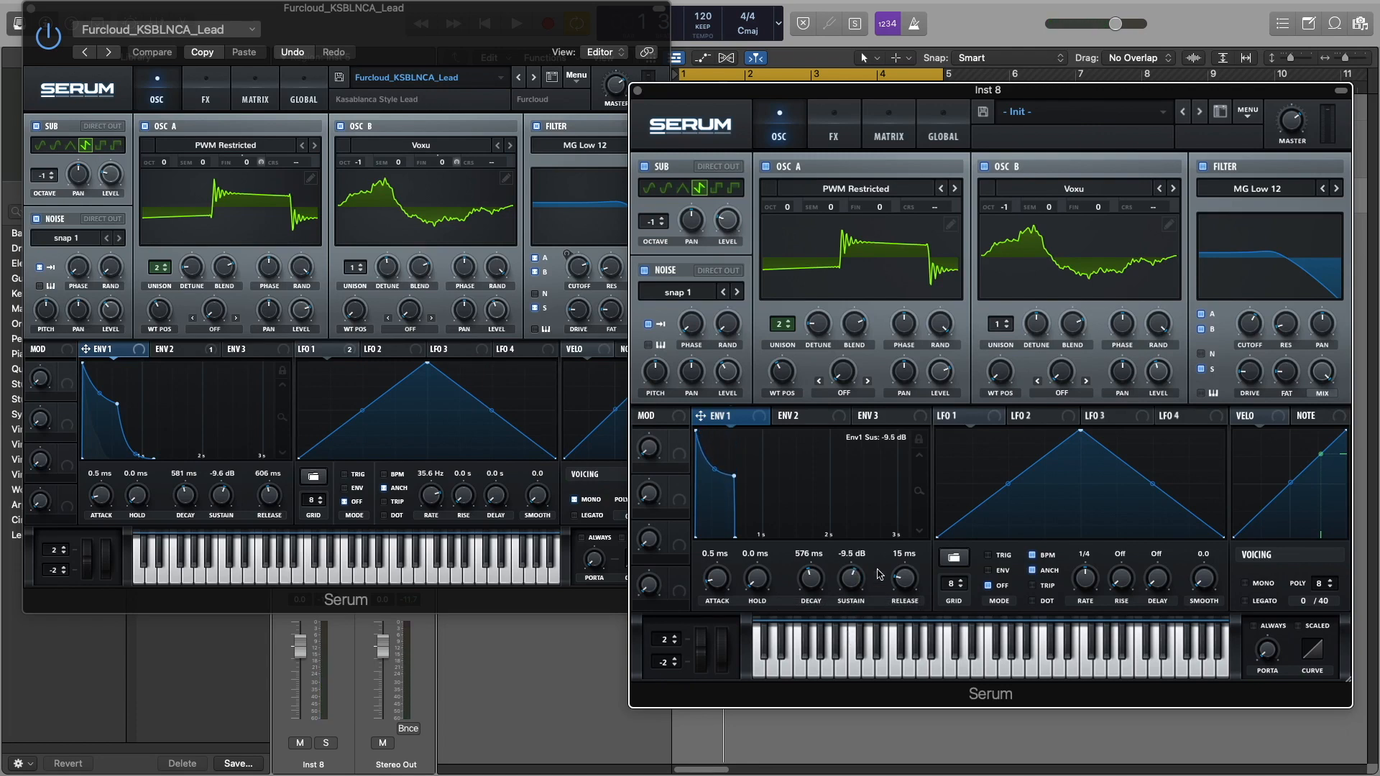
drag(891, 581, 903, 557)
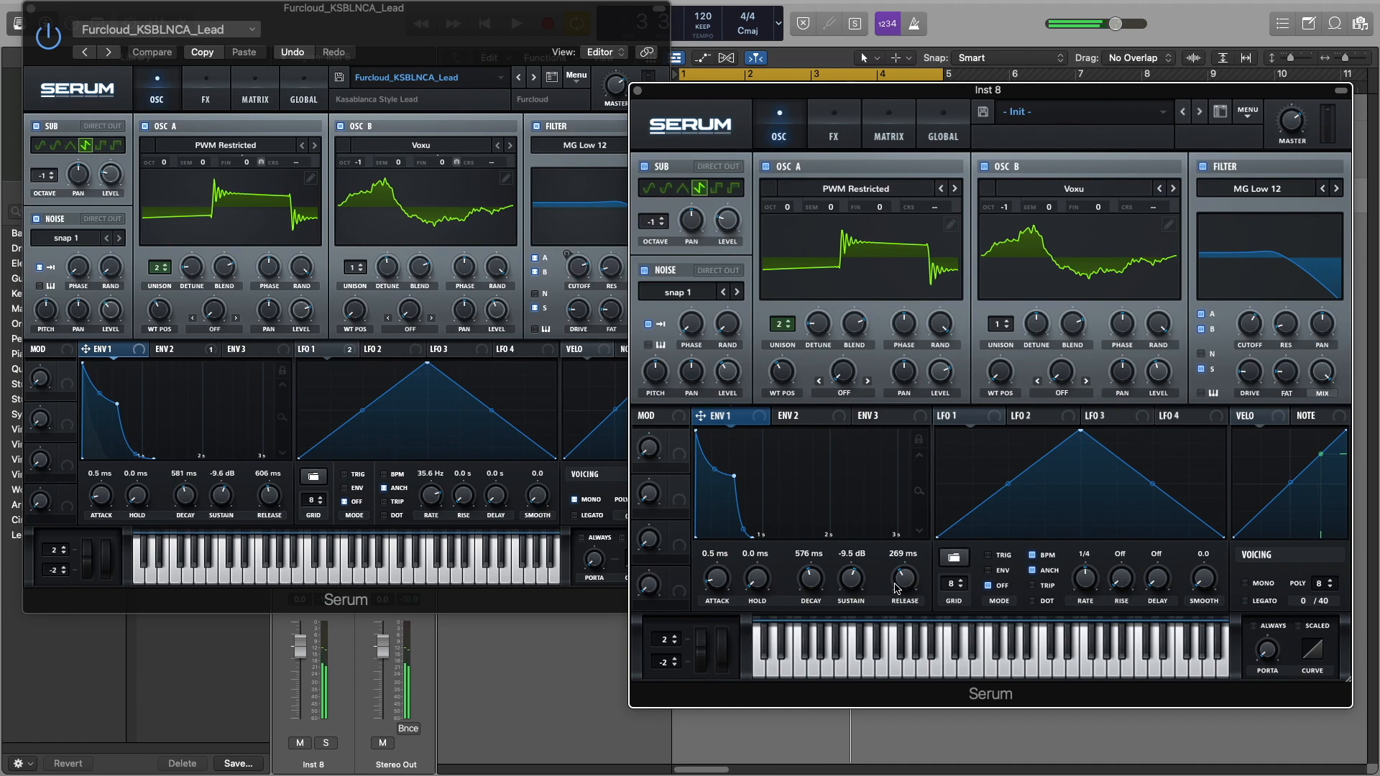
drag(908, 581, 909, 575)
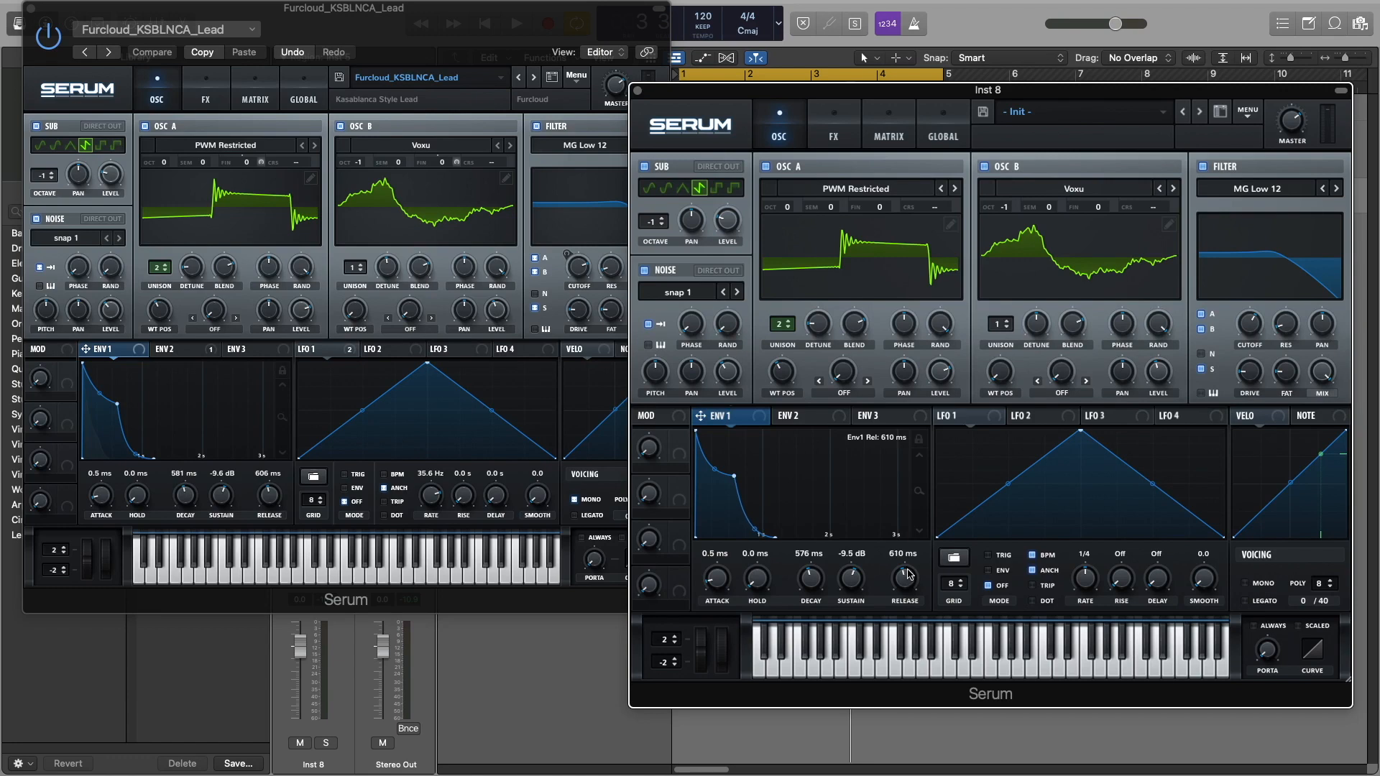
drag(910, 575, 910, 575)
key(space)
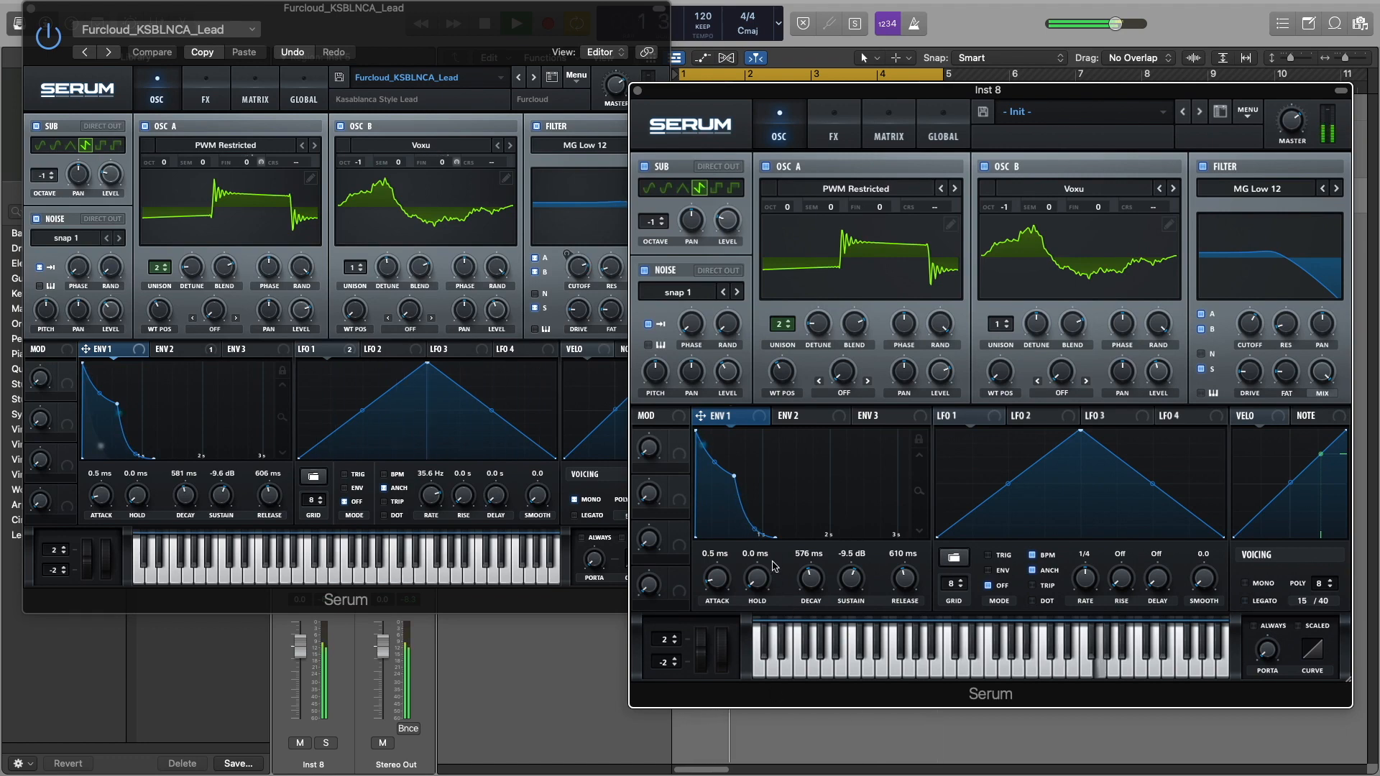
Step: Assign ENV 2 to the filter cutoff with amount 28, checking ENV 2 in the reference preset, and audition it
click(792, 422)
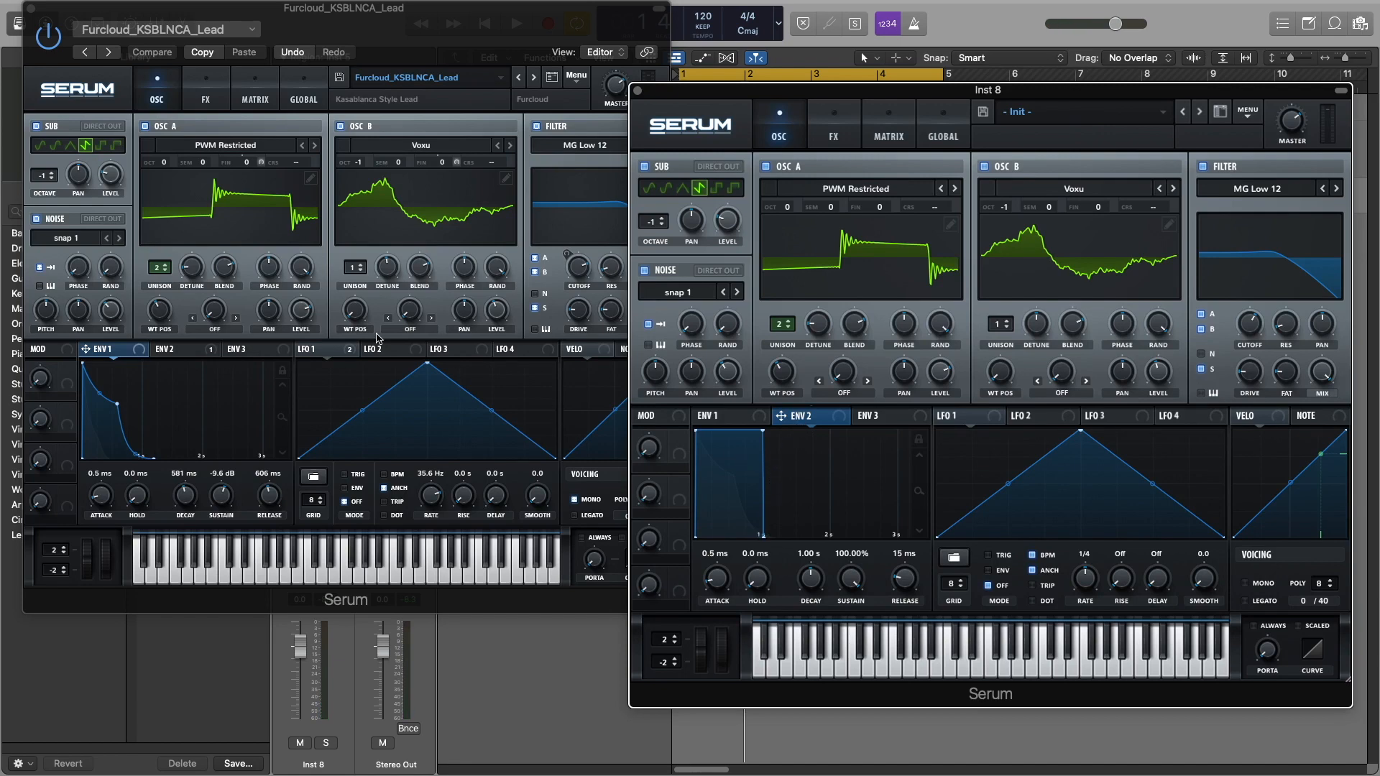
click(205, 351)
drag(840, 419, 1248, 323)
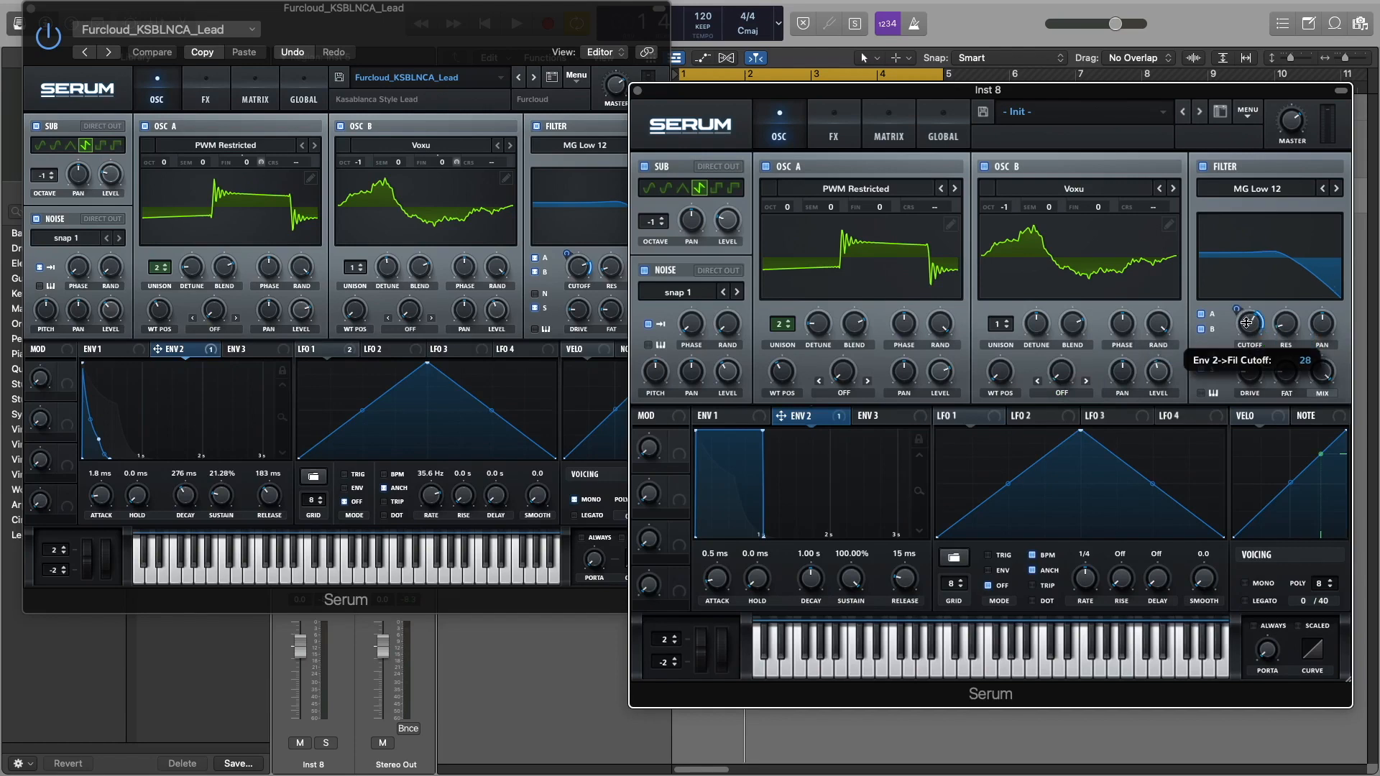
key(space)
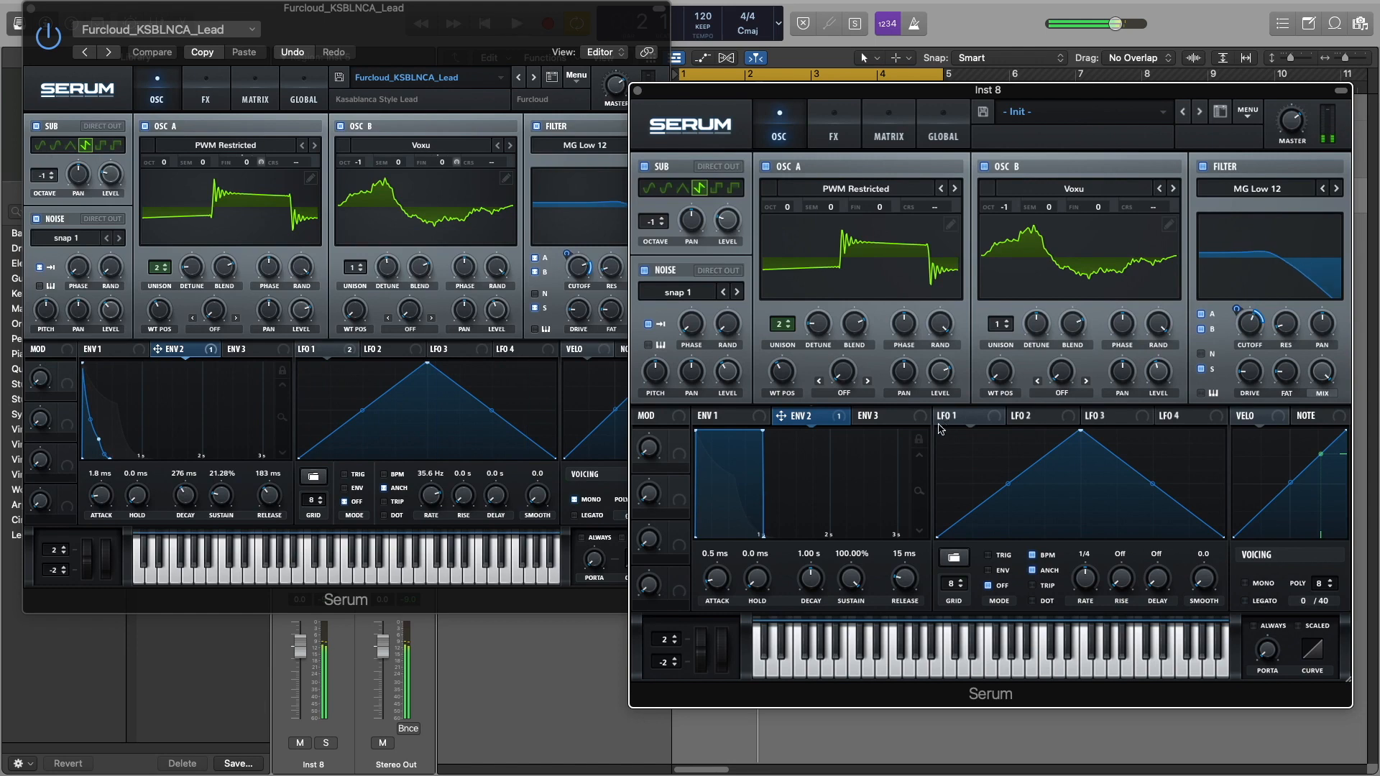
Step: Set ENV 2 to attack 1.9 ms, decay 270 ms, sustain 21.74% and release 182 ms while auditioning
drag(718, 581, 719, 578)
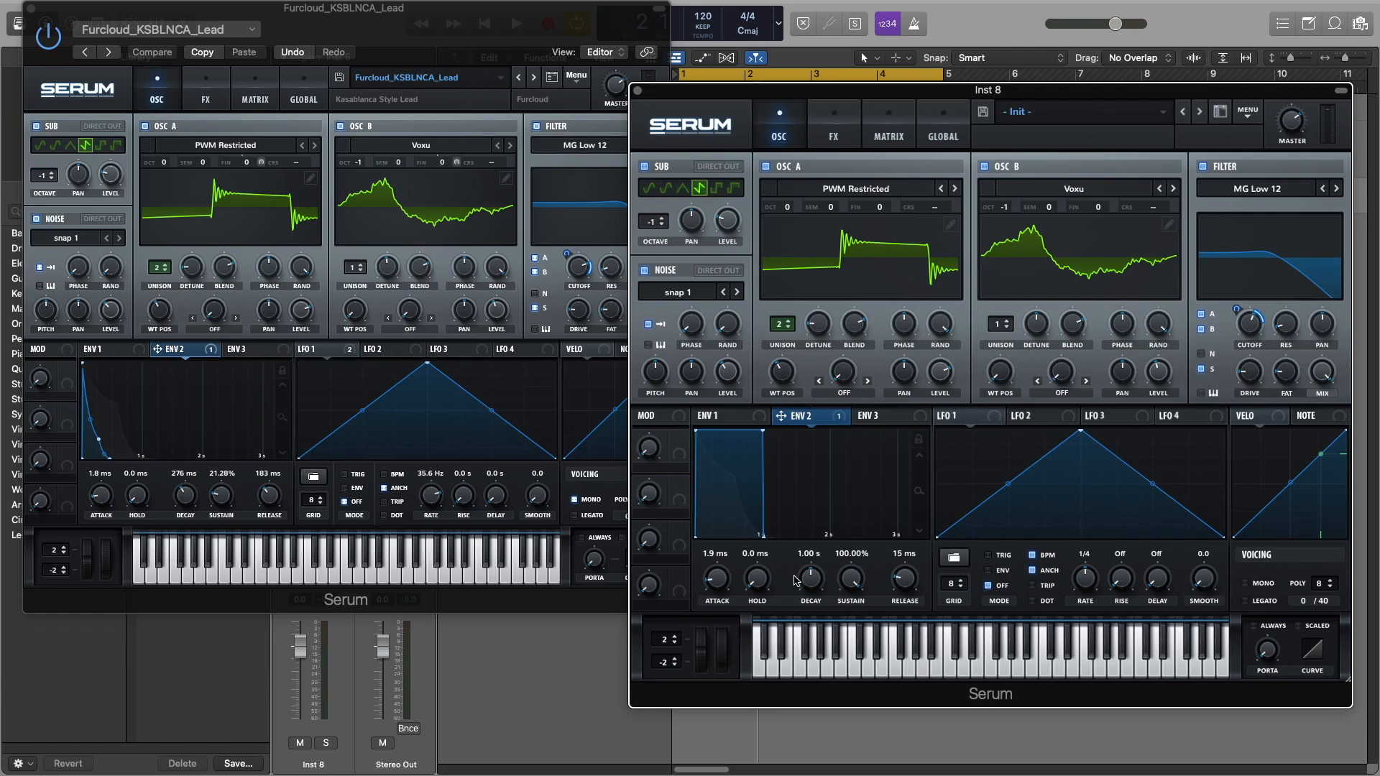
drag(804, 579, 801, 595)
key(space)
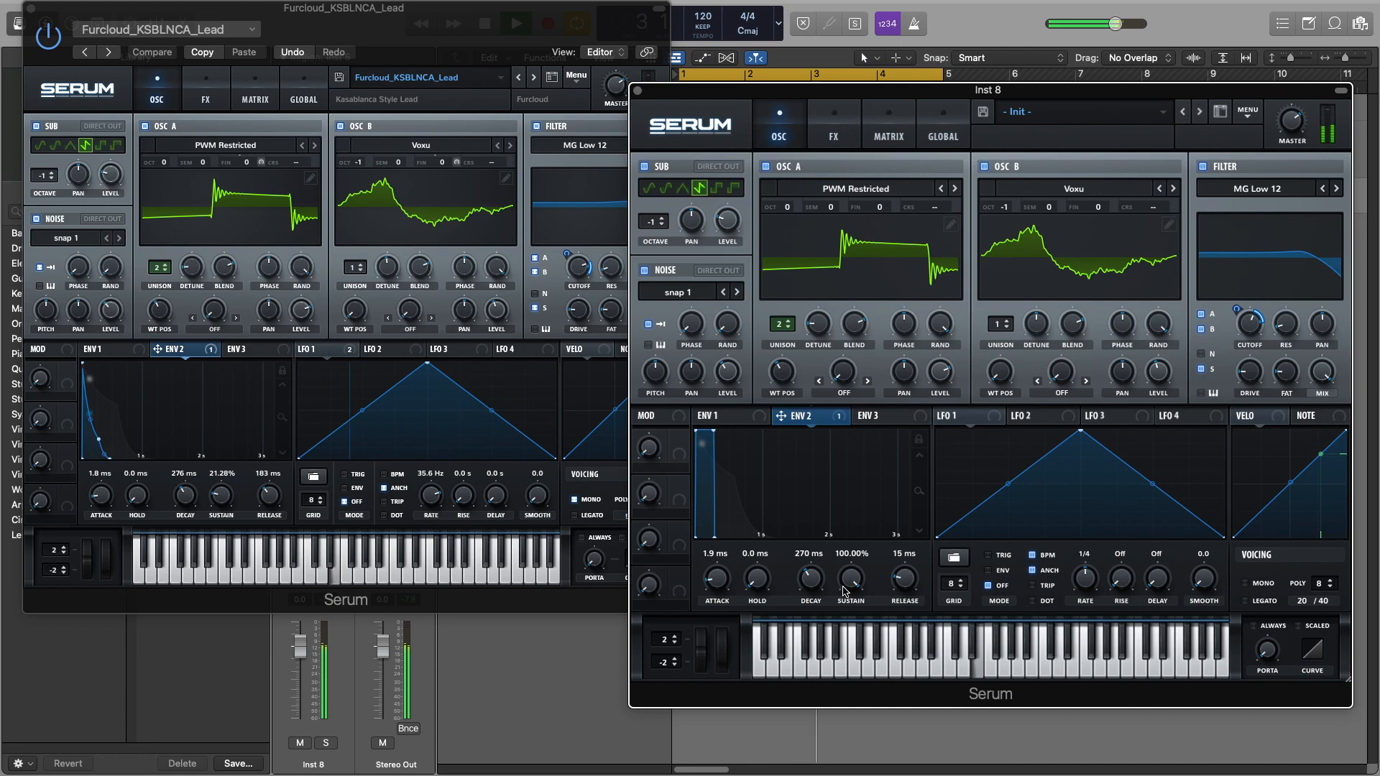
drag(846, 591, 839, 701)
drag(909, 583, 907, 567)
key(space)
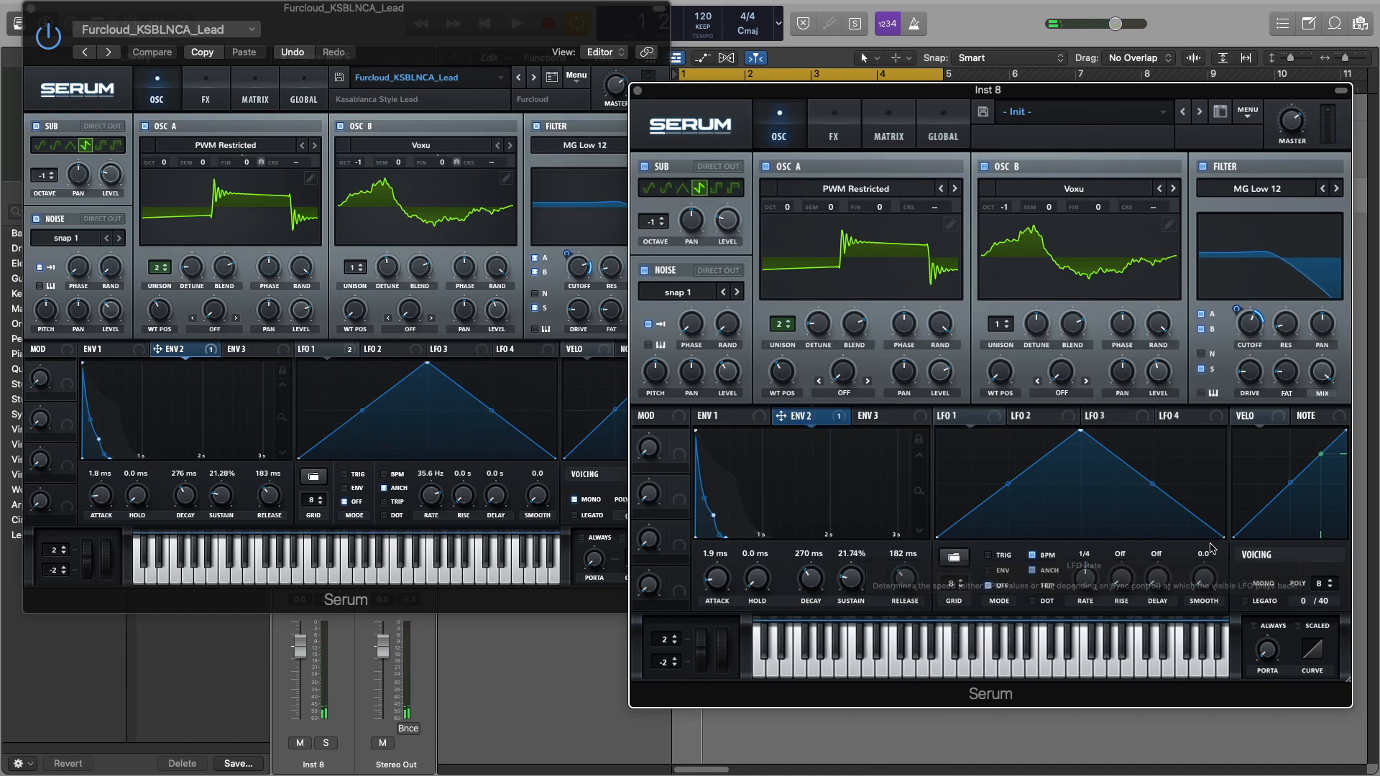
Step: Switch off BPM sync for LFO 1, set its rate to 35.5 Hz and assign it to OSC A's fine tuning at about 47
click(964, 419)
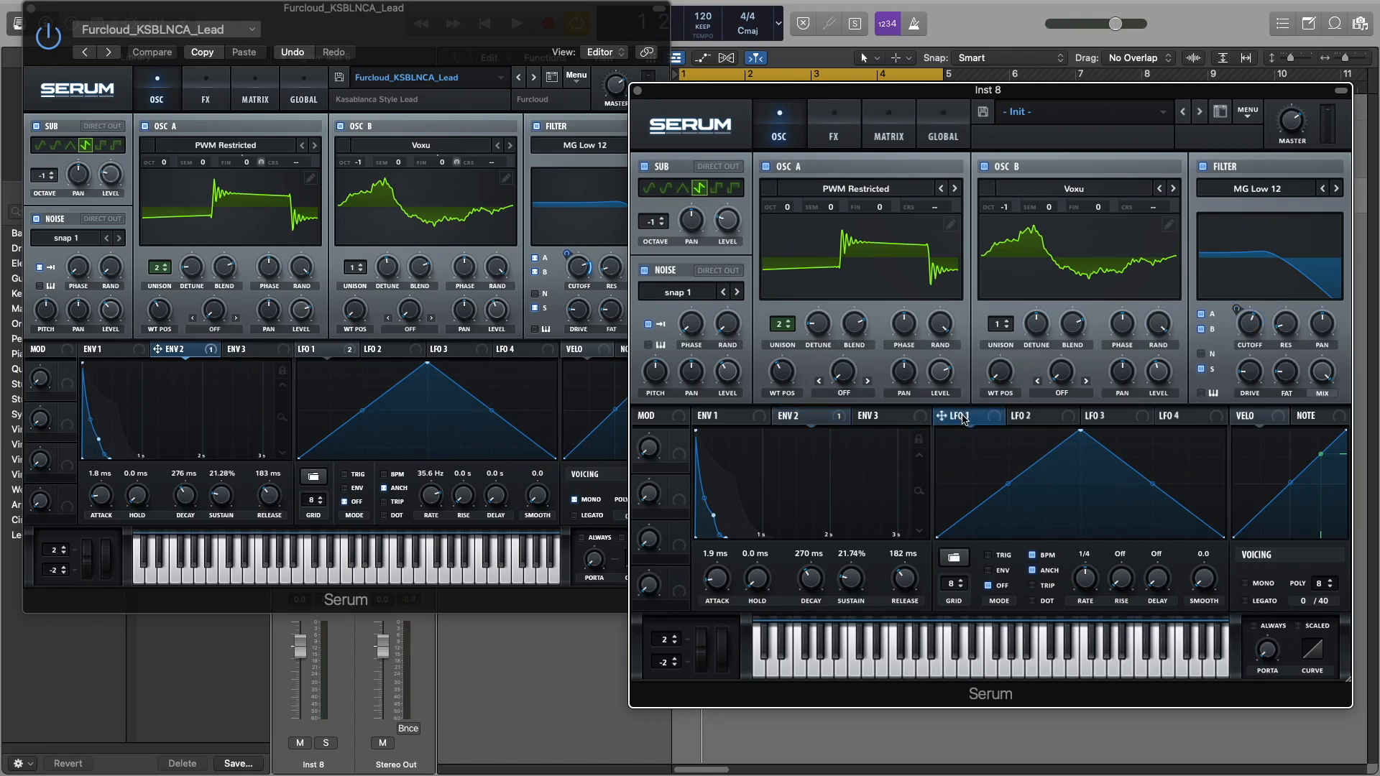
click(1033, 556)
drag(1085, 585, 1088, 576)
mouse_move(943, 420)
mouse_down()
mouse_move(946, 369)
mouse_move(908, 275)
mouse_move(971, 423)
mouse_move(950, 434)
mouse_move(917, 277)
mouse_move(883, 210)
mouse_move(895, 207)
mouse_move(894, 239)
mouse_up()
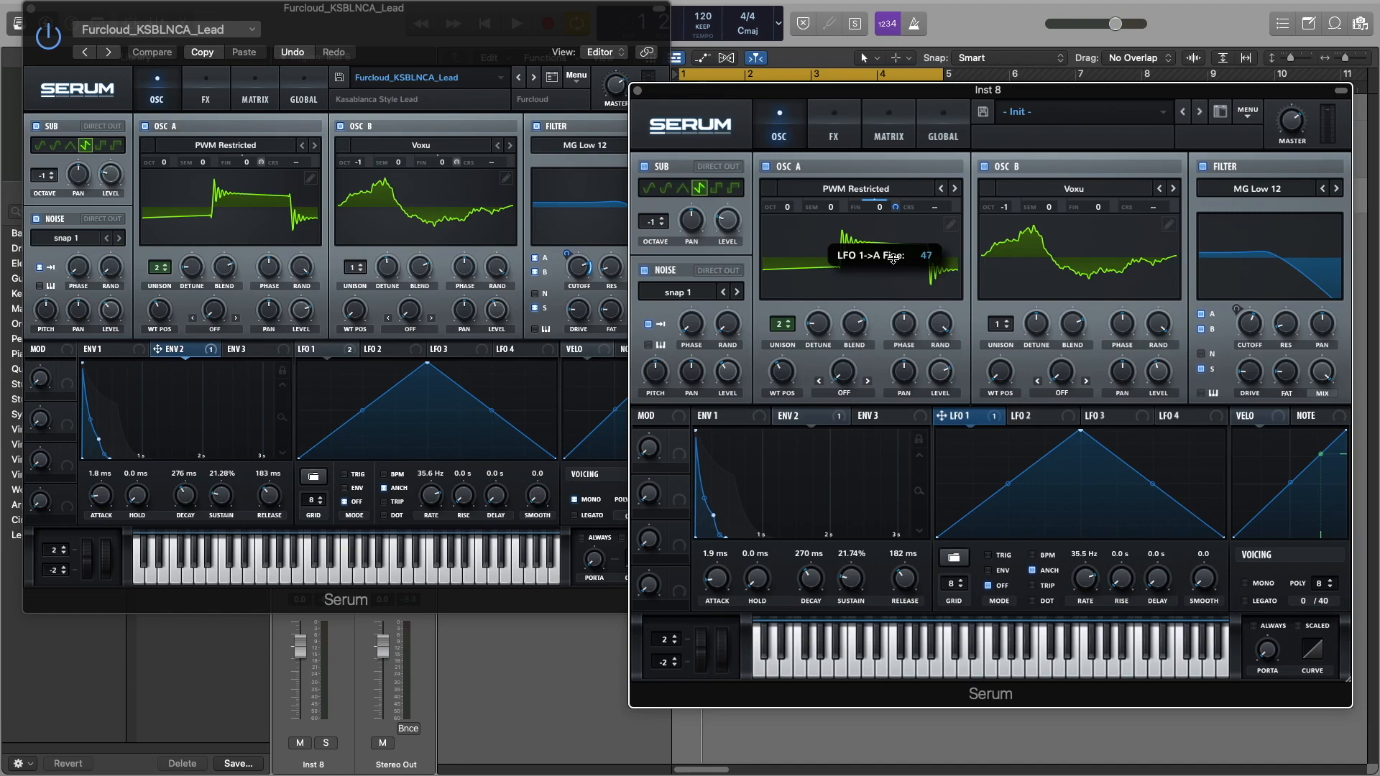
drag(893, 259, 861, 280)
Step: Check the reference preset's LFO 1 fine-tuning modulation and assign LFO 1 to OSC B's fine tuning at about 47
click(343, 353)
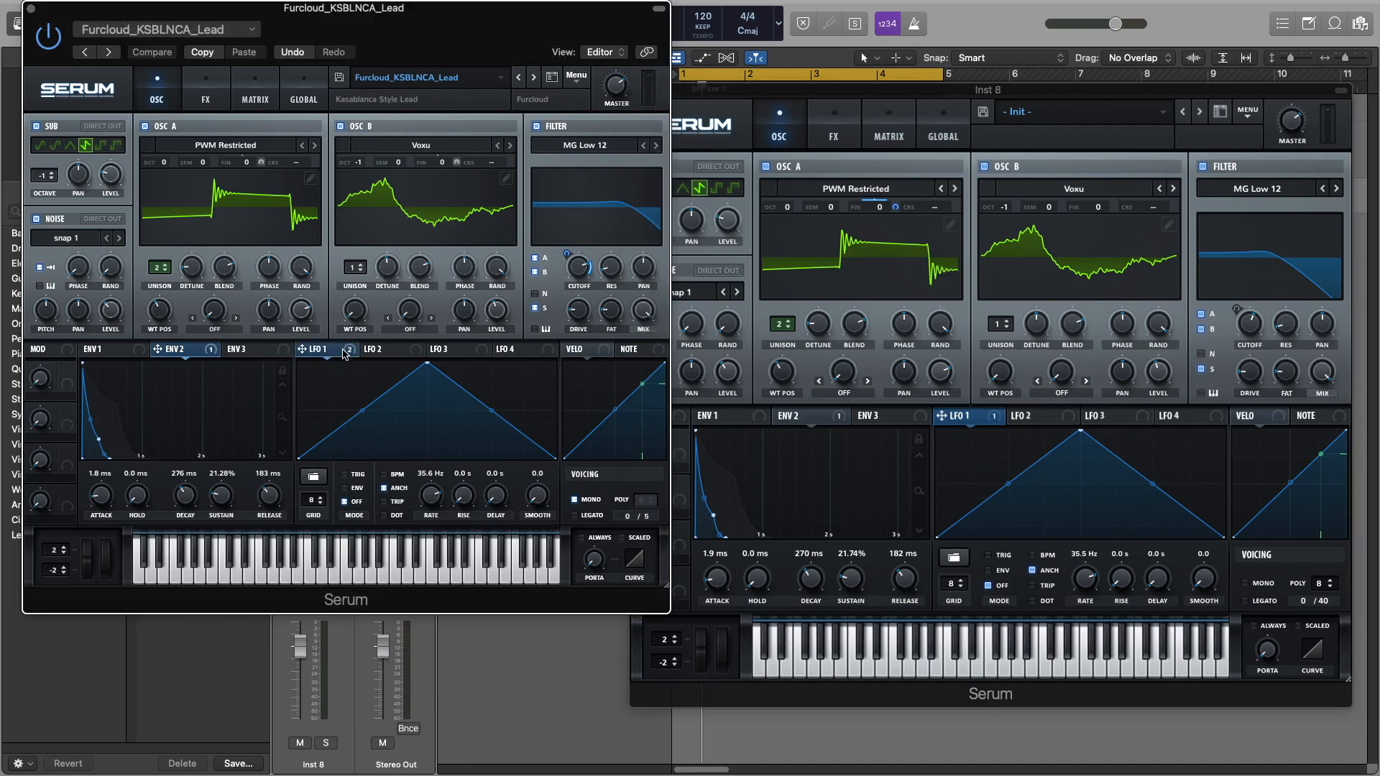
drag(263, 161, 263, 161)
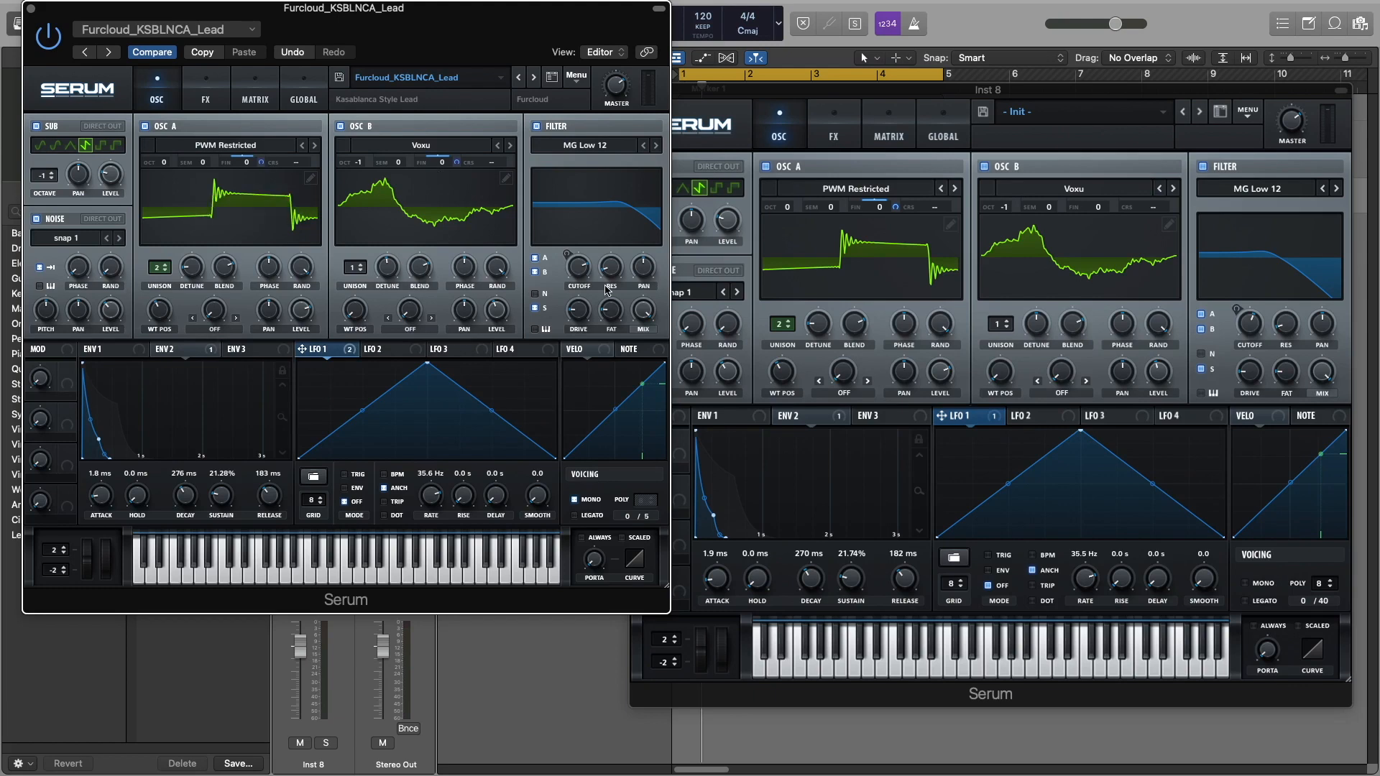
click(998, 419)
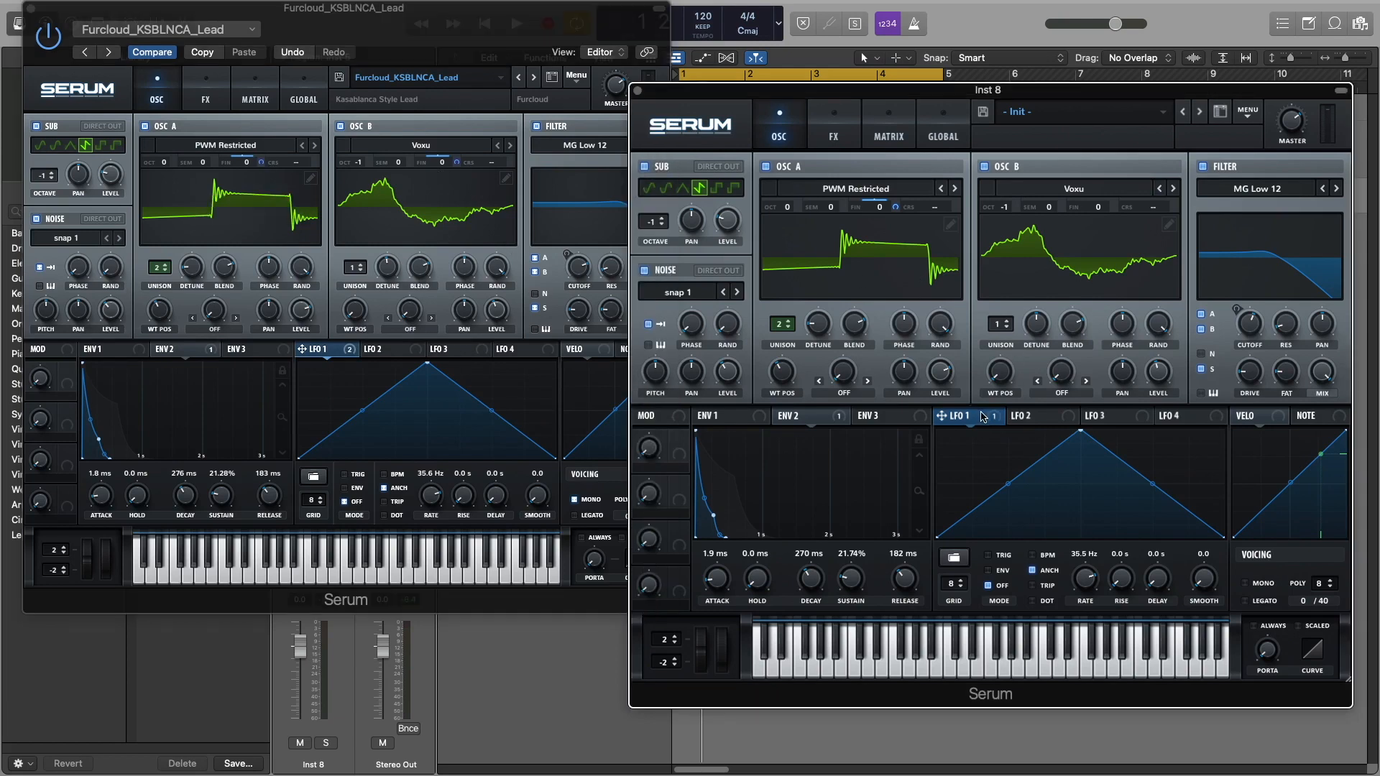
drag(970, 422, 1111, 242)
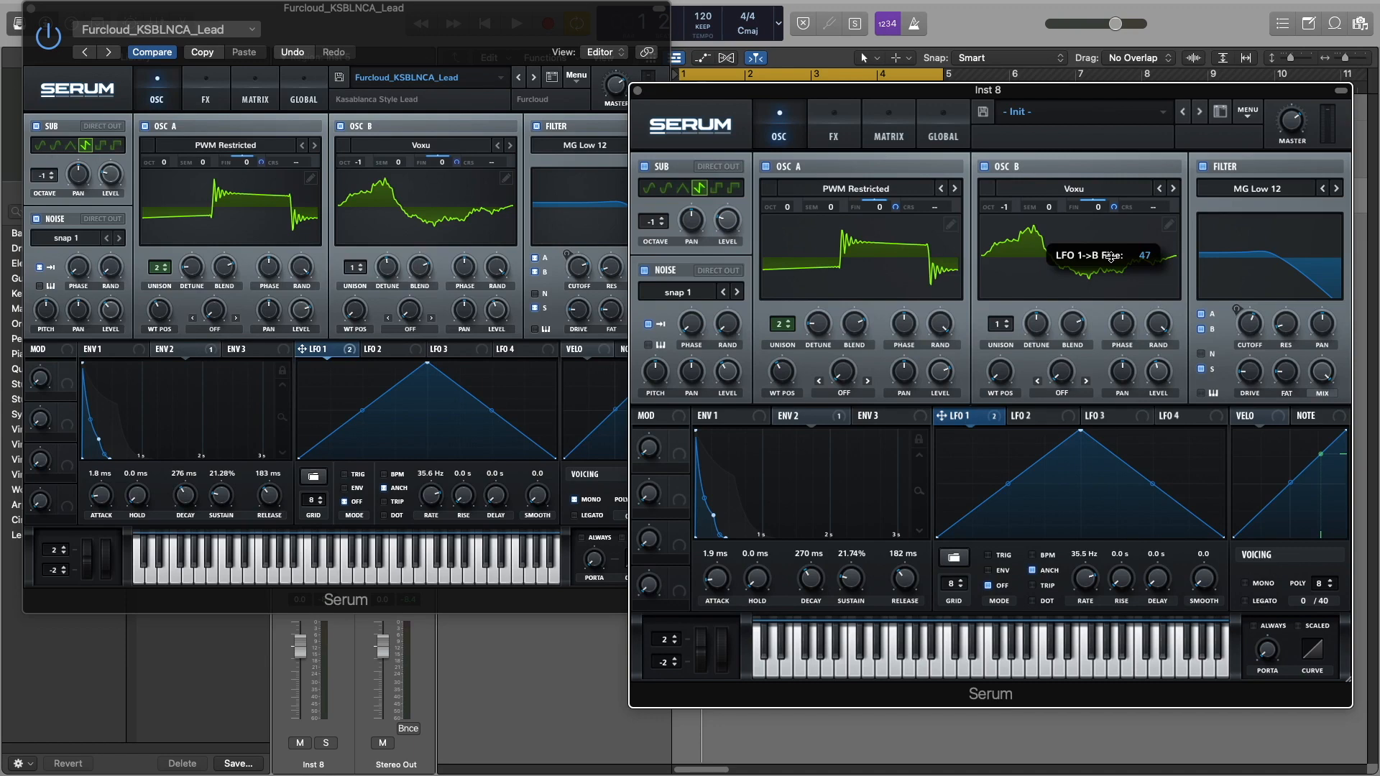
drag(1111, 257, 1117, 256)
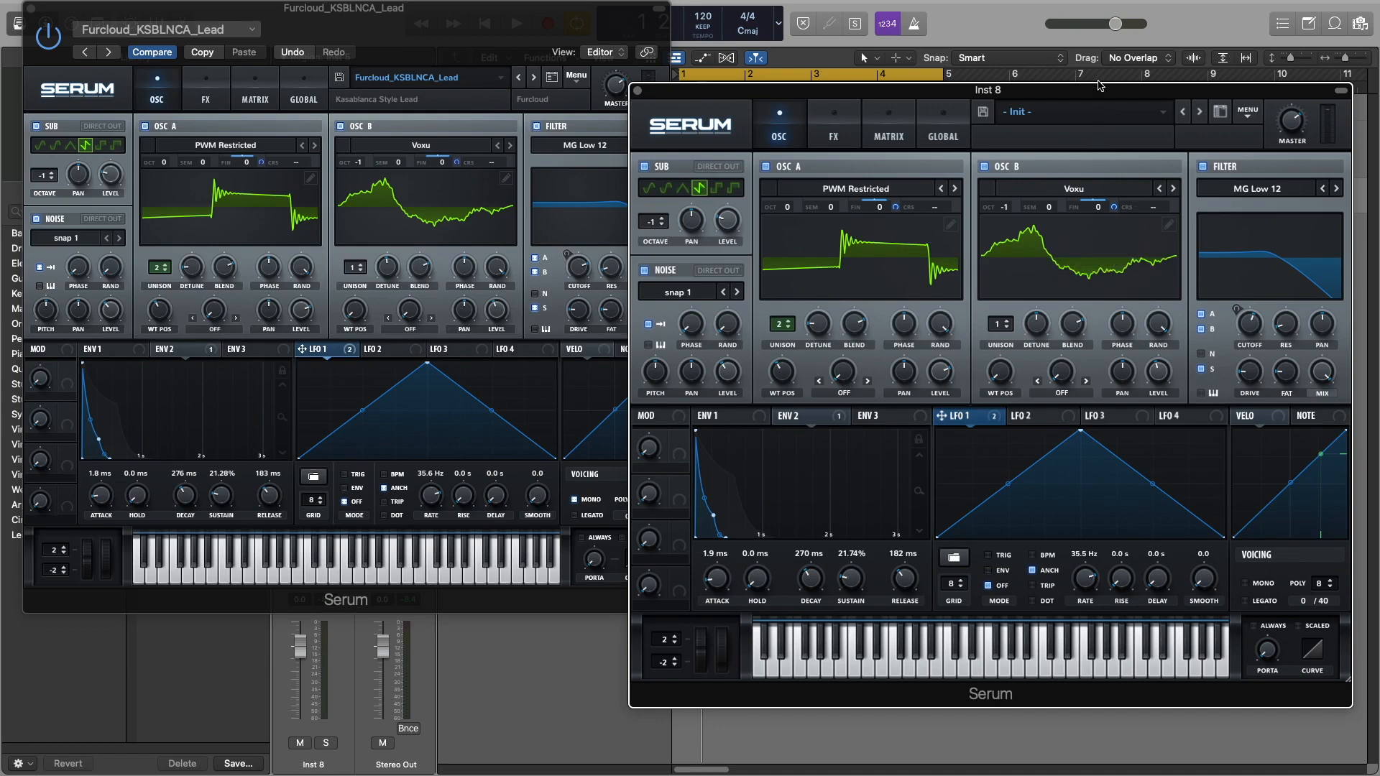
Step: Audition the patch and switch its voicing to Mono
drag(1094, 94, 1071, 90)
key(space)
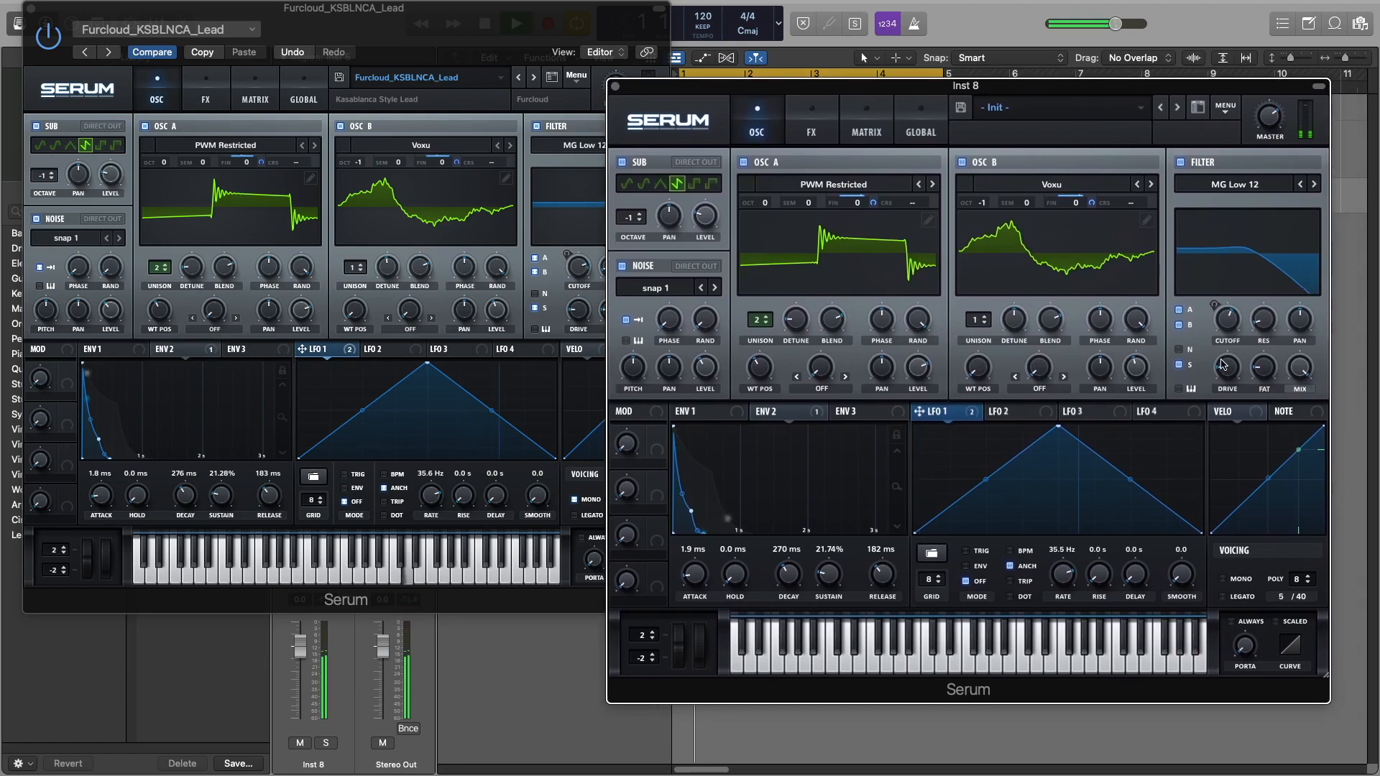
click(1223, 579)
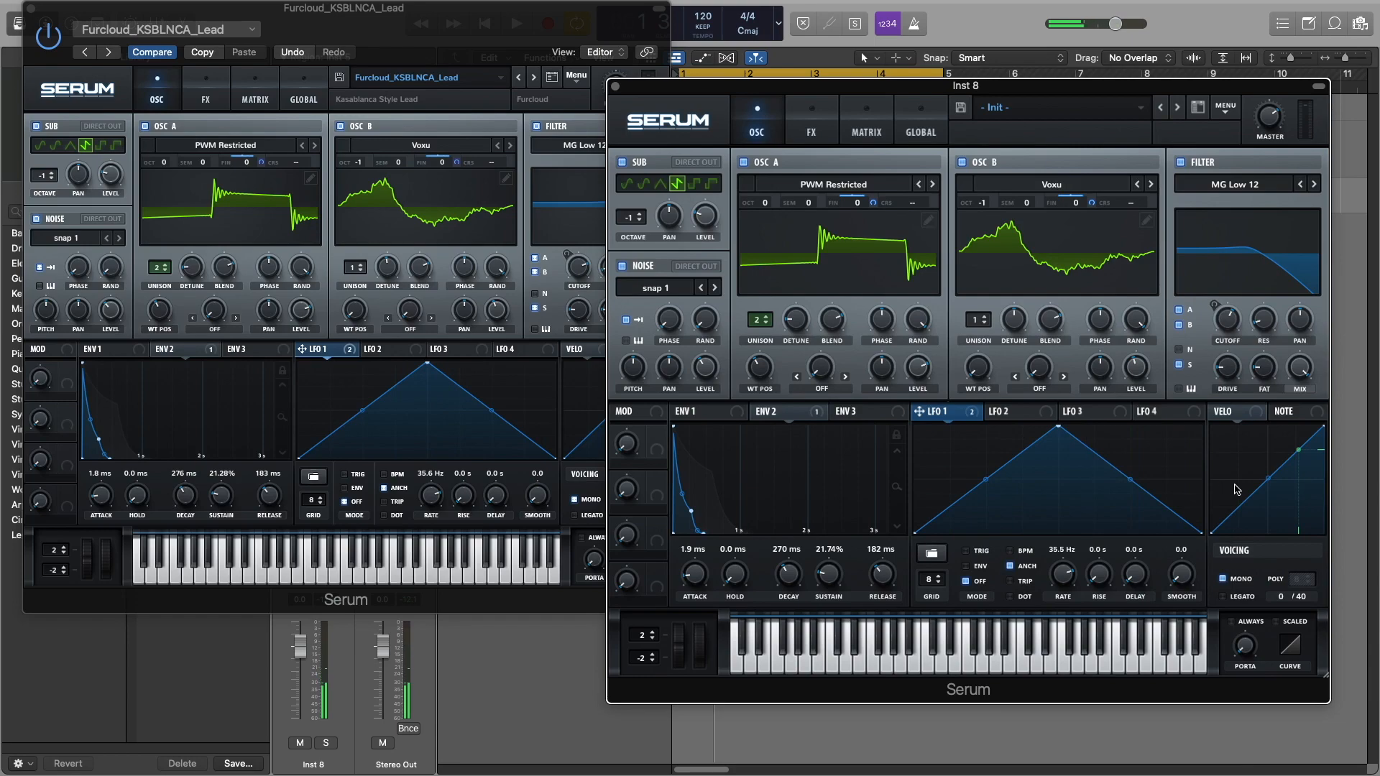
Step: Enable EQ, distortion and reverb in the Init patch's effects rack, following the reference preset
mouse_move(755, 90)
mouse_down()
mouse_move(886, 191)
mouse_move(818, 71)
mouse_move(775, 60)
mouse_move(794, 60)
mouse_move(798, 80)
mouse_move(738, 90)
mouse_move(789, 99)
mouse_move(724, 155)
mouse_move(897, 112)
mouse_move(807, 155)
mouse_move(839, 96)
mouse_move(711, 82)
mouse_move(743, 87)
mouse_up()
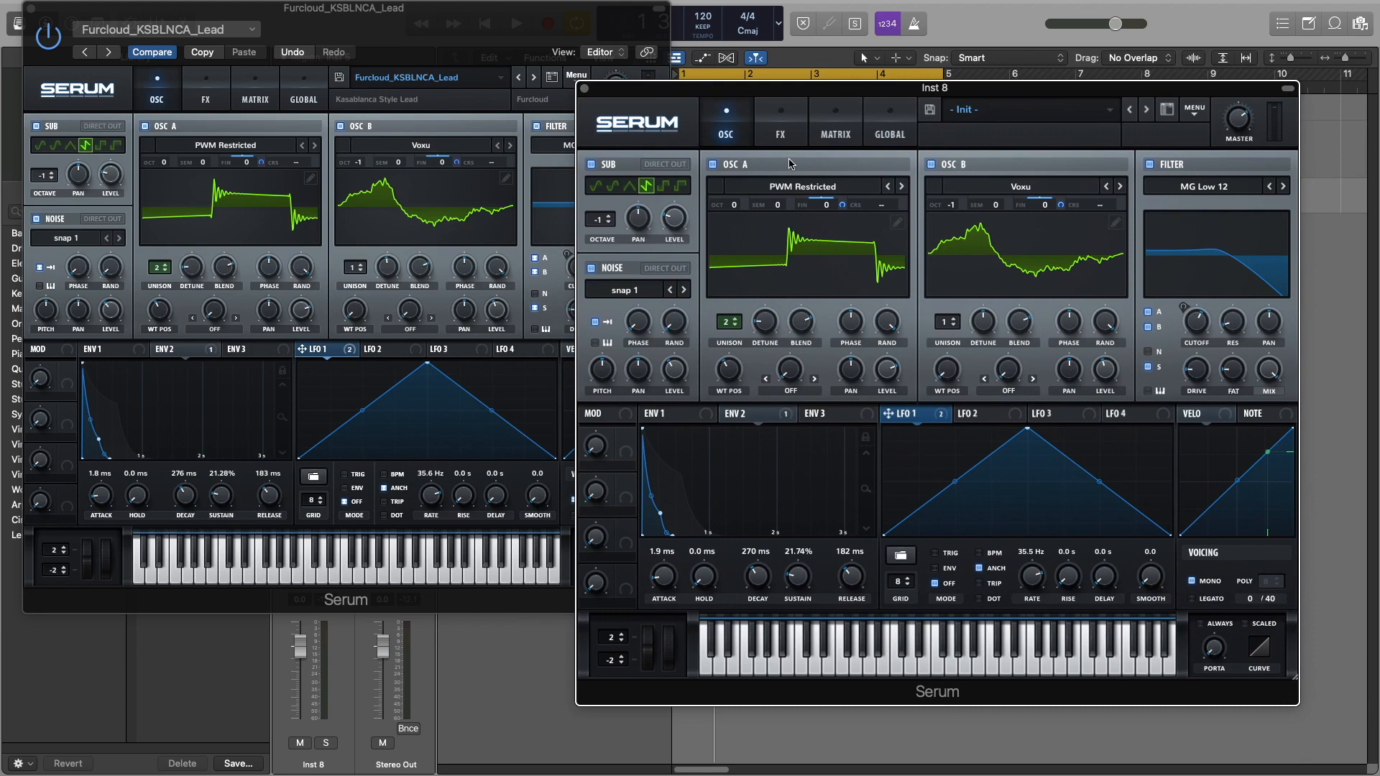
click(217, 84)
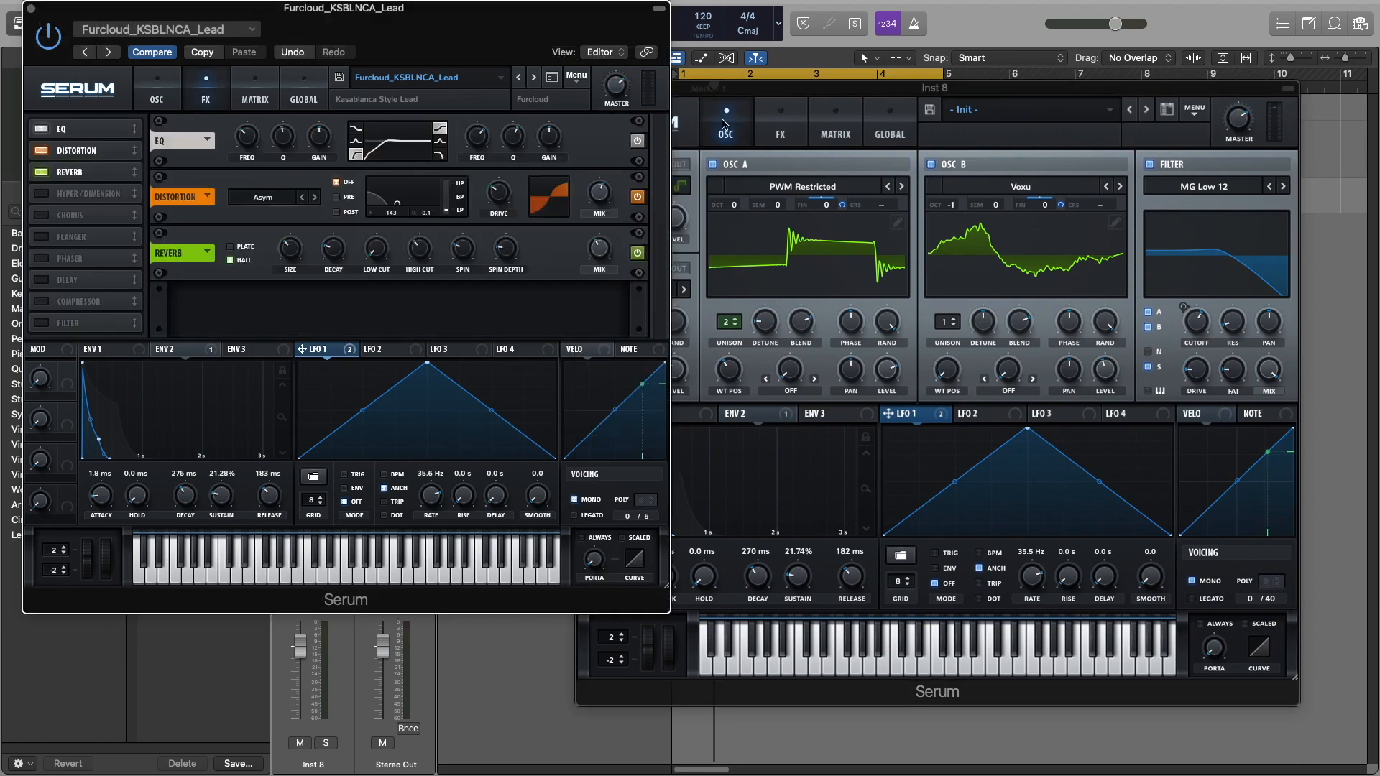
click(782, 122)
click(596, 360)
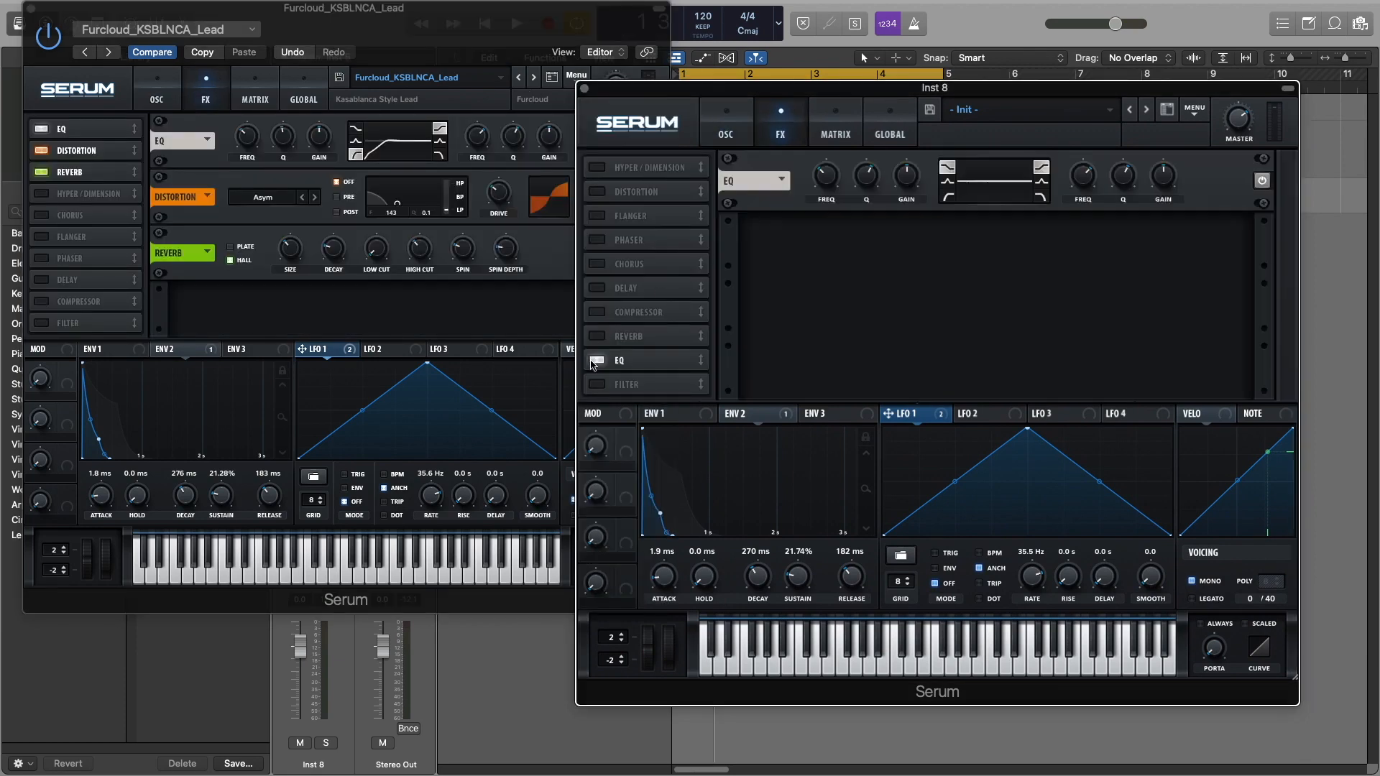
click(597, 193)
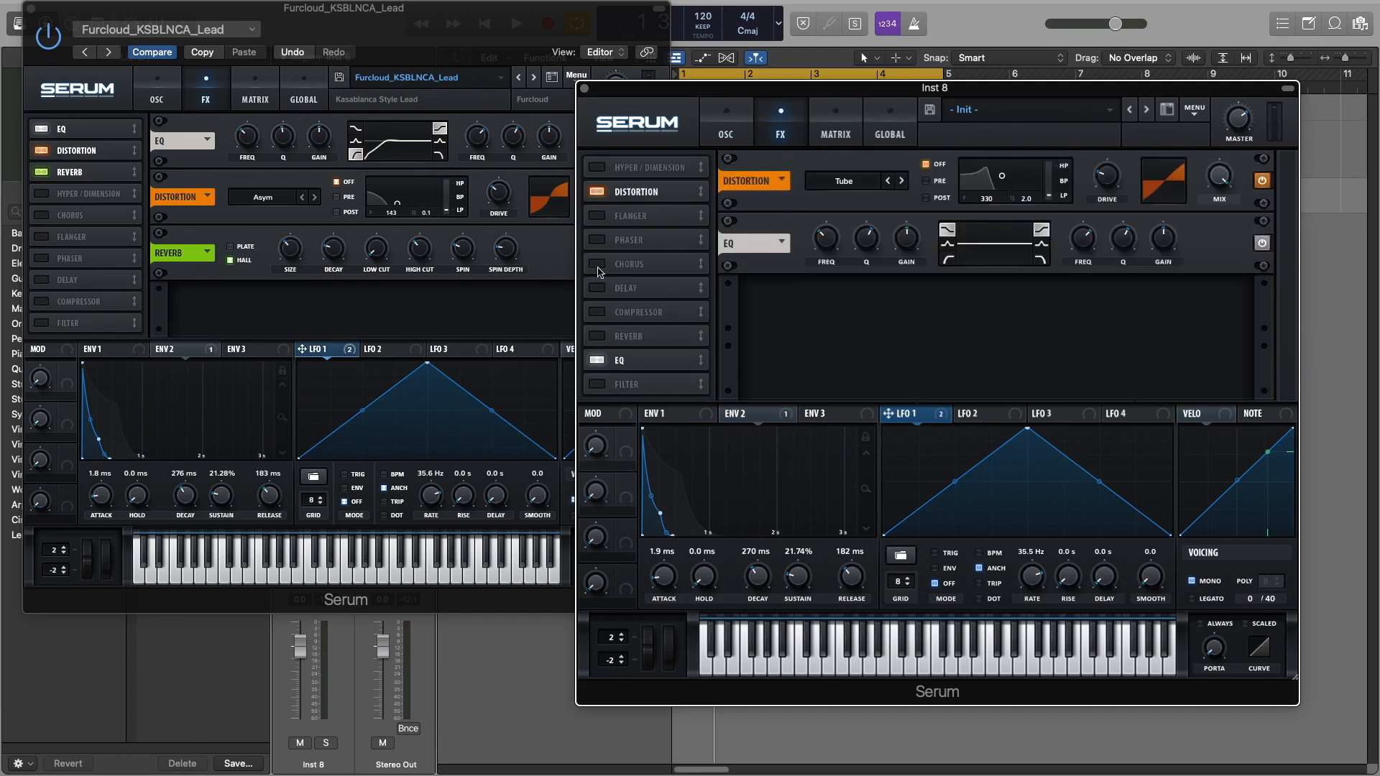
click(597, 336)
Step: Reorder the Init patch's effects chain to EQ, Distortion, Reverb
drag(634, 362, 641, 125)
drag(649, 222, 651, 191)
drag(660, 359, 699, 242)
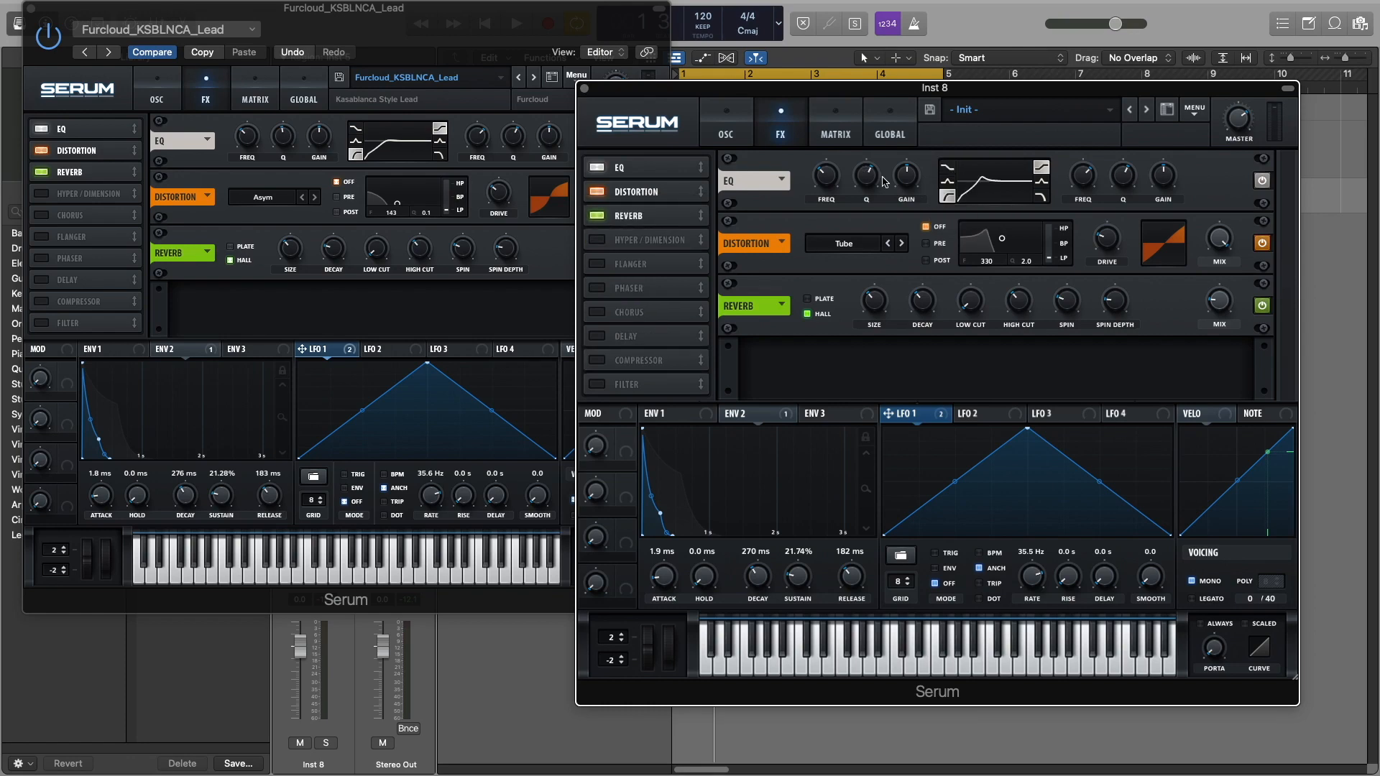
Step: Lower the Q of the EQ's low cut, change the distortion type to Asym and set the distortion mix to 61%
mouse_move(871, 180)
click(865, 245)
drag(1120, 245, 1113, 233)
mouse_move(1220, 242)
drag(1123, 94, 1204, 87)
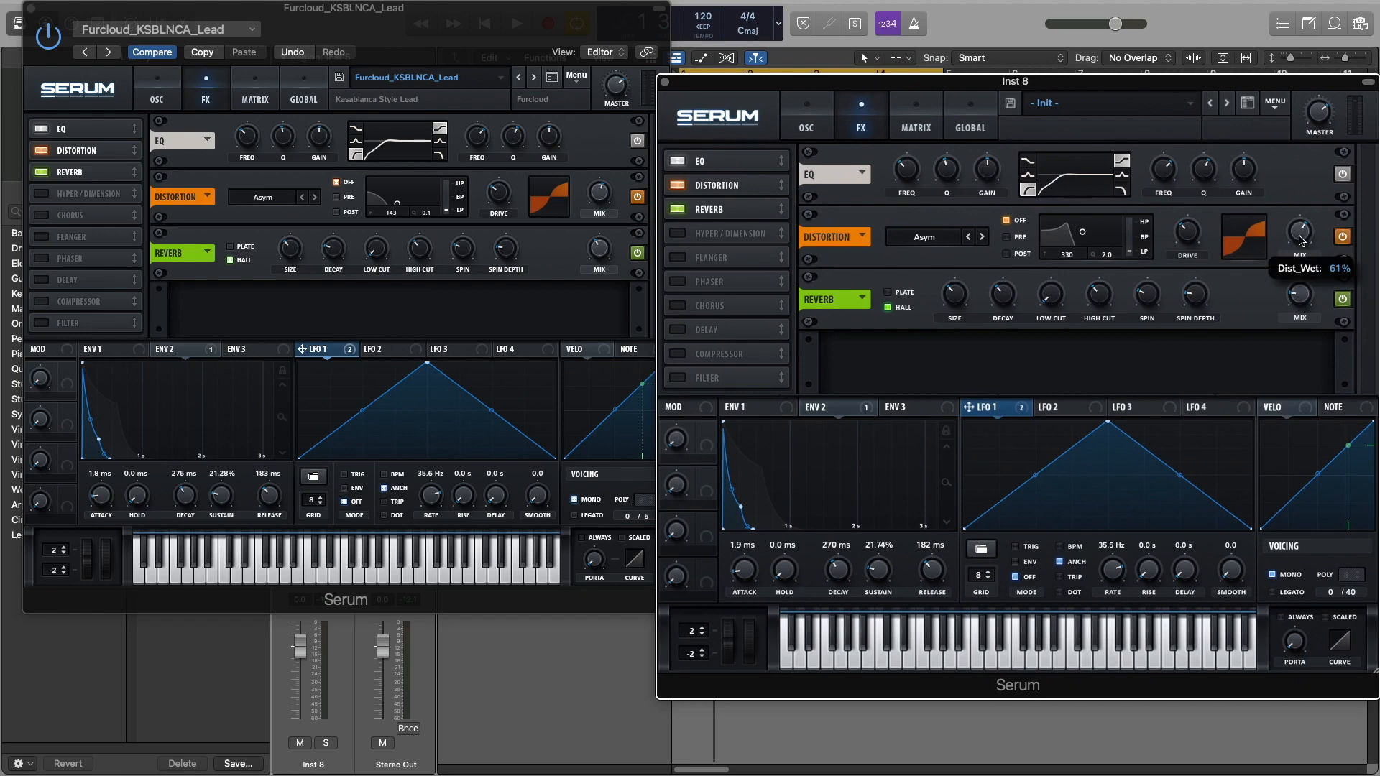
Step: Set the reverb mix to 41% while auditioning the patch
key(space)
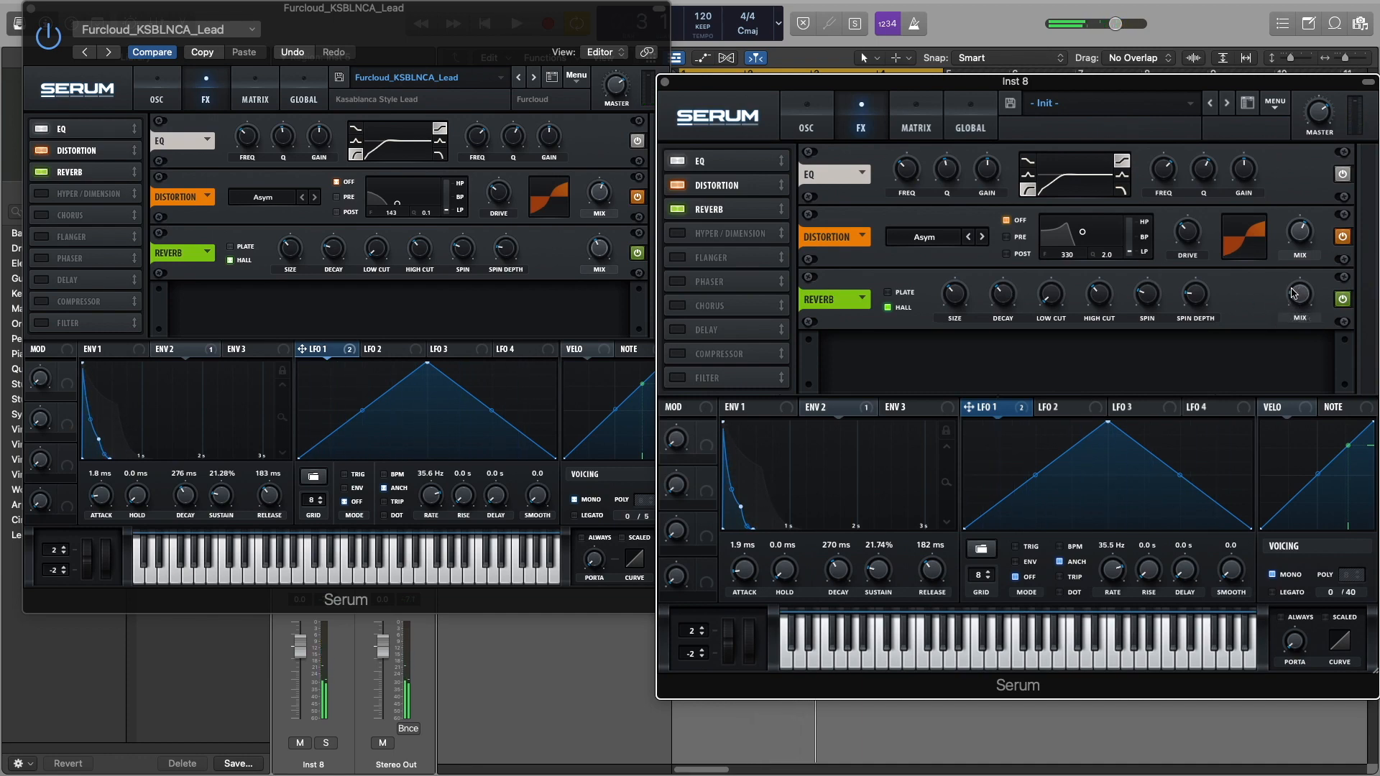
drag(1294, 293, 1303, 296)
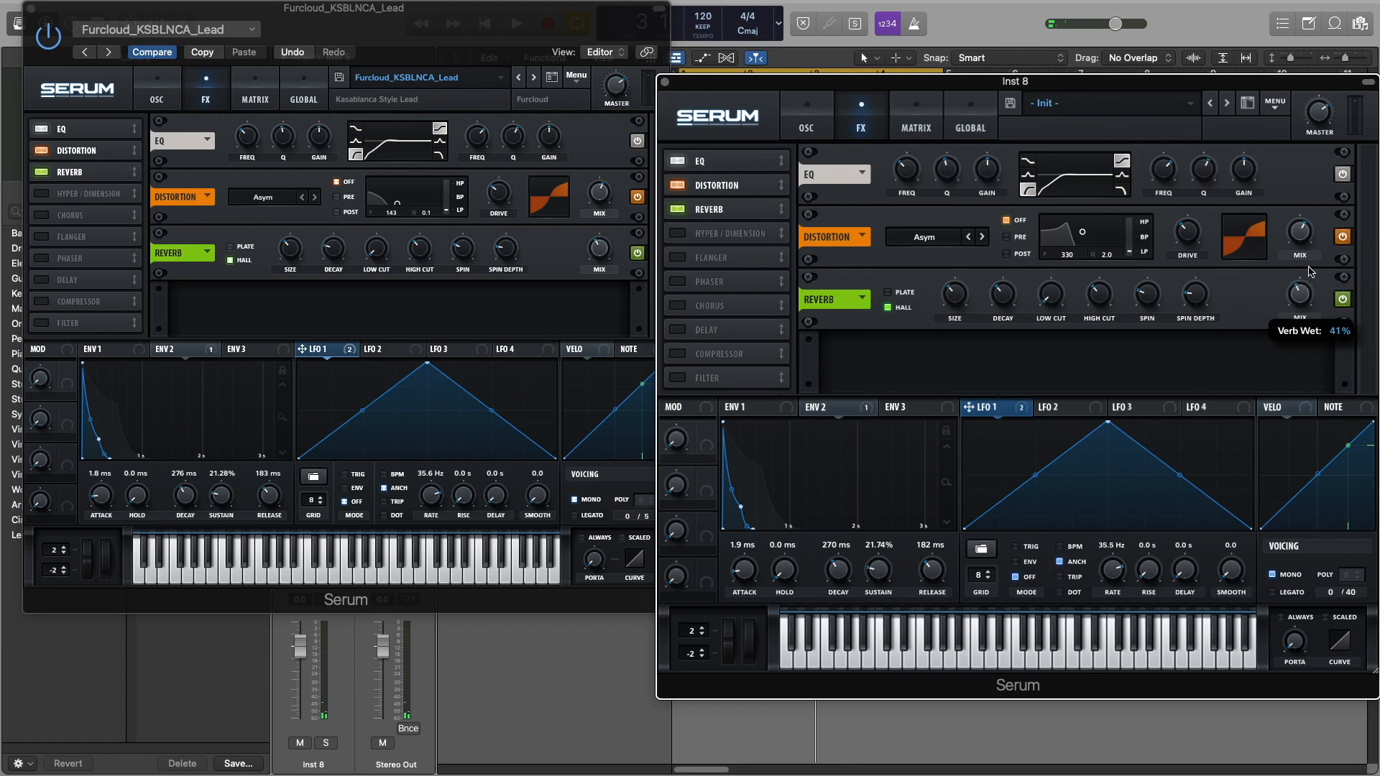
key(space)
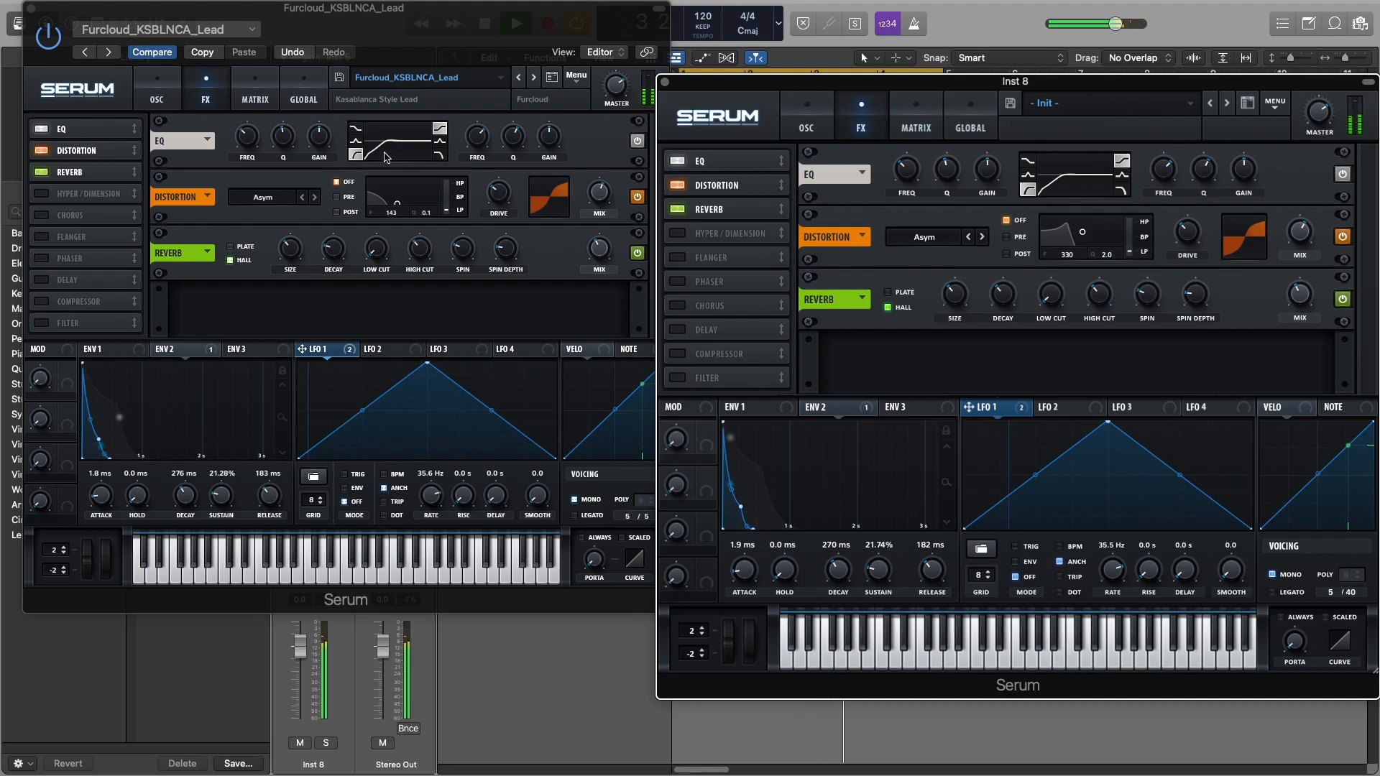
Step: Route Chaos1 to Mast.Tun in the Init patch's fourth modulation row, with a very small amount and a low output level like the reference
click(259, 89)
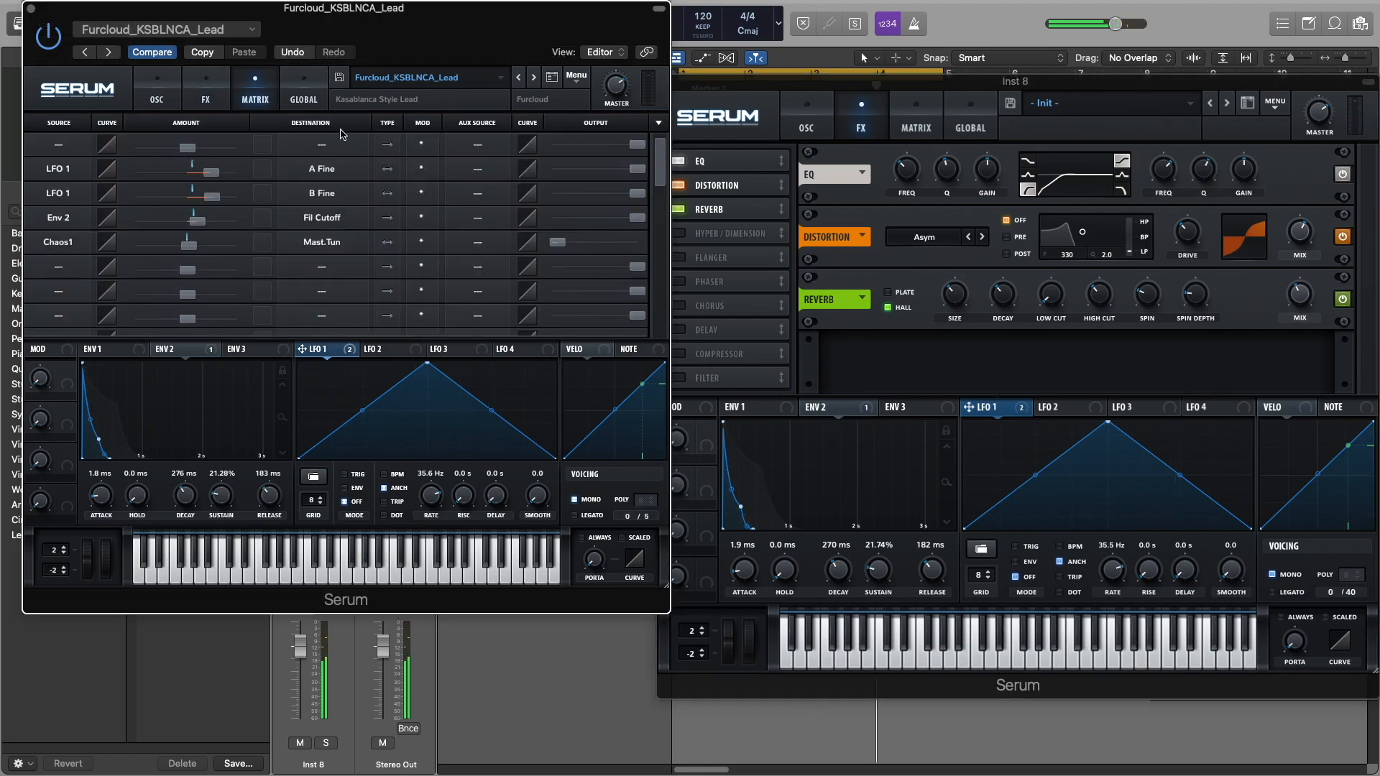
click(933, 113)
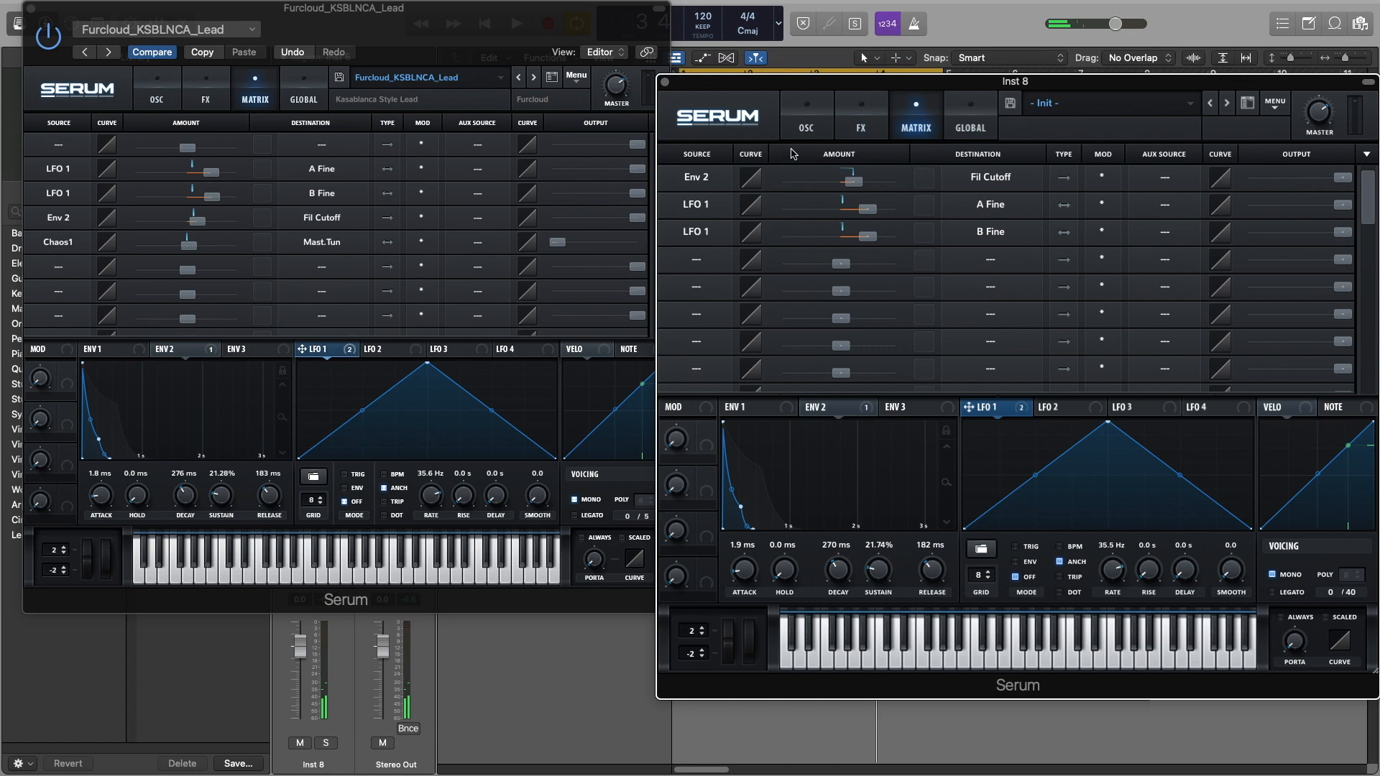
click(699, 259)
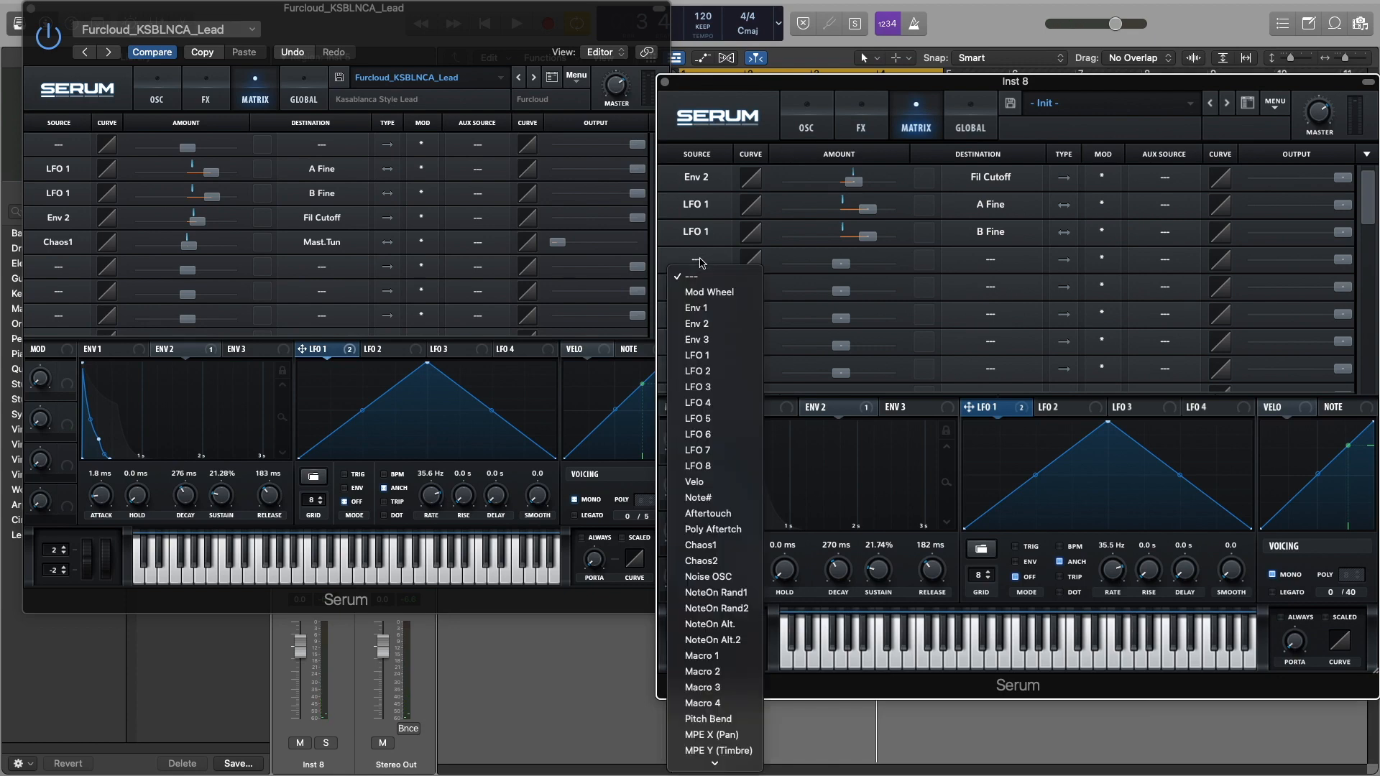
click(720, 547)
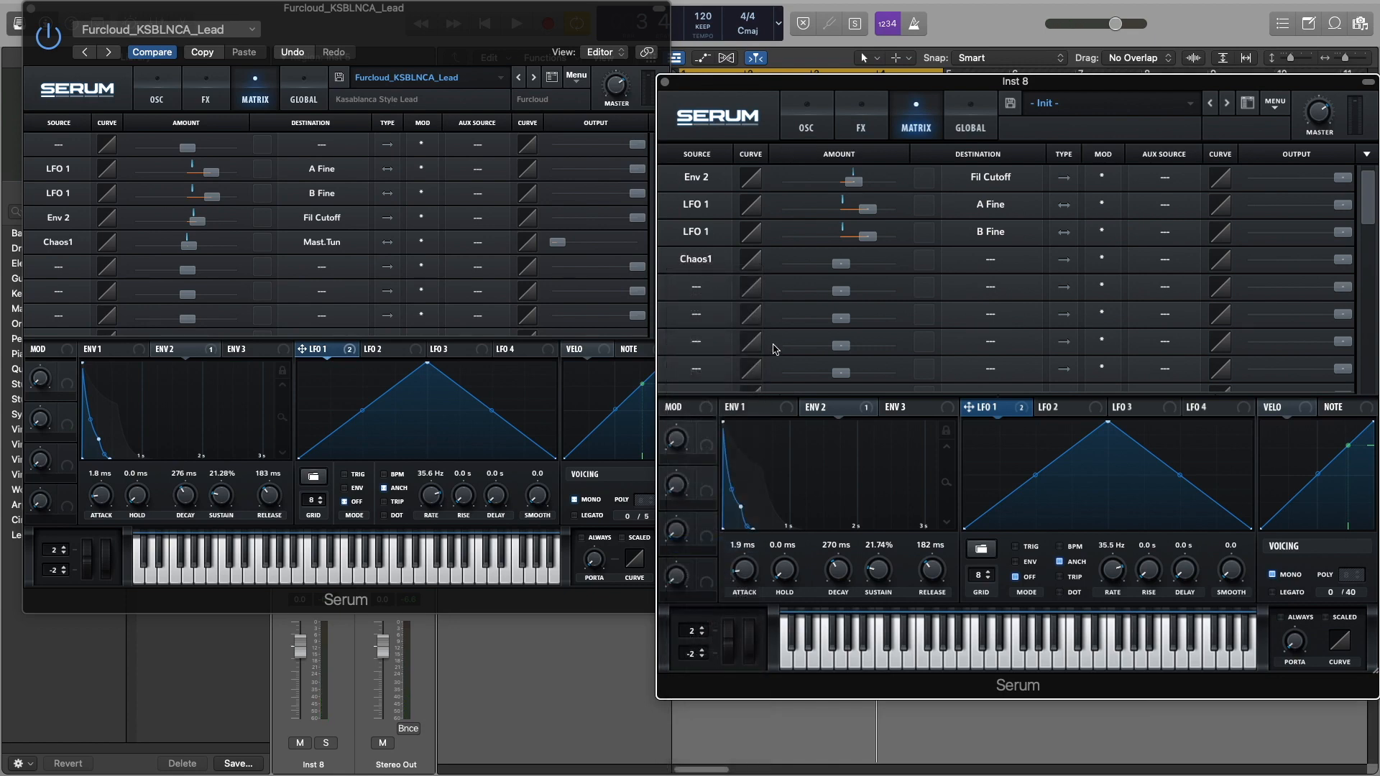
click(999, 259)
mouse_move(990, 388)
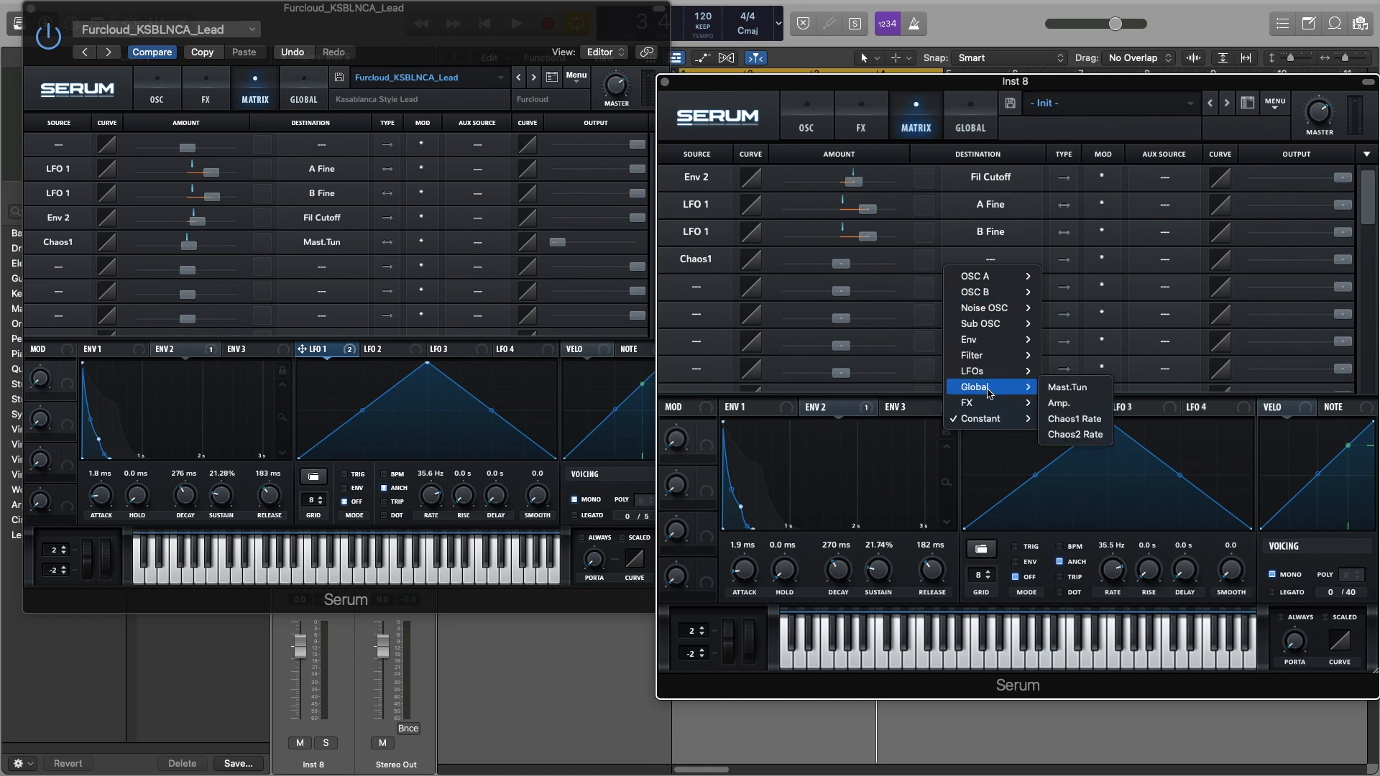
click(1052, 389)
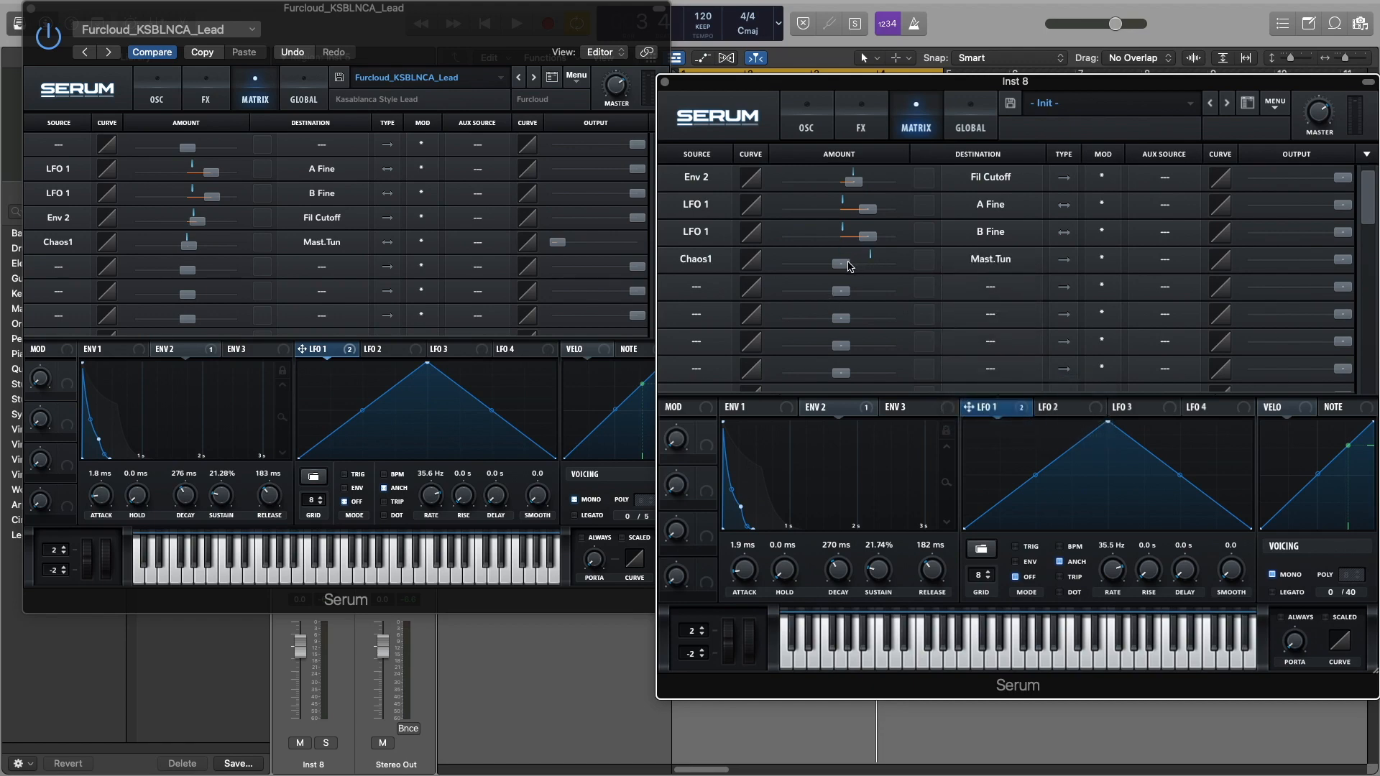
drag(848, 262, 850, 264)
drag(1343, 257, 1256, 274)
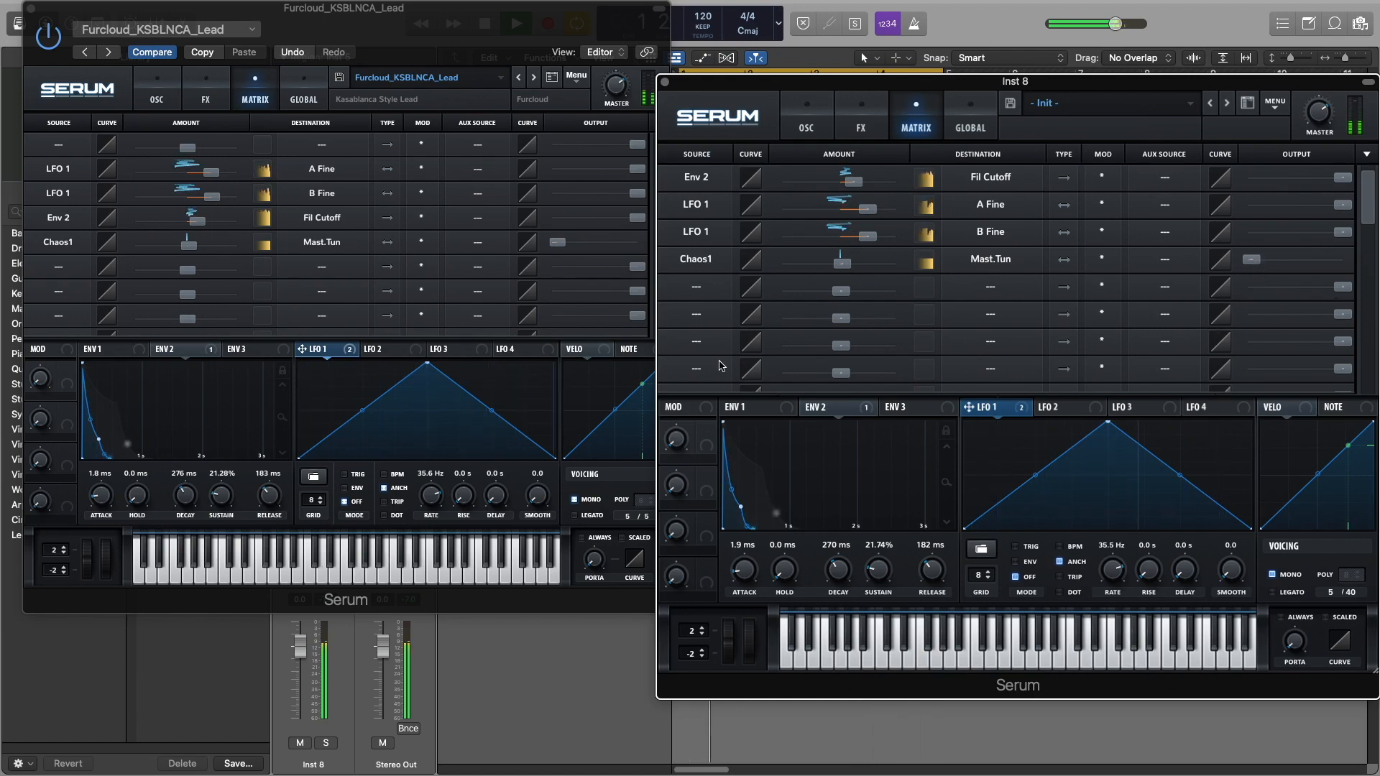
Step: Adjust the filter cutoff of the Init patch's MG Low 12 filter during playback
click(807, 119)
mouse_move(1272, 314)
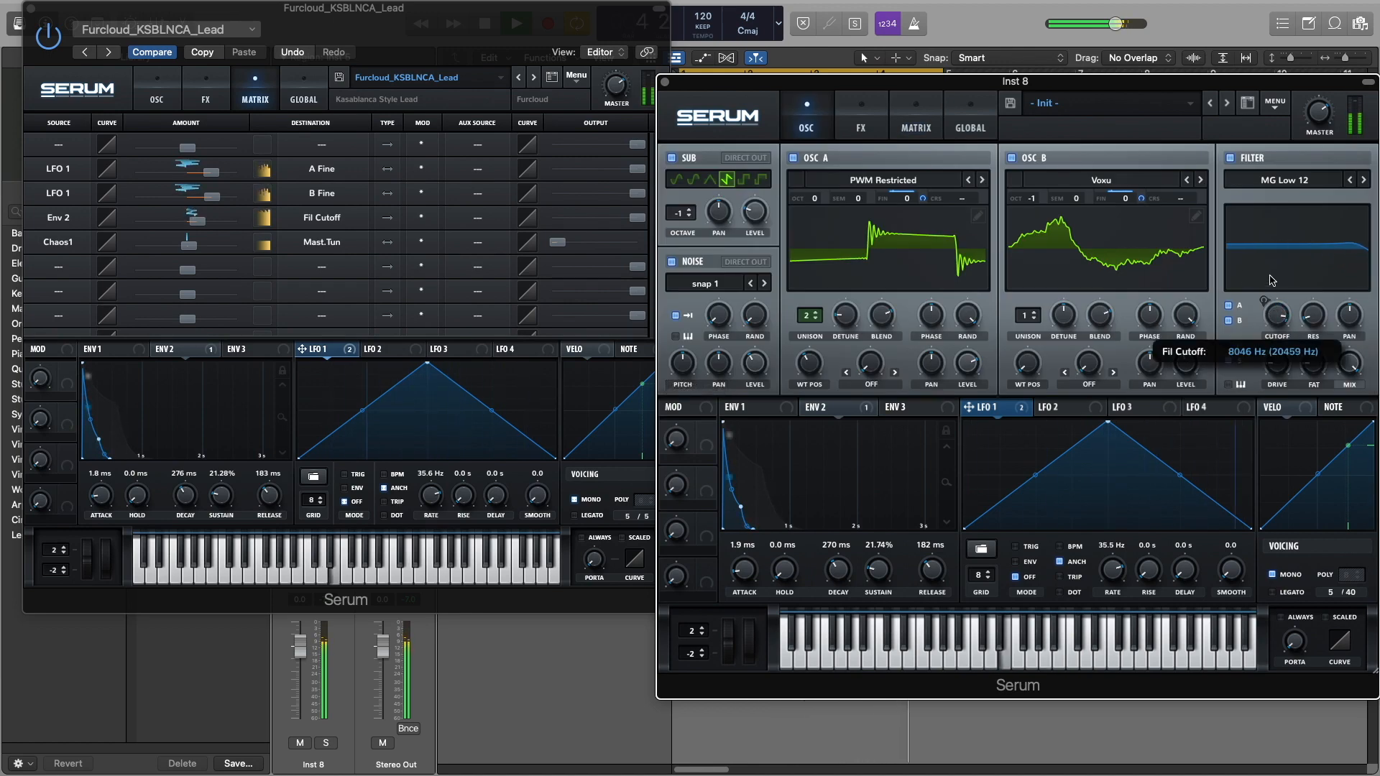
drag(1272, 319, 1270, 332)
Step: Close both Serum windows, unmute the Bass track and play the loop with the new lead
click(31, 8)
click(665, 82)
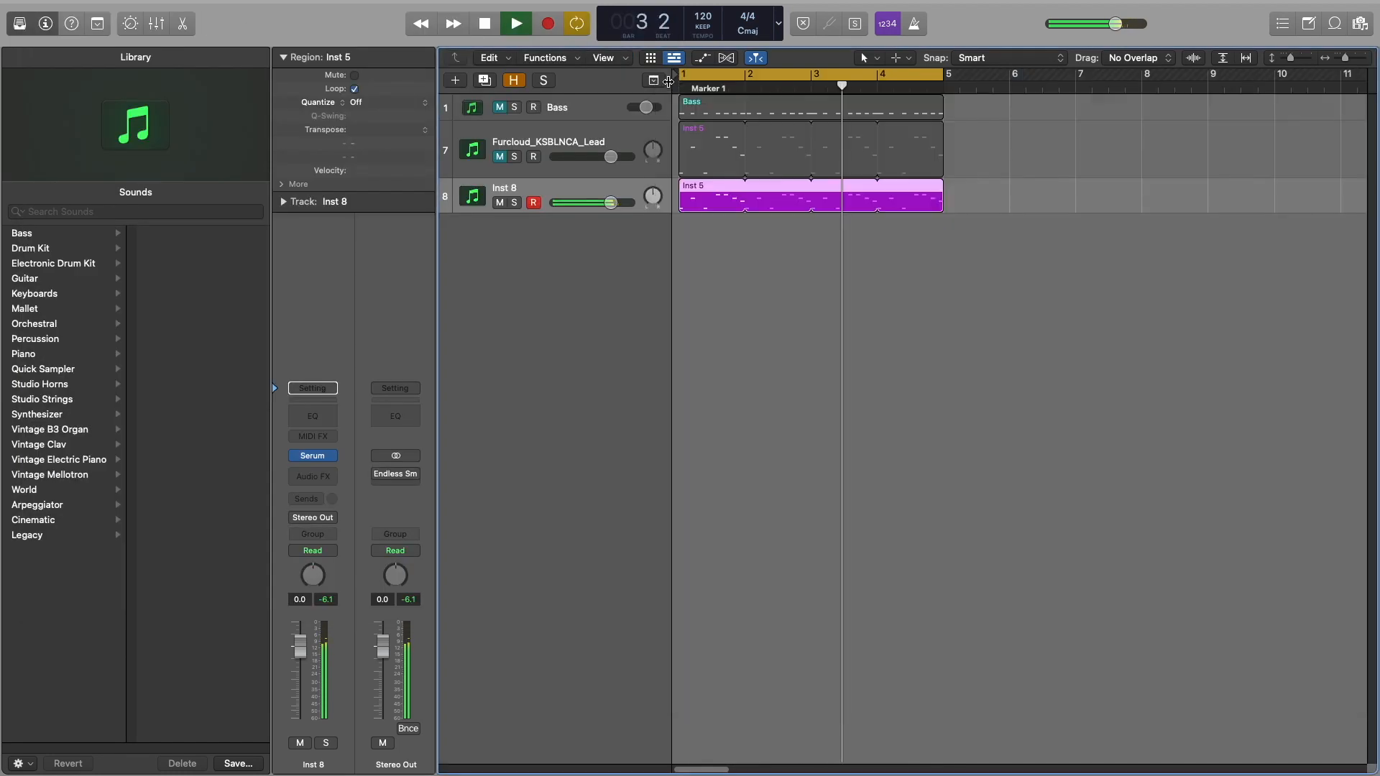
key(space)
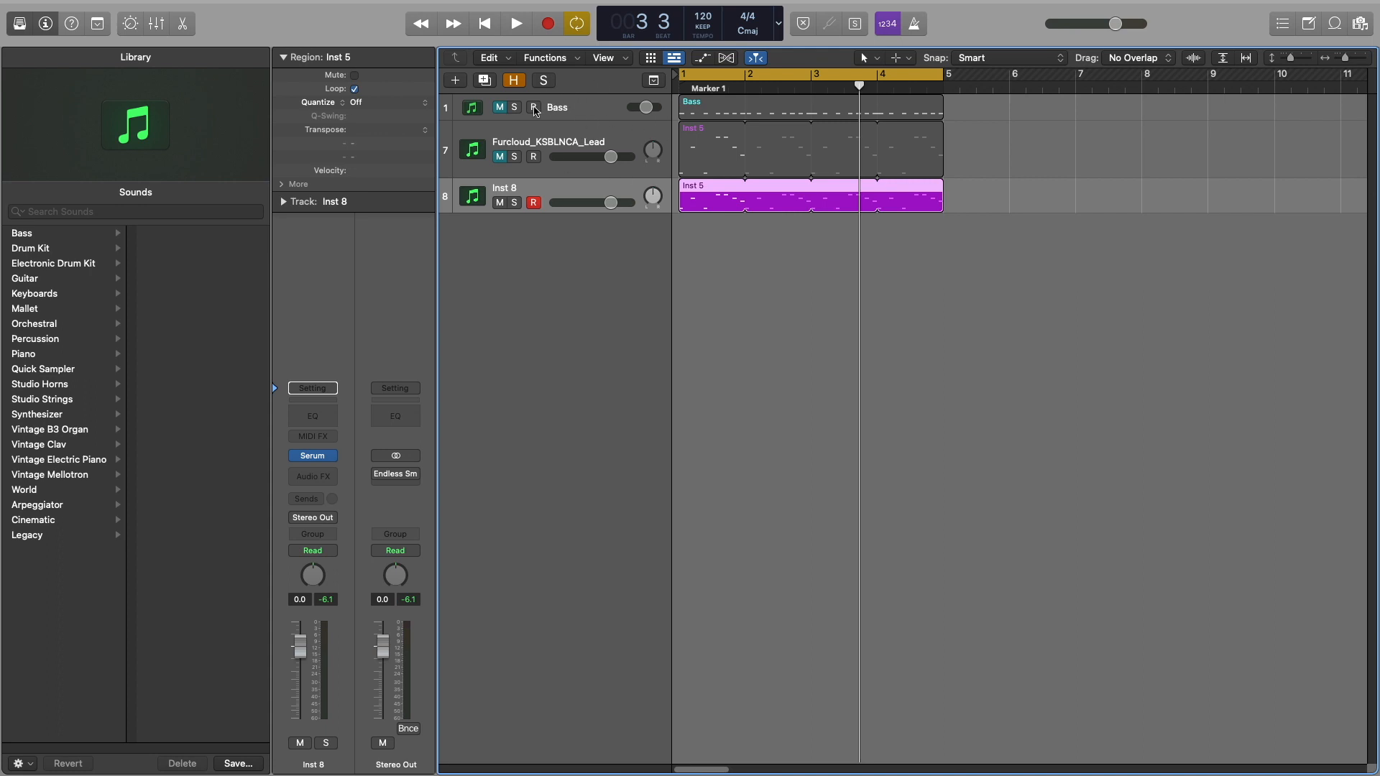
click(501, 108)
key(space)
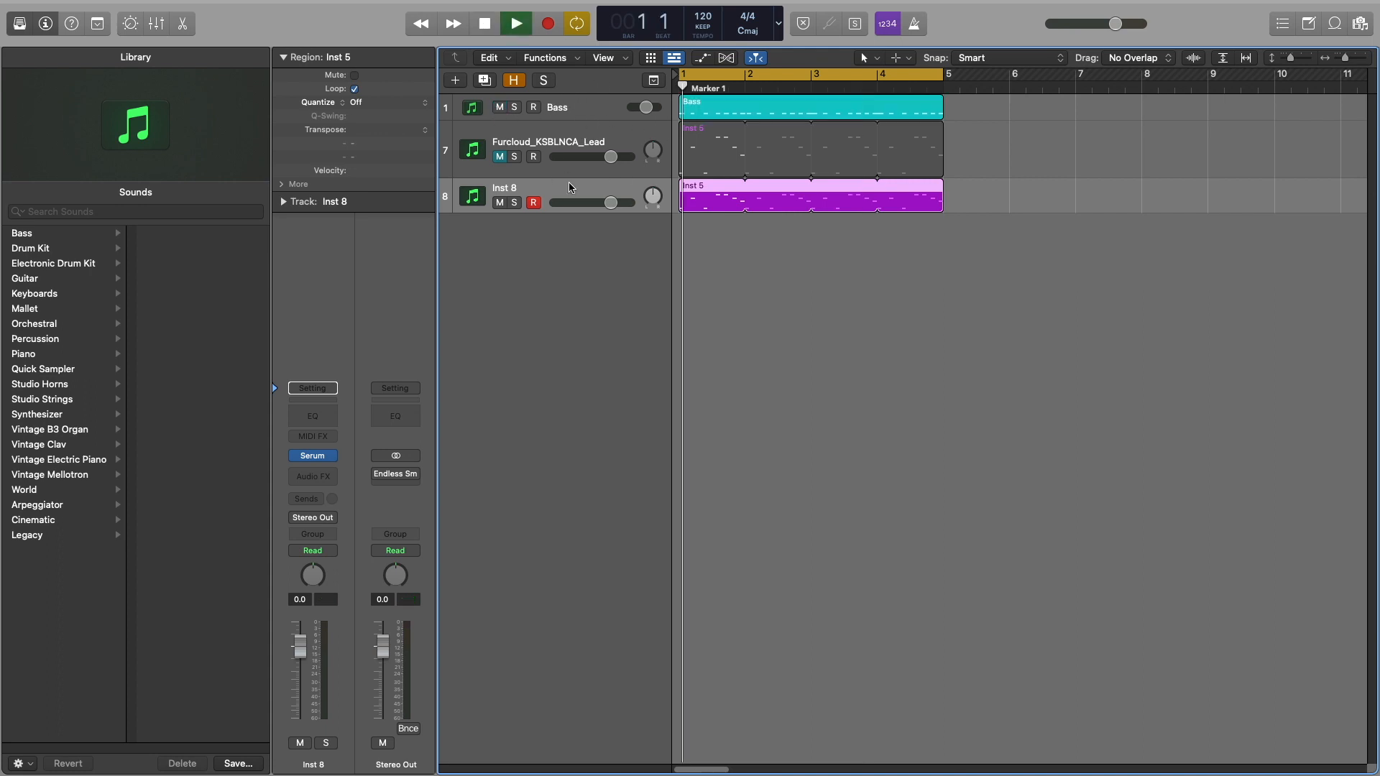
Step: Reopen Serum on Inst 8, raise the filter cutoff slightly against the bass and close the plugin
click(314, 460)
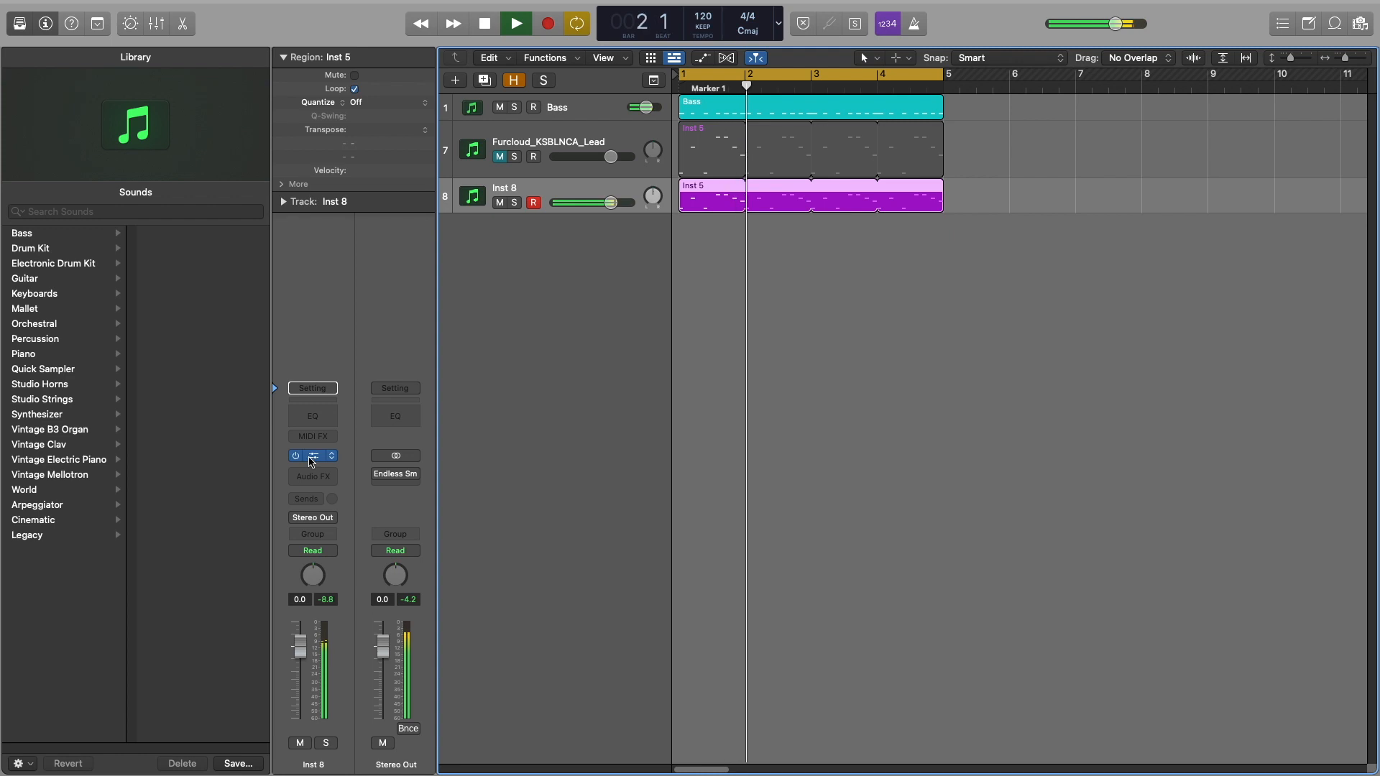
mouse_move(1286, 322)
mouse_move(1286, 322)
mouse_down()
mouse_move(1283, 303)
mouse_move(1276, 358)
mouse_move(1283, 312)
mouse_up()
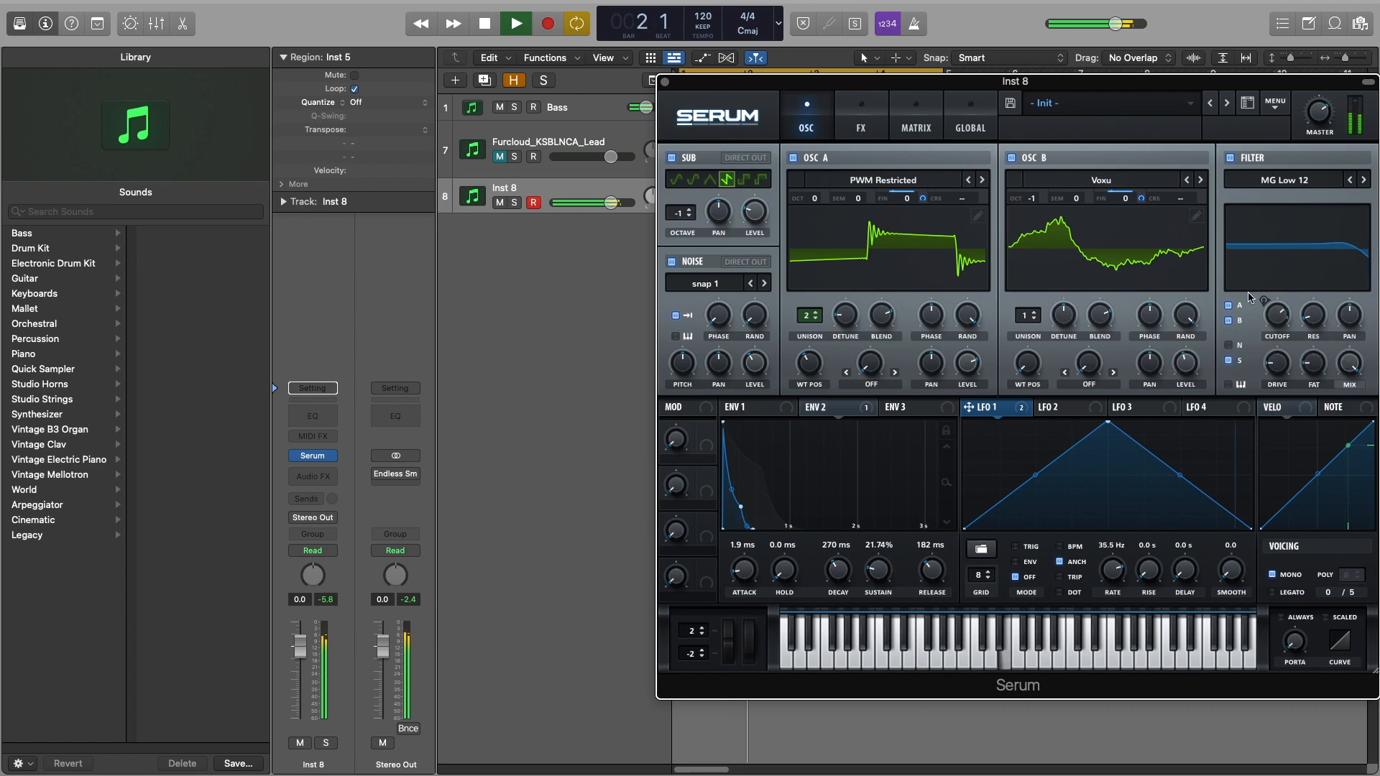
click(665, 81)
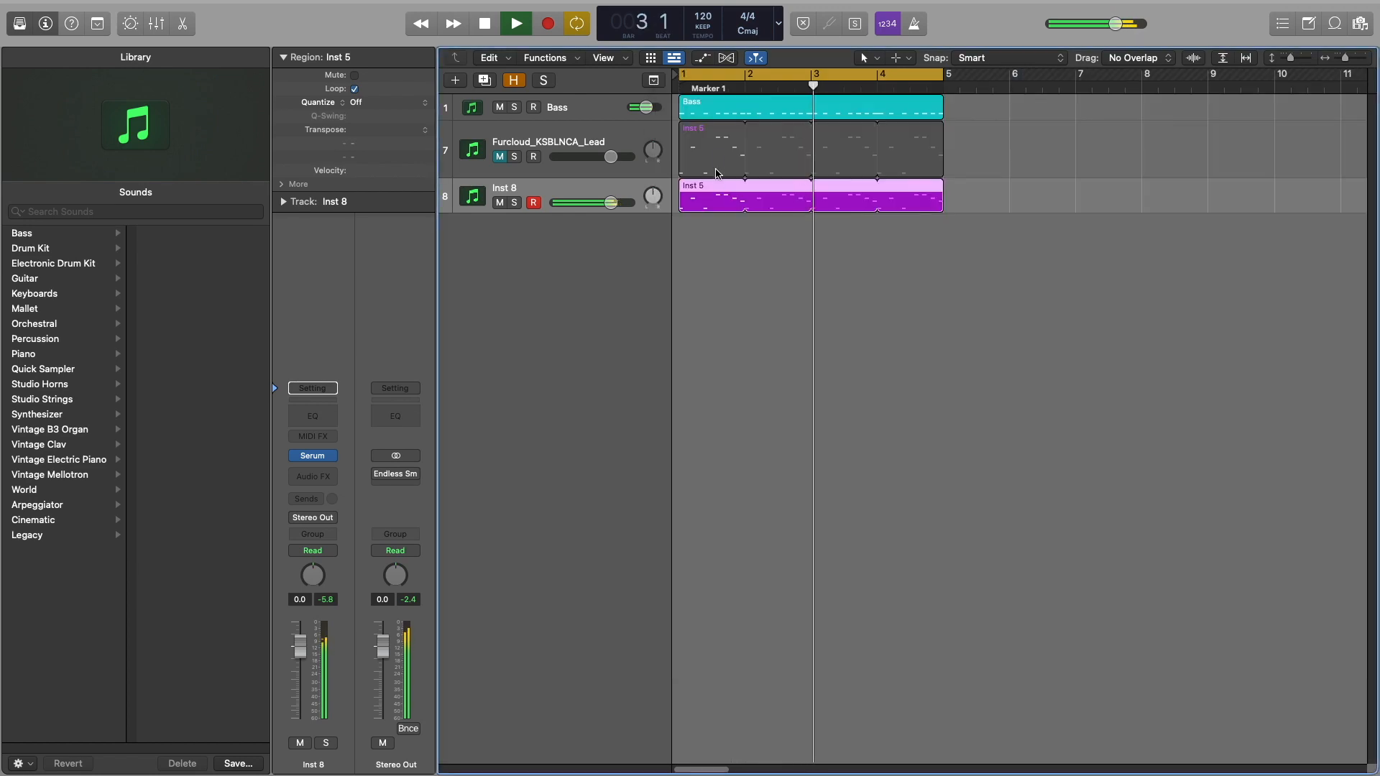
Step: Examine the lead melody of Inst 8's region in the Piano Roll by stepping through its notes with playback stopped
double_click(718, 188)
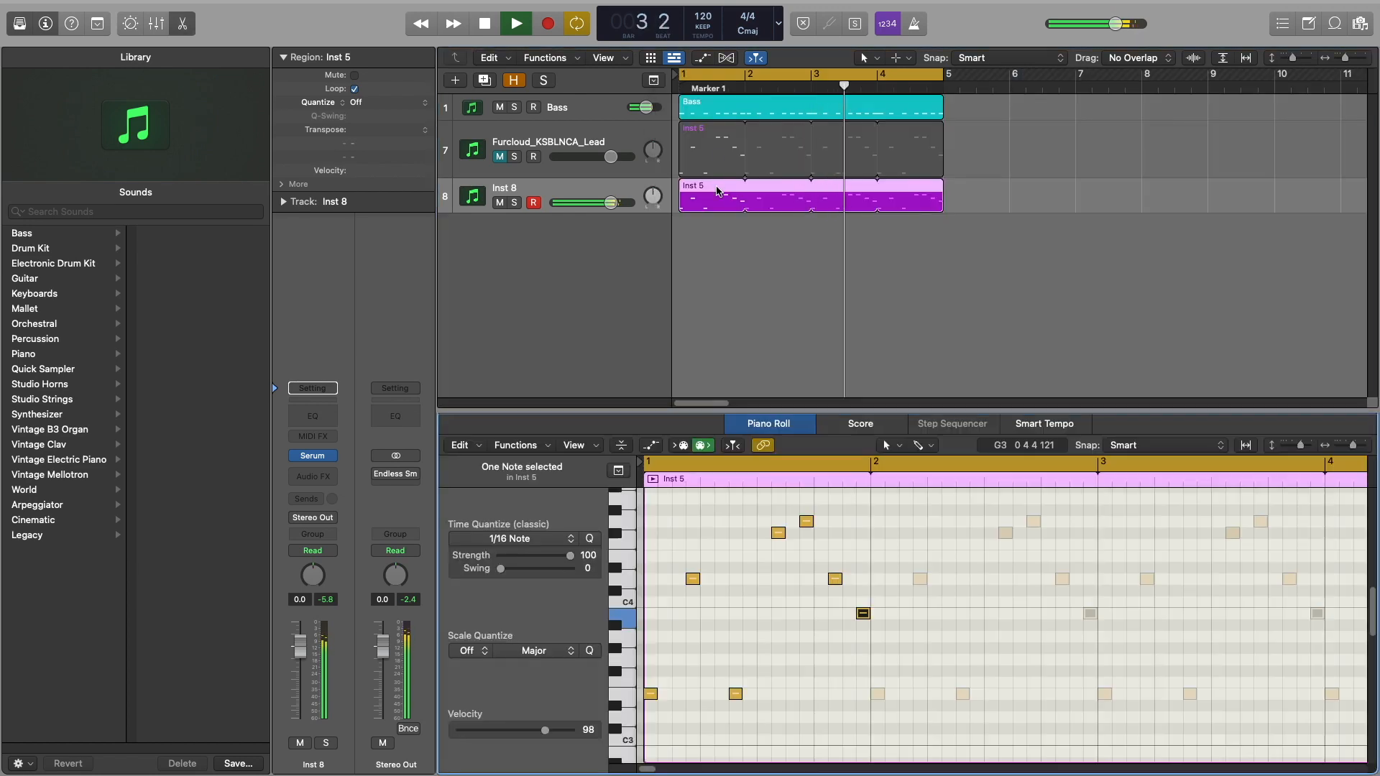
key(space)
click(650, 694)
key(Right)
key(Right)
key(Right)
key(Right)
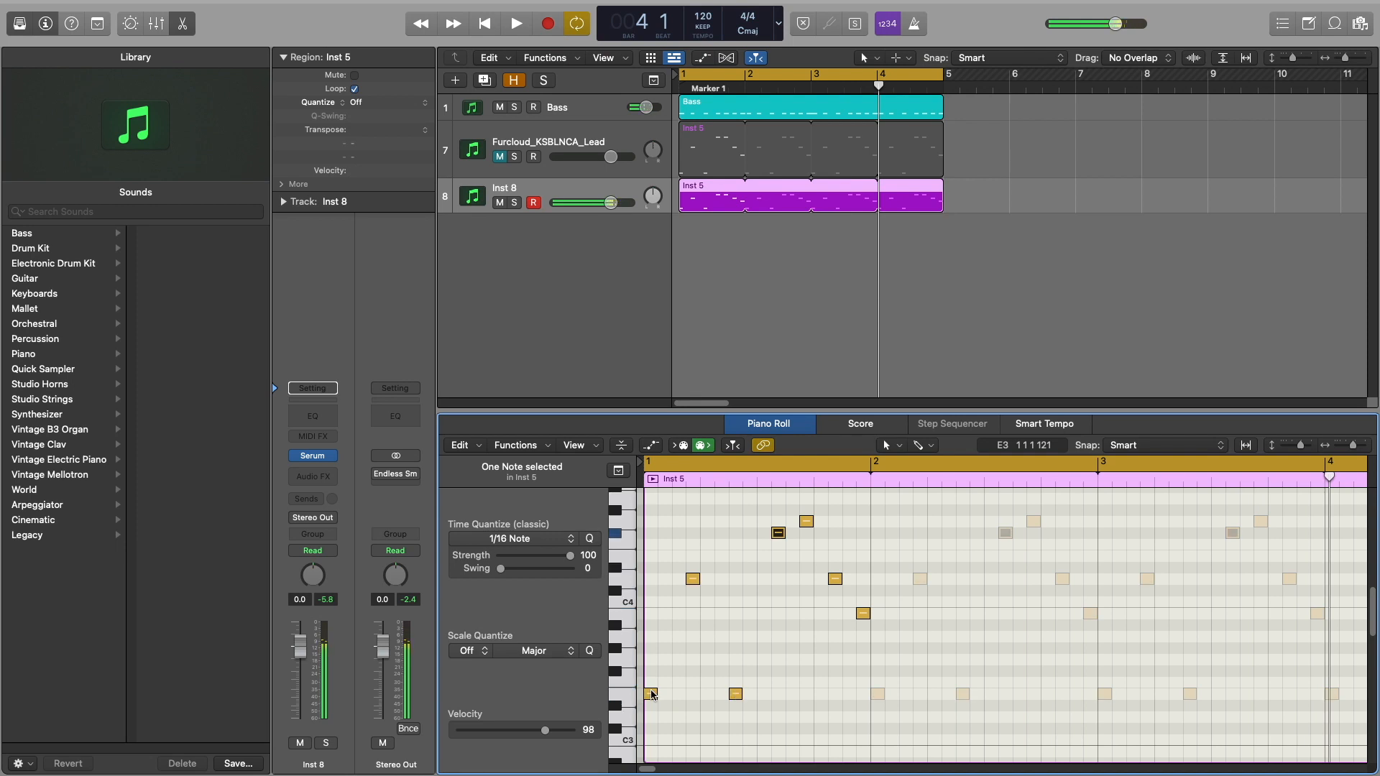
key(Right)
key(Right)
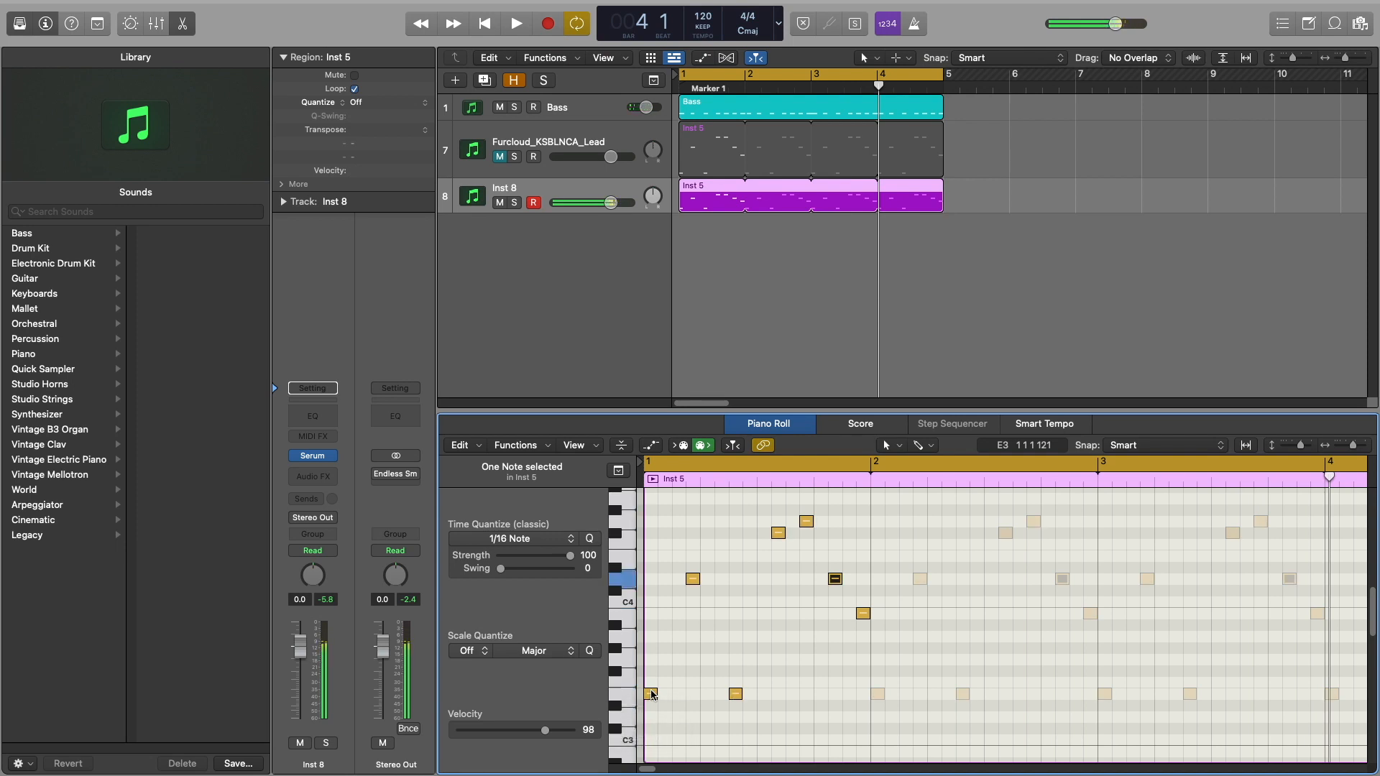
click(733, 302)
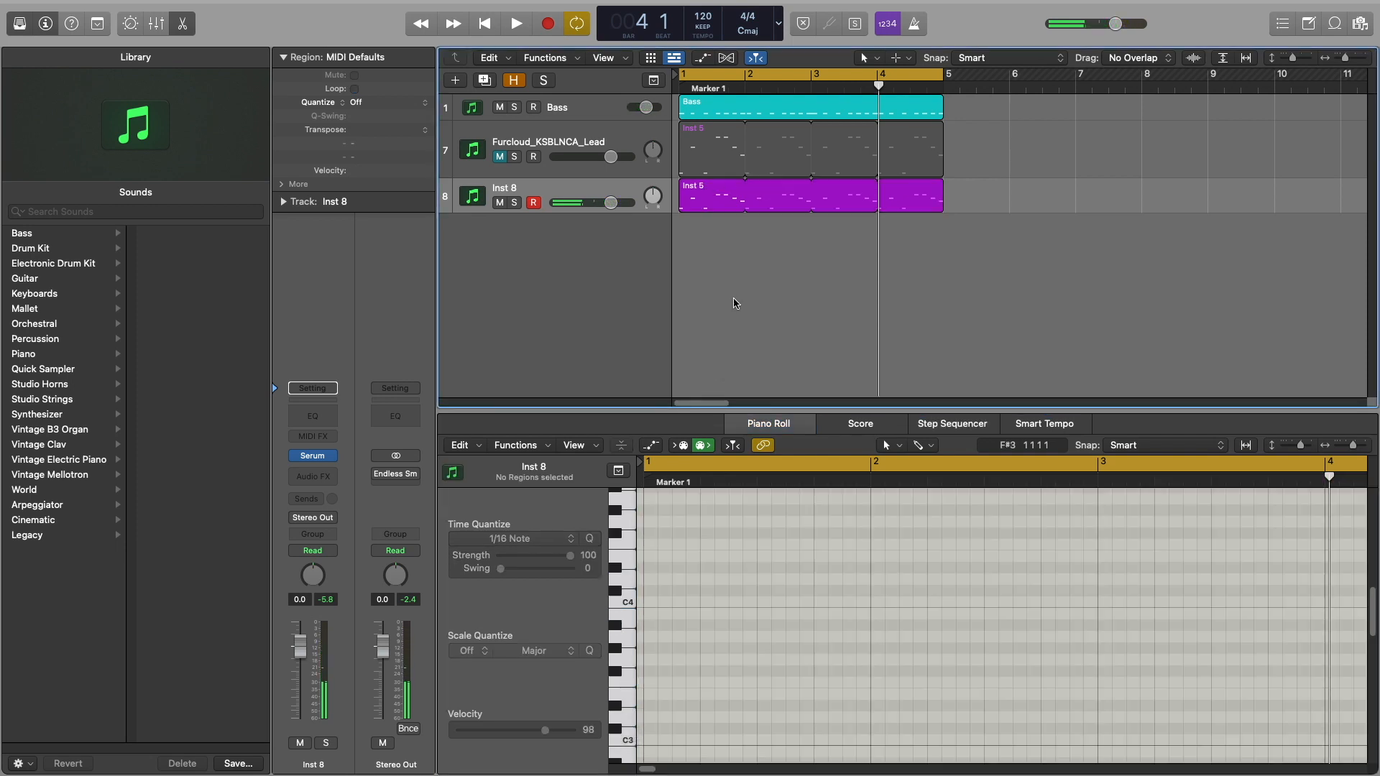